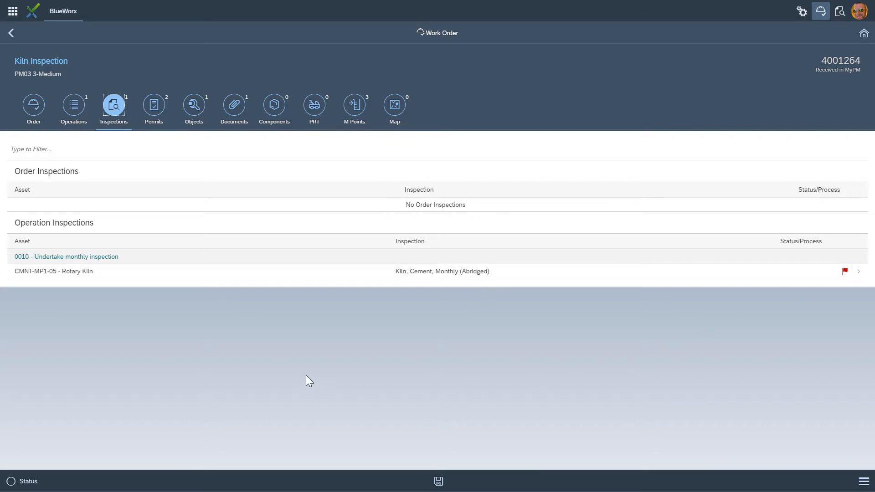
Step: Try to set the Kiln Inspection work order's status to Order Complete
{"action": "left_click", "coordinate": [24, 482]}
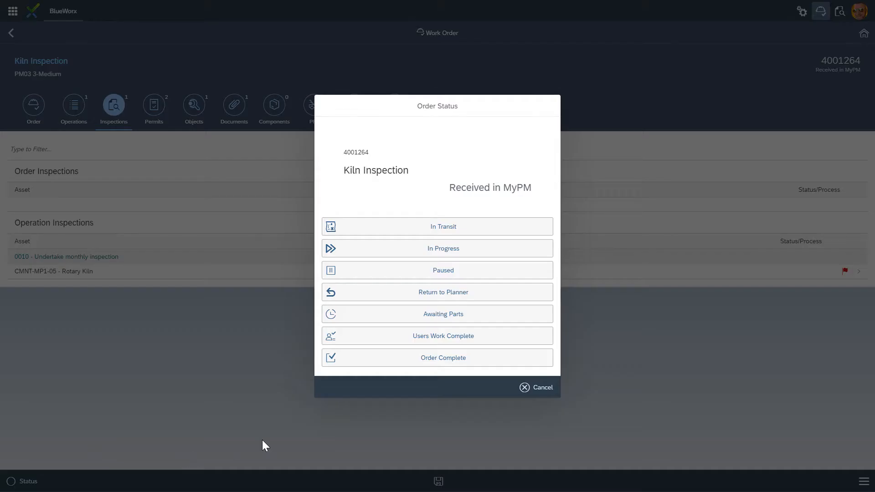
{"action": "left_click", "coordinate": [432, 360]}
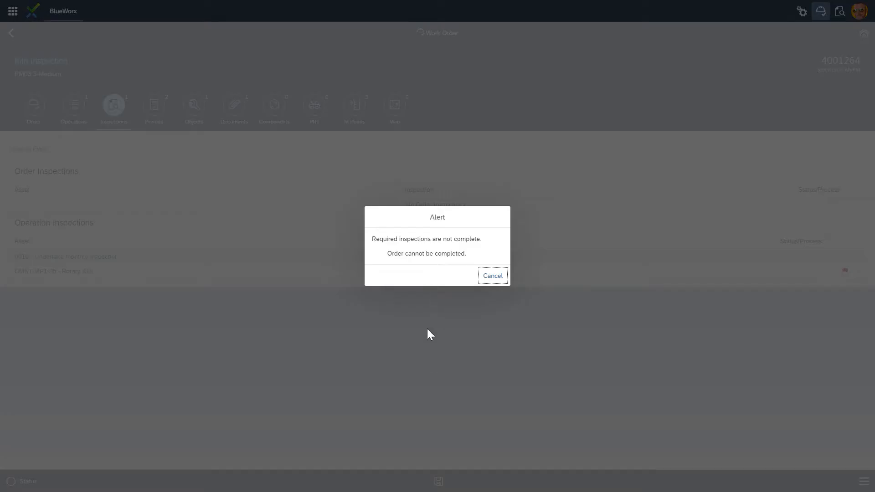
{"action": "left_click", "coordinate": [493, 276]}
Step: Open the Kiln, Cement, Monthly (Abridged) inspection for the Rotary Kiln and view its inspection information
{"action": "left_click", "coordinate": [431, 273]}
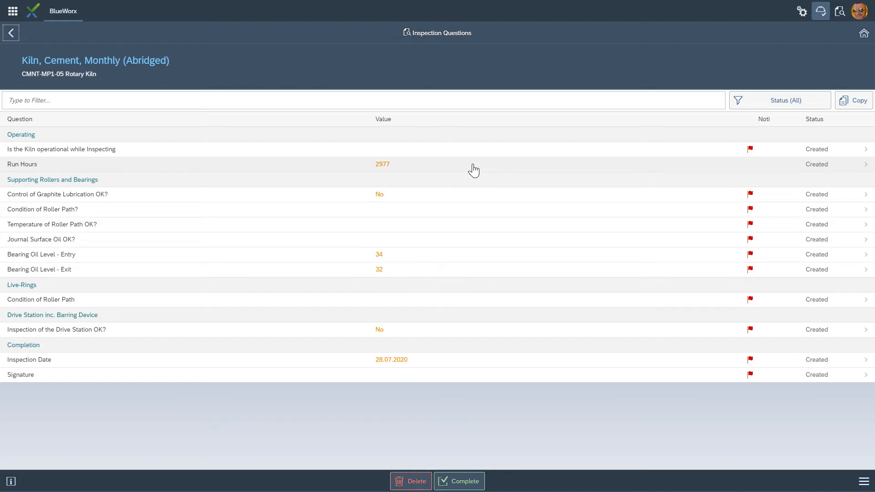
{"action": "left_click", "coordinate": [10, 481]}
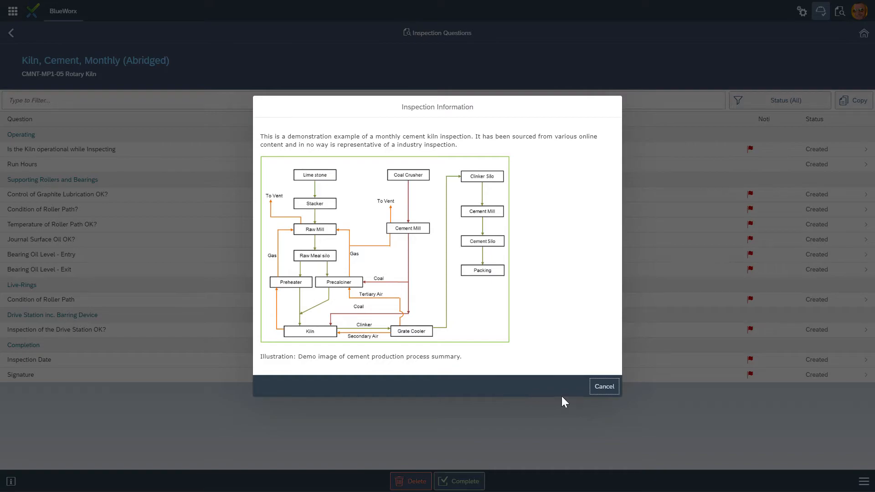
{"action": "left_click", "coordinate": [603, 387]}
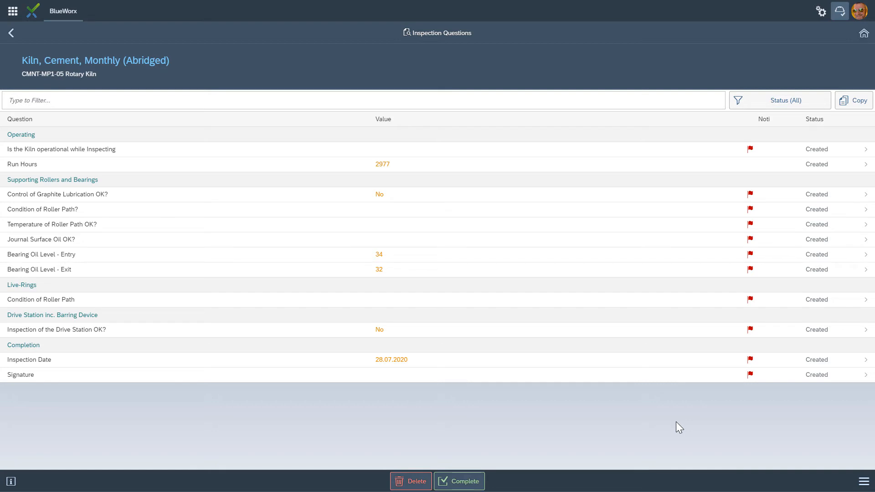
Step: Review the answers recorded in the 30.07.2020 entry of the kiln's inspection history, and return to the inspection questions
{"action": "left_click", "coordinate": [862, 483]}
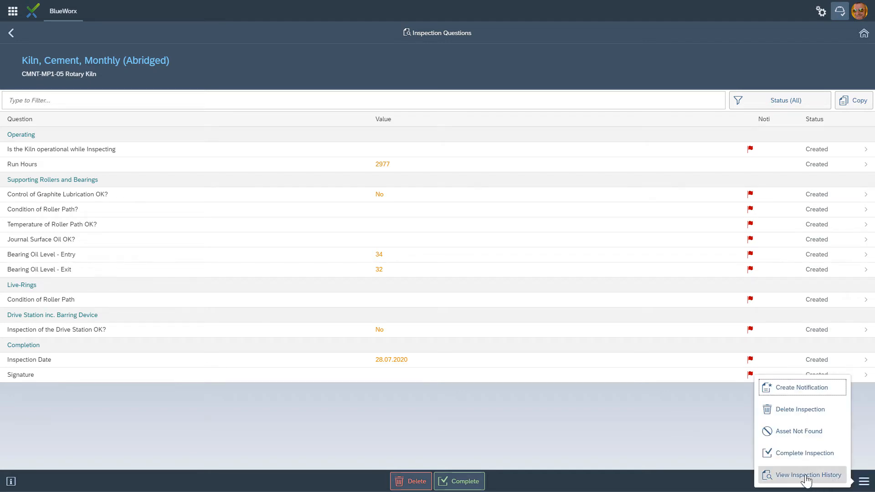
{"action": "left_click", "coordinate": [790, 476]}
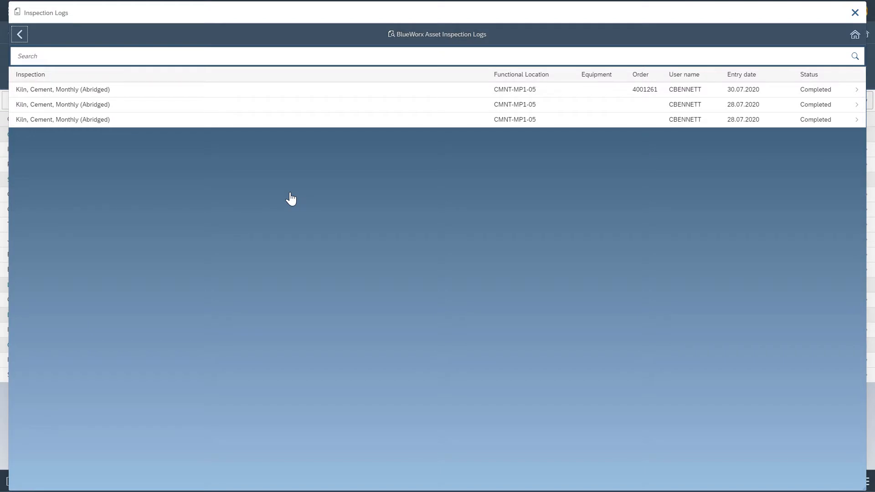
{"action": "left_click", "coordinate": [276, 90]}
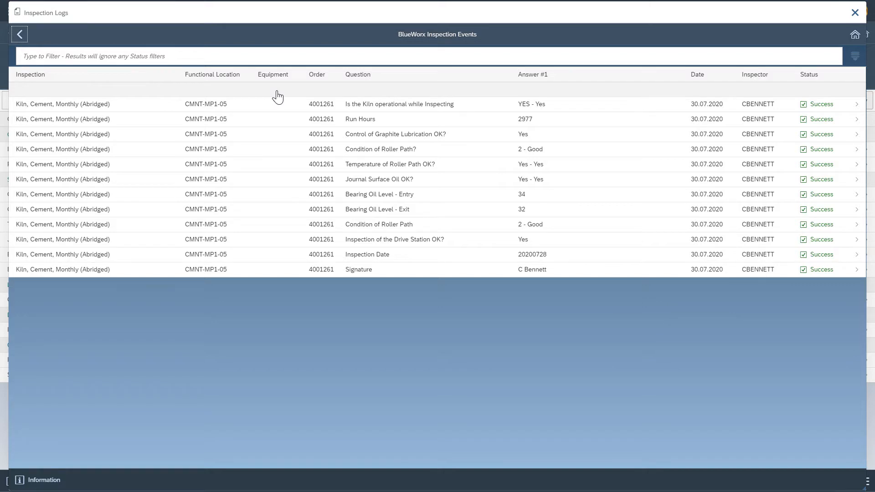
{"action": "left_click", "coordinate": [854, 12]}
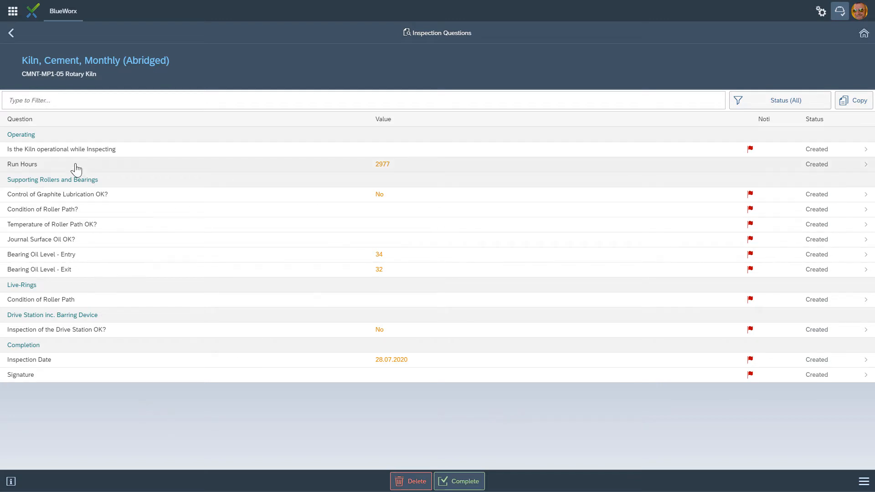
Step: Complete the question on whether the kiln is operational with No, and complete Run Hours with the new value 2990
{"action": "left_click", "coordinate": [394, 152]}
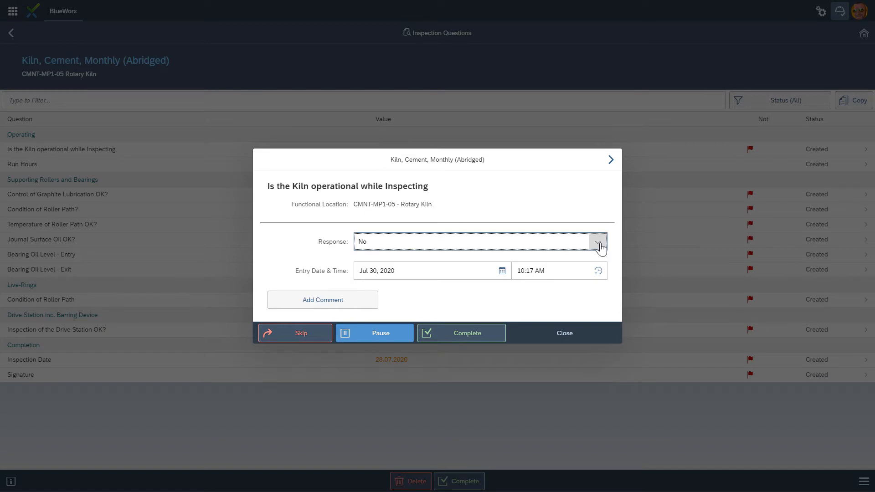
{"action": "left_click", "coordinate": [460, 338]}
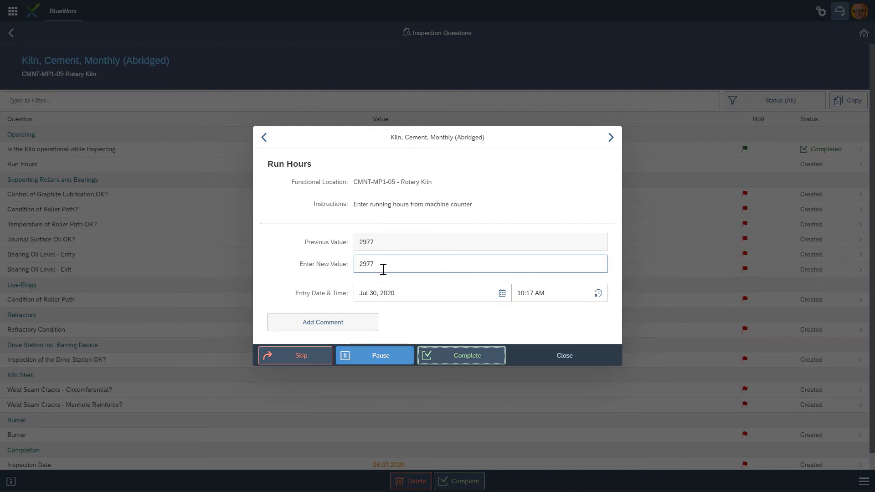
{"action": "left_click_drag", "start_coordinate": [367, 260], "coordinate": [389, 264]}
{"action": "type", "text": "2990"}
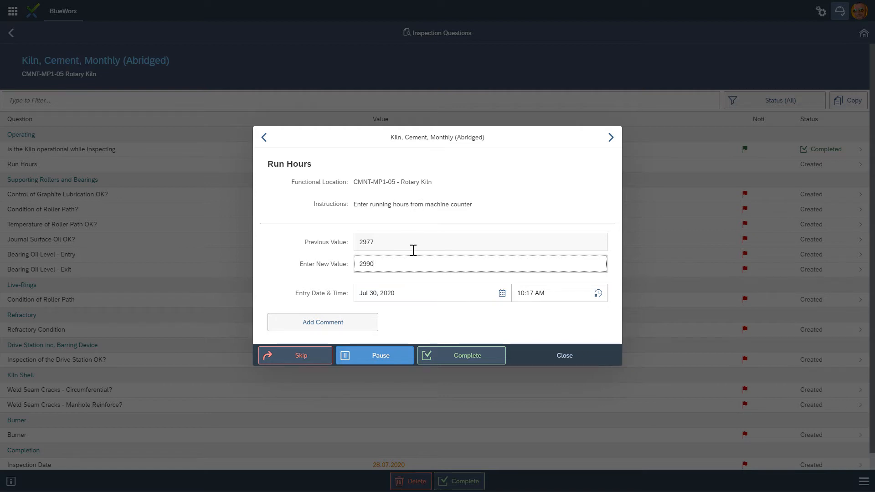
{"action": "left_click", "coordinate": [444, 358]}
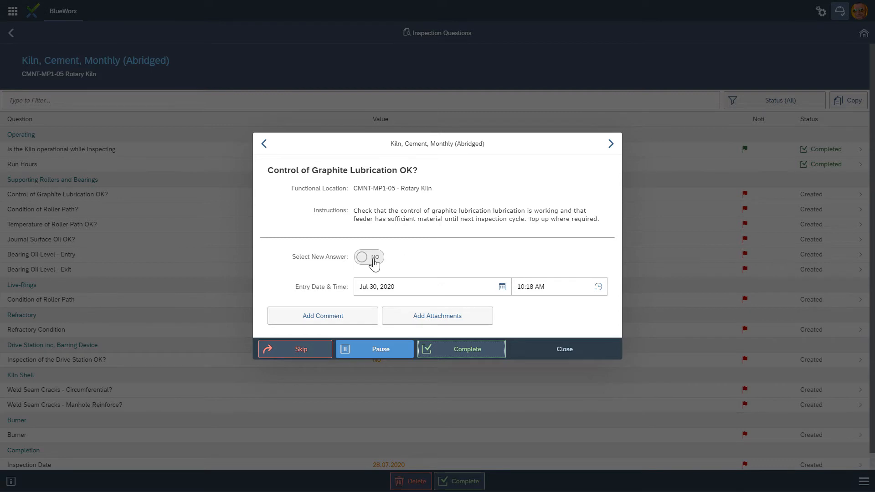
Step: Complete the graphite lubrication question with Yes and the supporting rollers' Condition of Roller Path question with Good
{"action": "left_click", "coordinate": [382, 260]}
{"action": "left_click", "coordinate": [450, 353]}
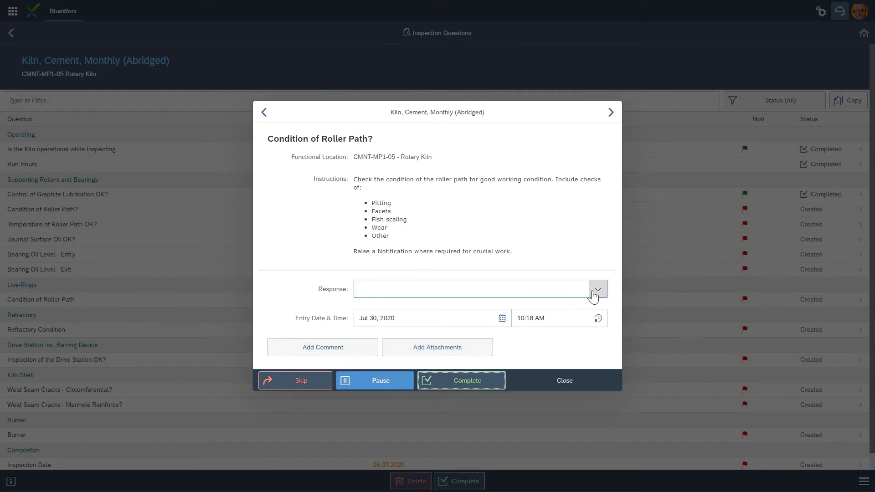
{"action": "left_click", "coordinate": [597, 291]}
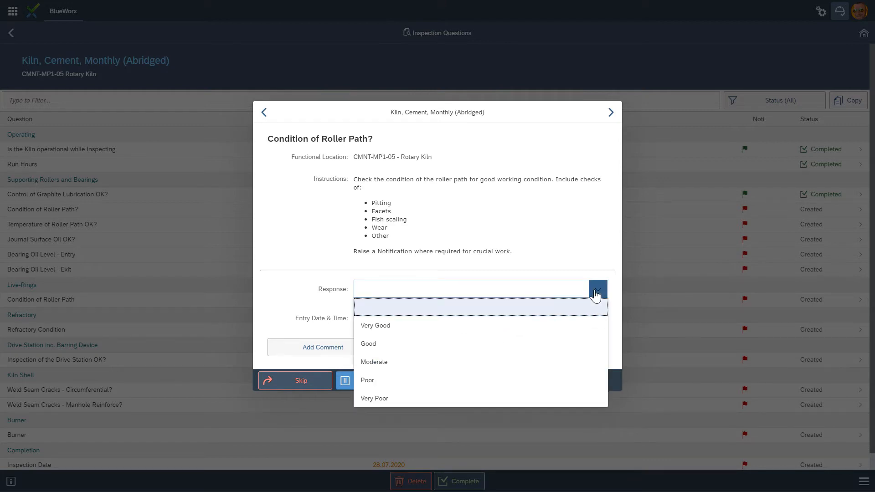
{"action": "left_click", "coordinate": [396, 346]}
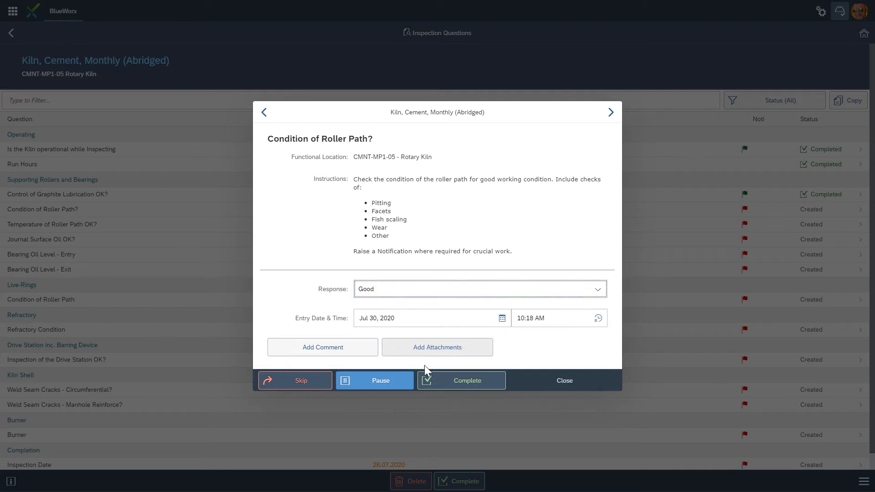
{"action": "left_click", "coordinate": [449, 387]}
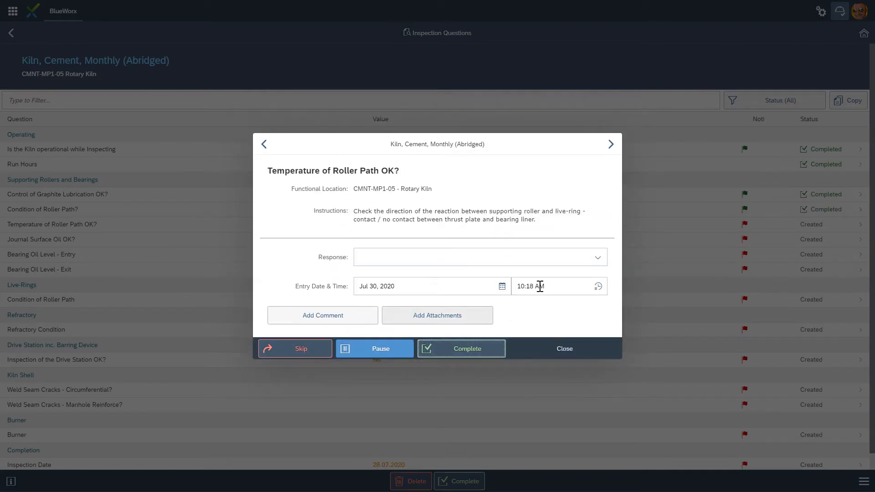
Step: Try to complete the Temperature of Roller Path question with the response No, without creating a notification
{"action": "left_click", "coordinate": [593, 260]}
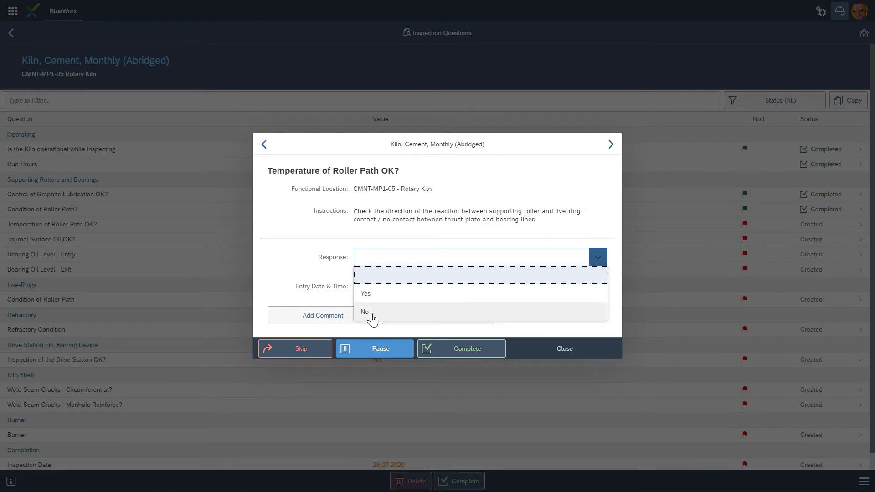
{"action": "left_click", "coordinate": [372, 314]}
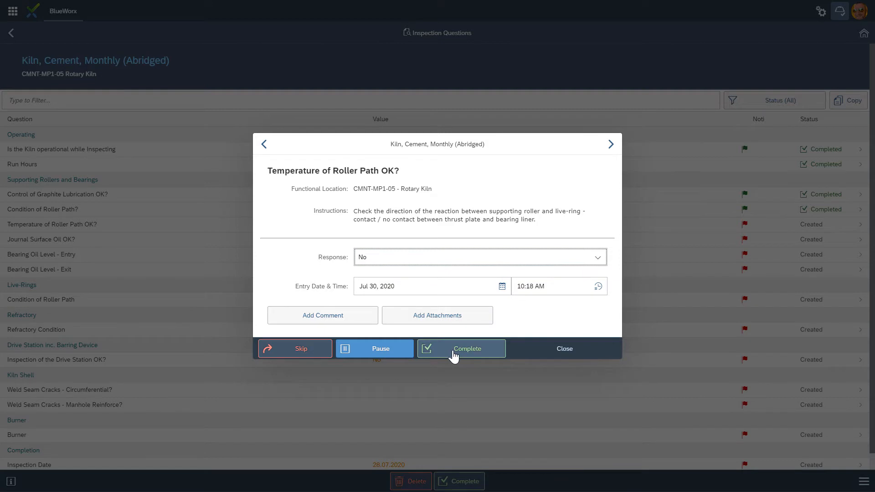
{"action": "left_click", "coordinate": [454, 355]}
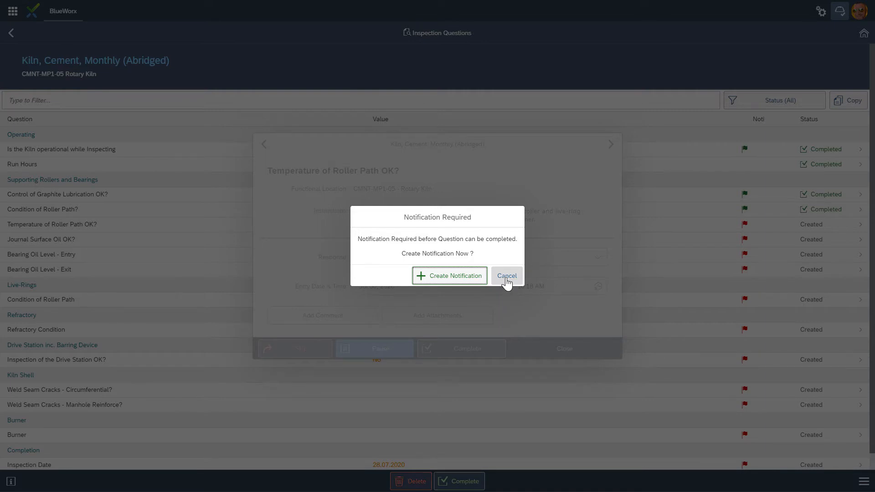
{"action": "left_click", "coordinate": [507, 276]}
Step: Complete the Temperature of Roller Path question with Yes, and complete the Journal Surface Oil question as well
{"action": "left_click", "coordinate": [439, 256]}
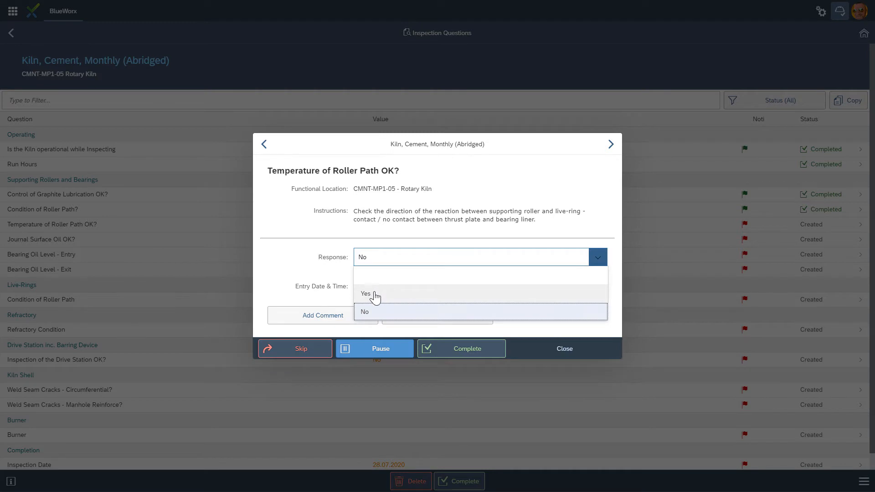
{"action": "left_click", "coordinate": [375, 295]}
{"action": "left_click", "coordinate": [445, 353]}
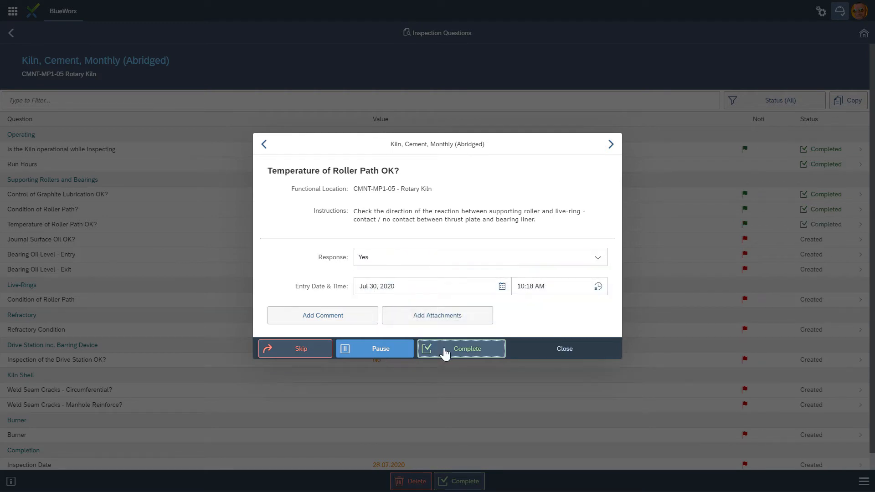
{"action": "left_click", "coordinate": [444, 354]}
Step: Complete the bearing oil level questions with 32 litres for Entry and 31 litres for Exit
{"action": "left_click", "coordinate": [401, 255]}
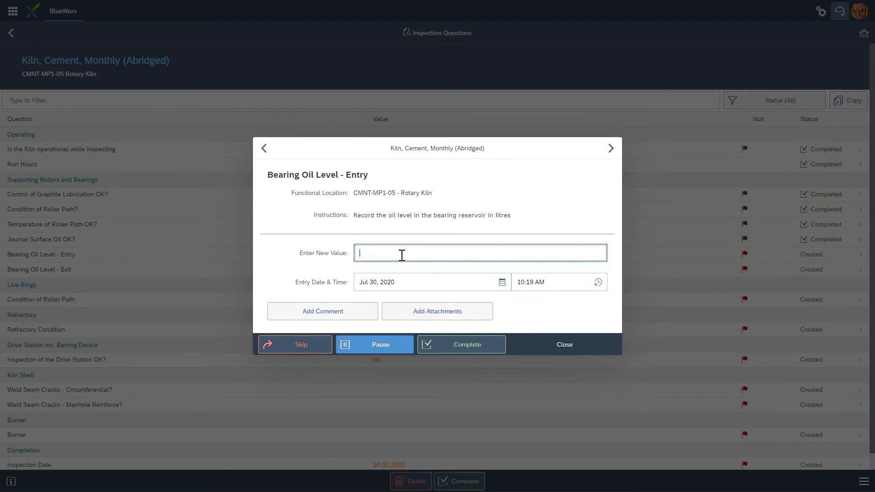
{"action": "type", "text": "32"}
{"action": "left_click", "coordinate": [451, 347]}
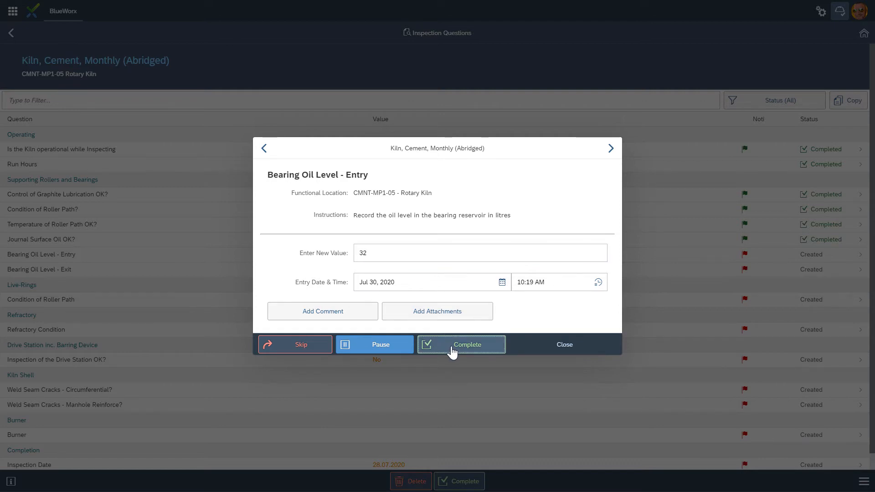
{"action": "left_click", "coordinate": [375, 252]}
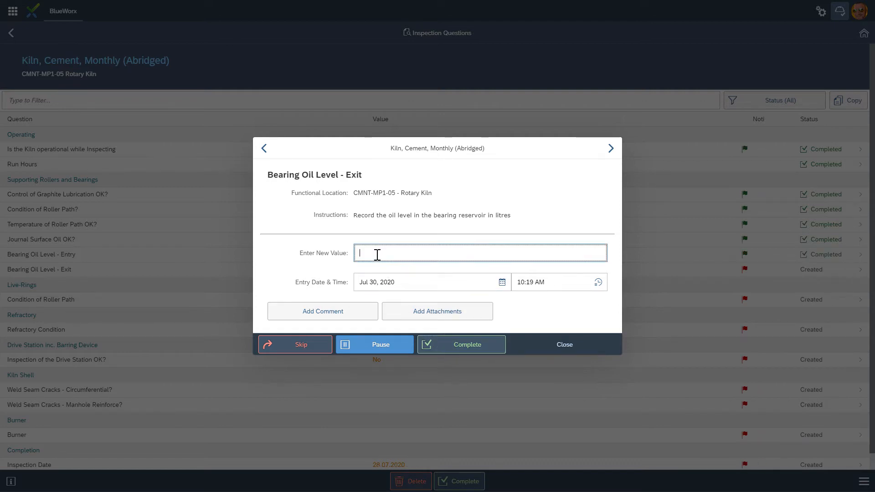
{"action": "type", "text": "31"}
{"action": "left_click", "coordinate": [449, 349]}
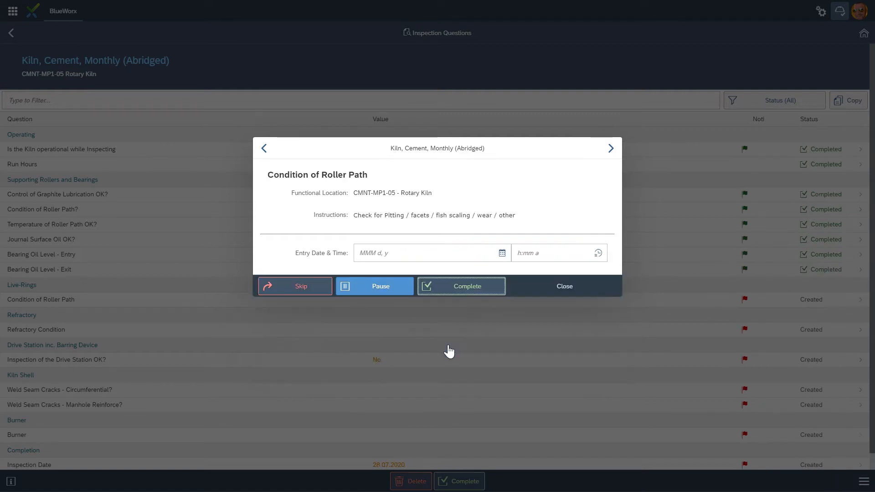
Step: Try to complete the Live-Rings Condition of Roller Path question with Very Poor, without creating a notification
{"action": "left_click", "coordinate": [597, 256]}
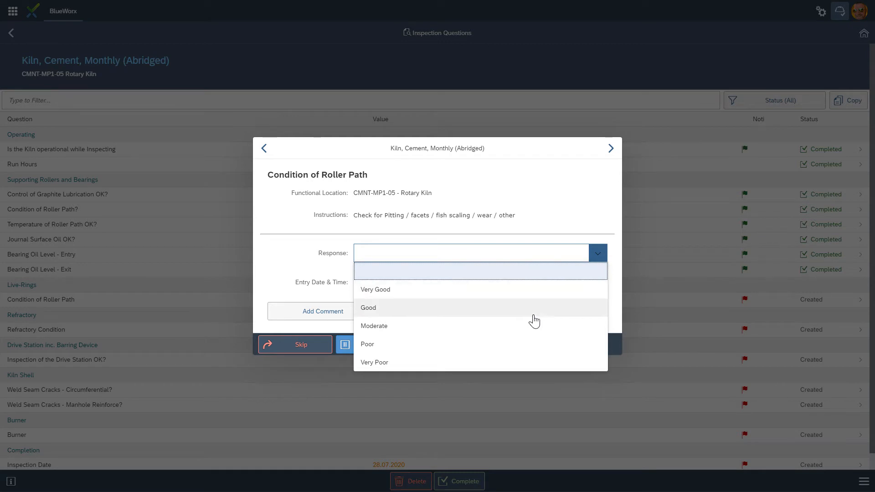
{"action": "left_click", "coordinate": [390, 363]}
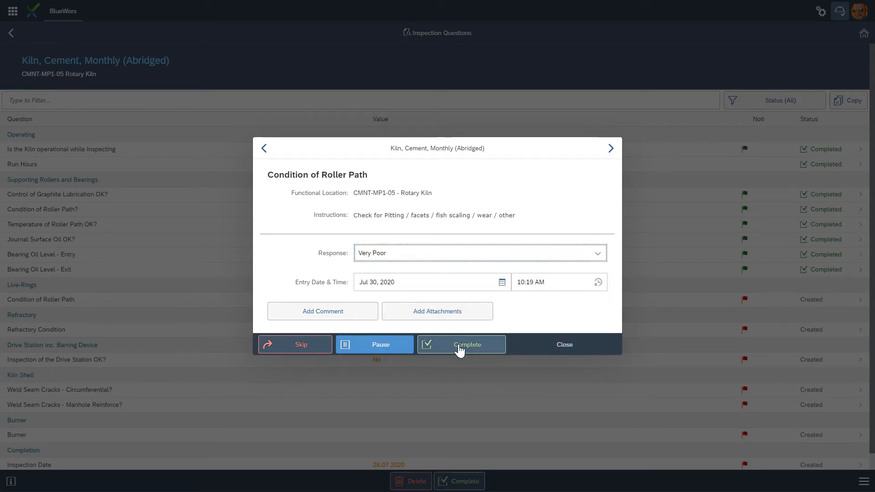
{"action": "left_click", "coordinate": [458, 350]}
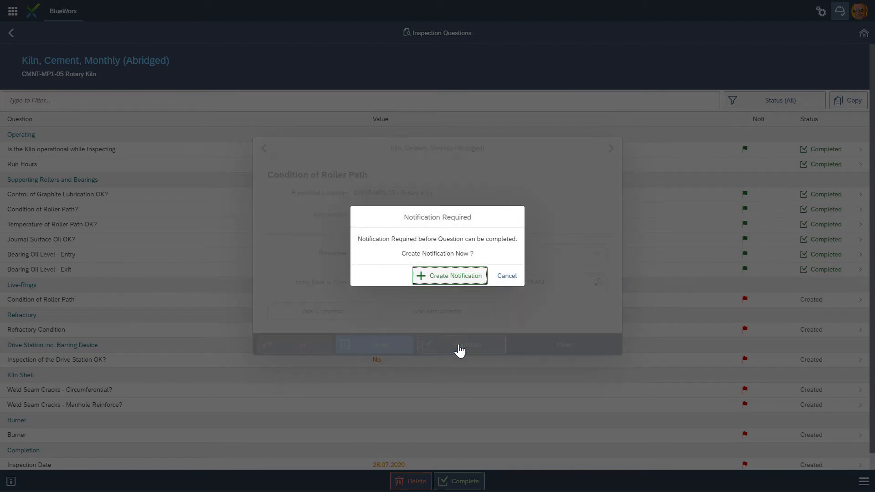
{"action": "left_click", "coordinate": [506, 276]}
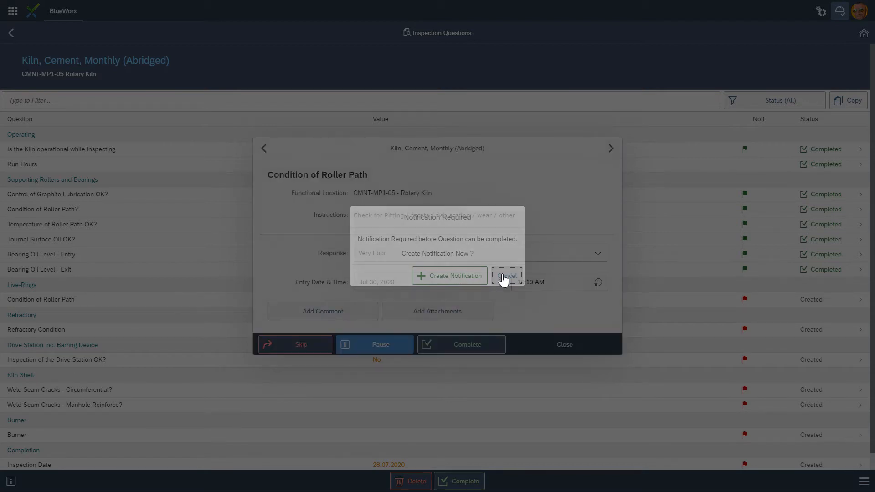
Step: Set the Live-Rings Condition of Roller Path response to Poor and try to complete the question
{"action": "left_click", "coordinate": [598, 253]}
{"action": "left_click", "coordinate": [370, 345]}
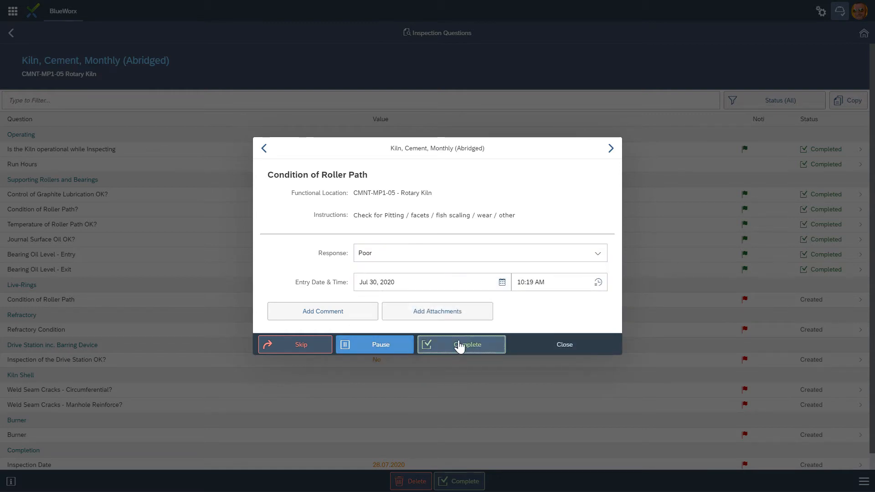
{"action": "left_click", "coordinate": [459, 346]}
{"action": "left_click", "coordinate": [483, 274]}
Step: Add a comment explaining that this demo processes a Notification 'silently' in SAP using a configured BlueWorx Notification Template, and complete the roller path question
{"action": "left_click", "coordinate": [319, 313]}
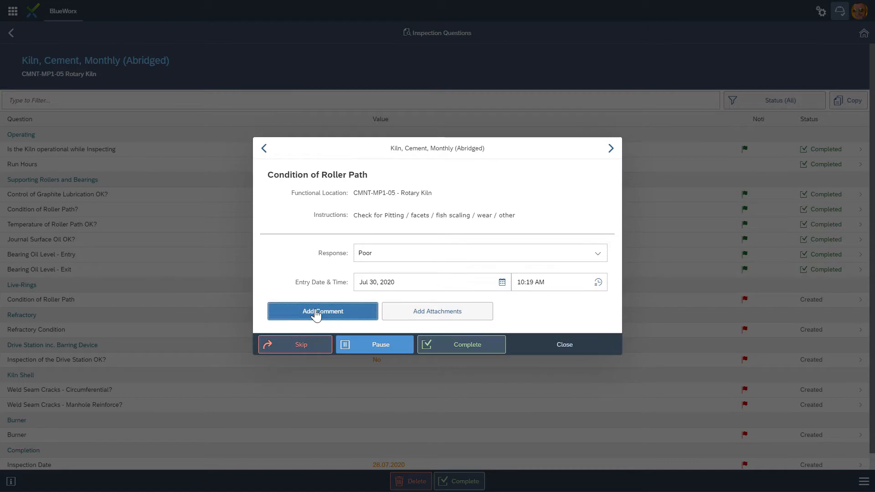
{"action": "type", "text": "This is a demo of processing a Notification 'silently' of processing the Inspection results in SAP. The resulting Notification will be created using a configured Notification Template in BlueWorx Administration."}
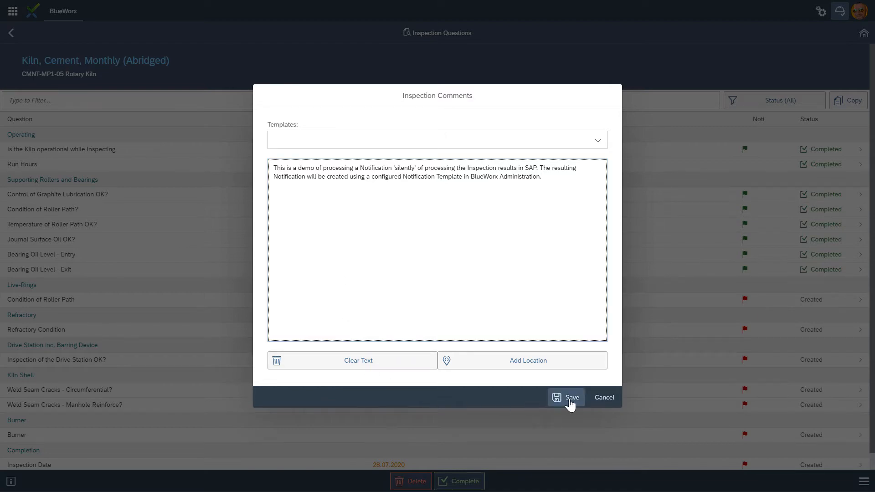
{"action": "left_click", "coordinate": [569, 401]}
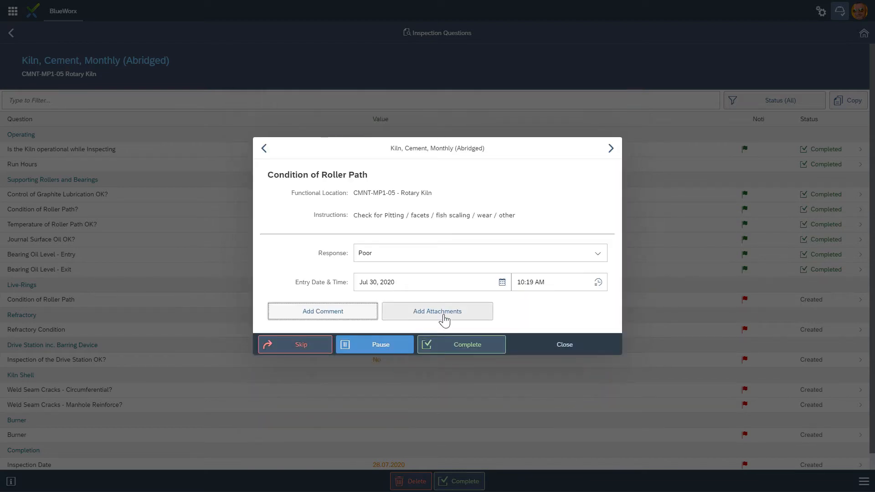
{"action": "left_click", "coordinate": [467, 349]}
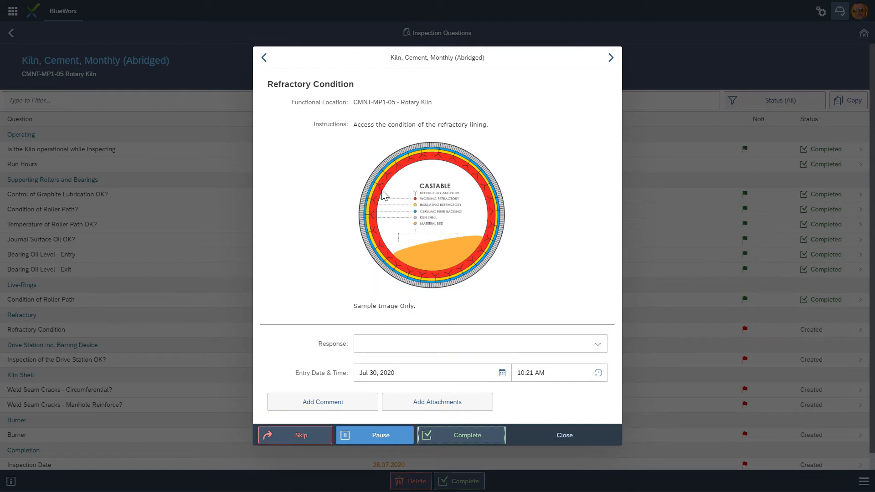
Step: Answer the Refractory Condition question with Good and upload BlueWorx - Formerly - Master.JPG as its attachment
{"action": "left_click", "coordinate": [422, 349]}
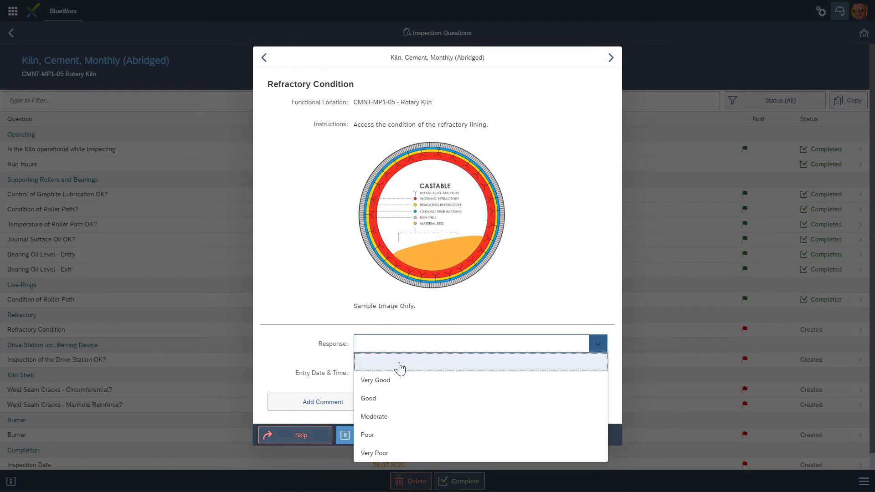
{"action": "left_click", "coordinate": [372, 400]}
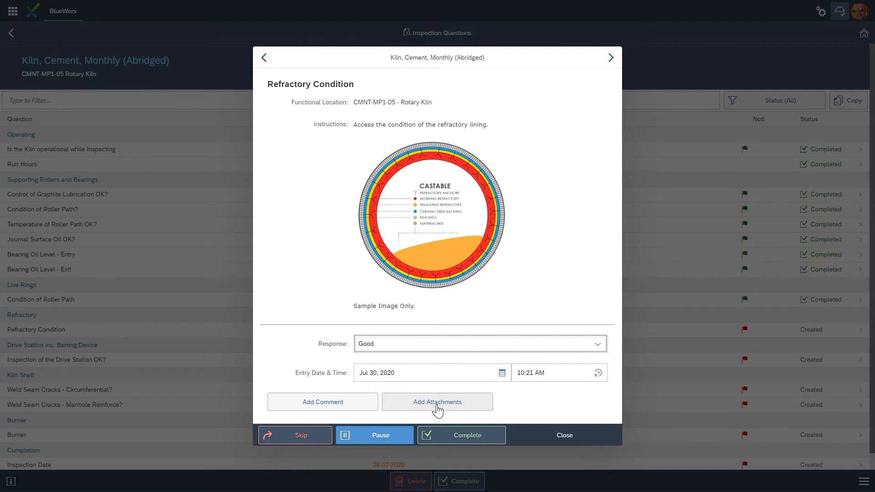
{"action": "left_click", "coordinate": [437, 409]}
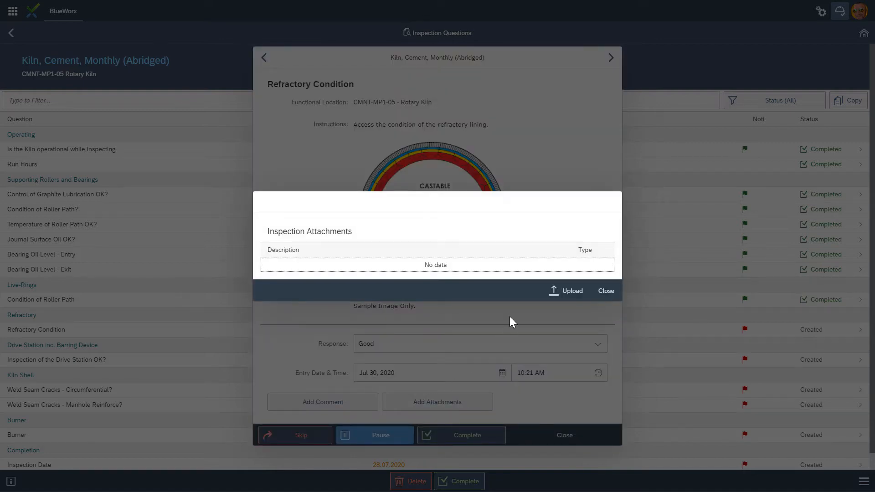
{"action": "left_click", "coordinate": [560, 293]}
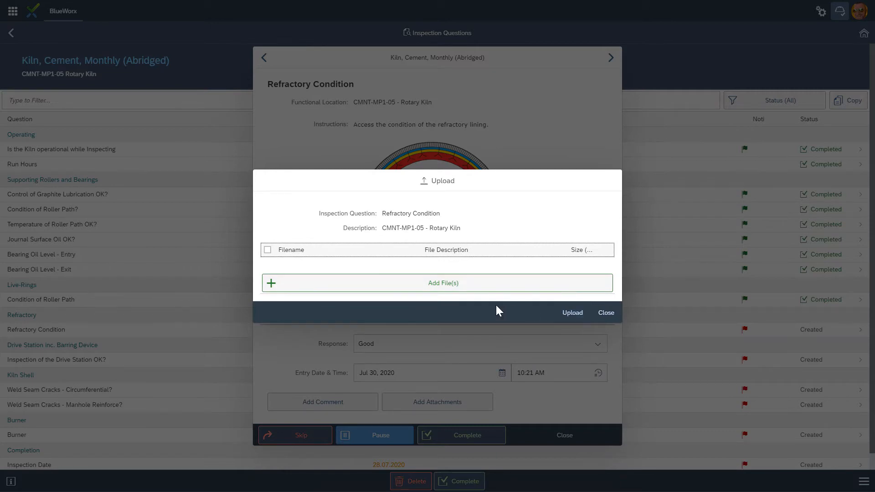
{"action": "left_click", "coordinate": [438, 286]}
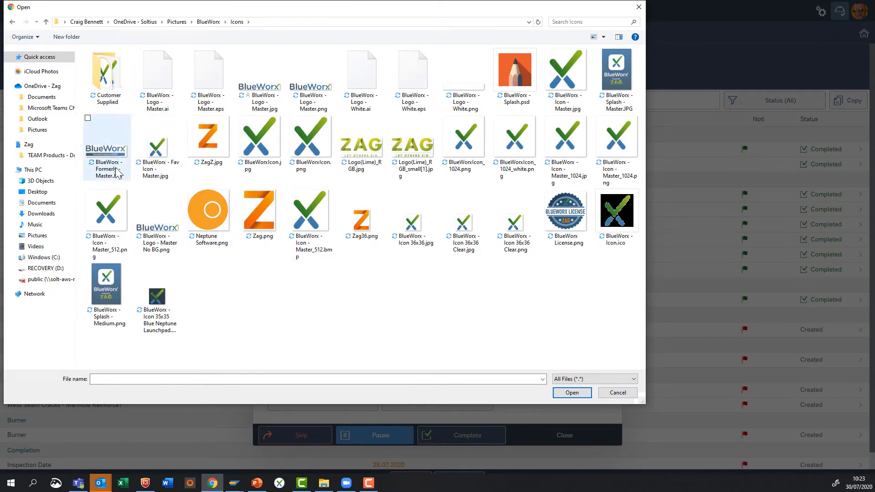
{"action": "left_click", "coordinate": [115, 155]}
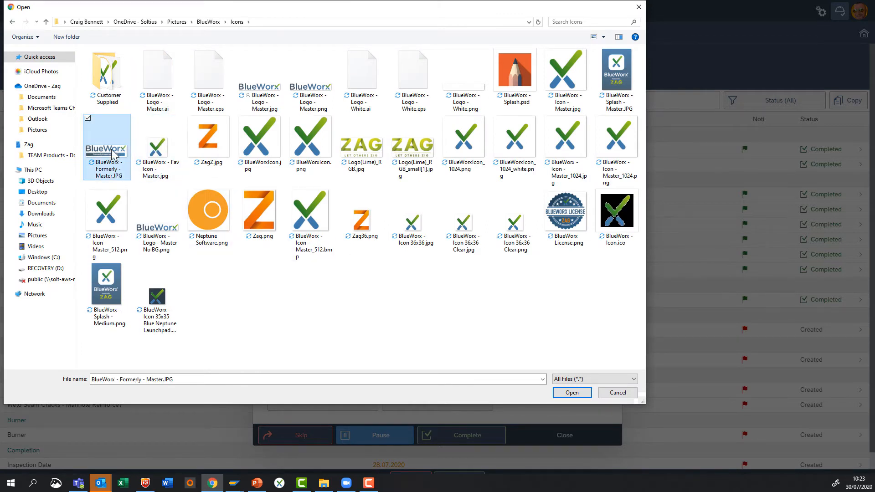
{"action": "left_click", "coordinate": [572, 393]}
{"action": "left_click", "coordinate": [575, 326]}
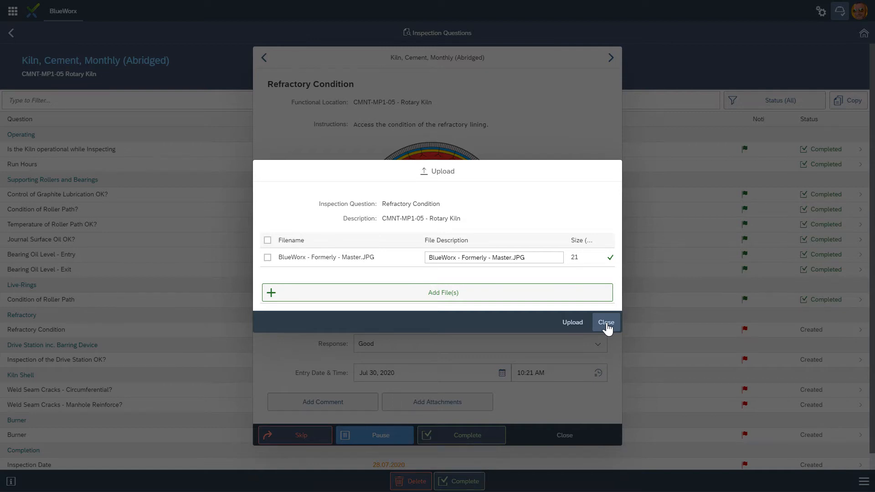
Step: Leave the attachment upload and complete the Refractory Condition question
{"action": "left_click", "coordinate": [606, 323]}
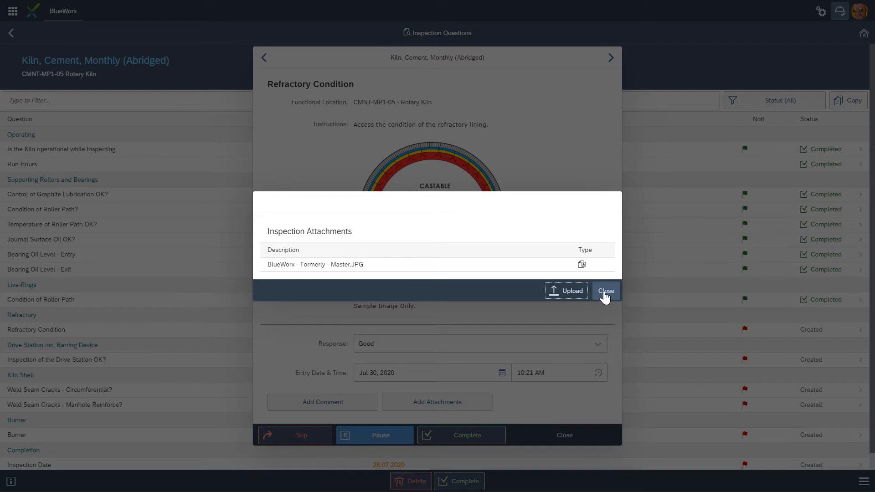
{"action": "left_click", "coordinate": [605, 292]}
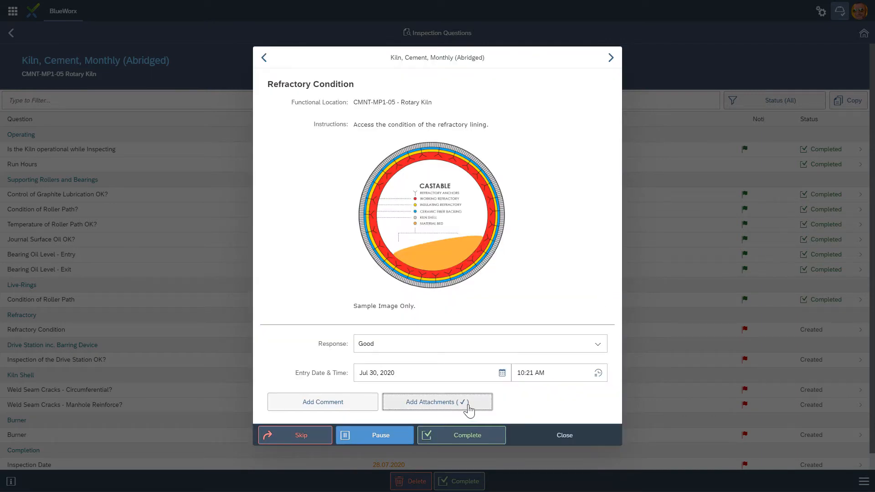
{"action": "left_click", "coordinate": [467, 437]}
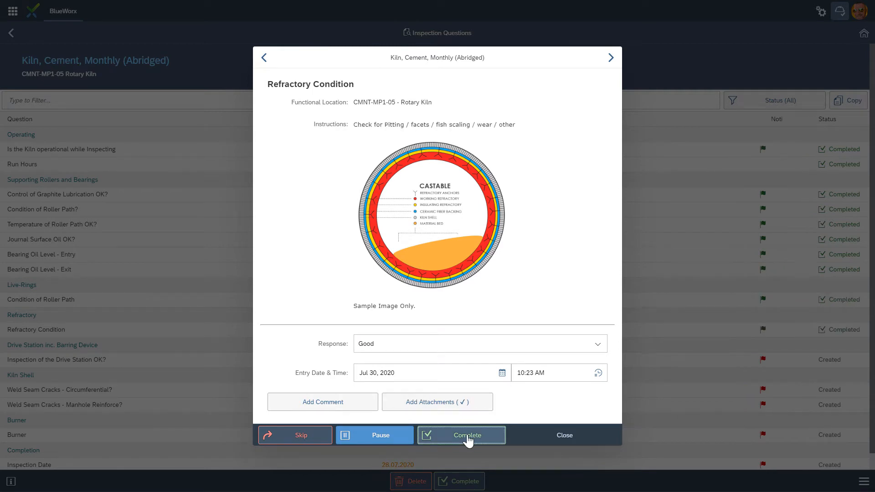
Step: Complete the Inspection of the Drive Station question with Yes and Weld Seam Cracks - Circumferential with No
{"action": "left_click", "coordinate": [378, 254]}
{"action": "left_click", "coordinate": [469, 346]}
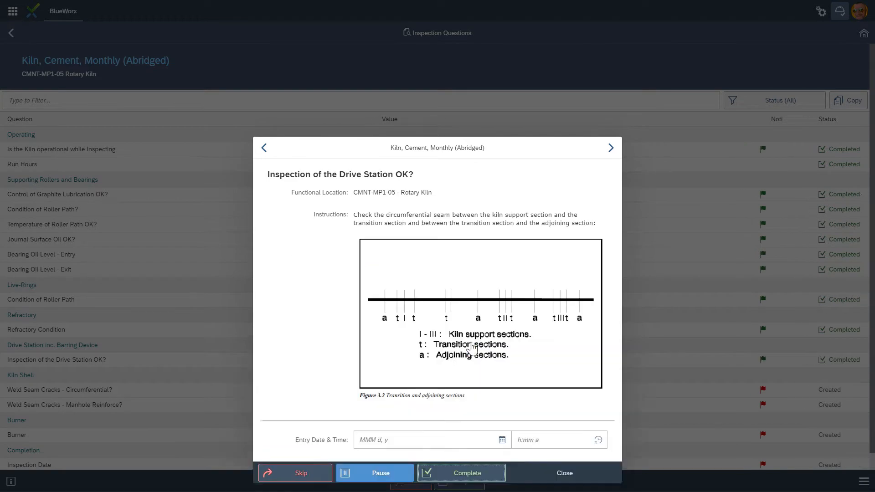
{"action": "left_click", "coordinate": [432, 351]}
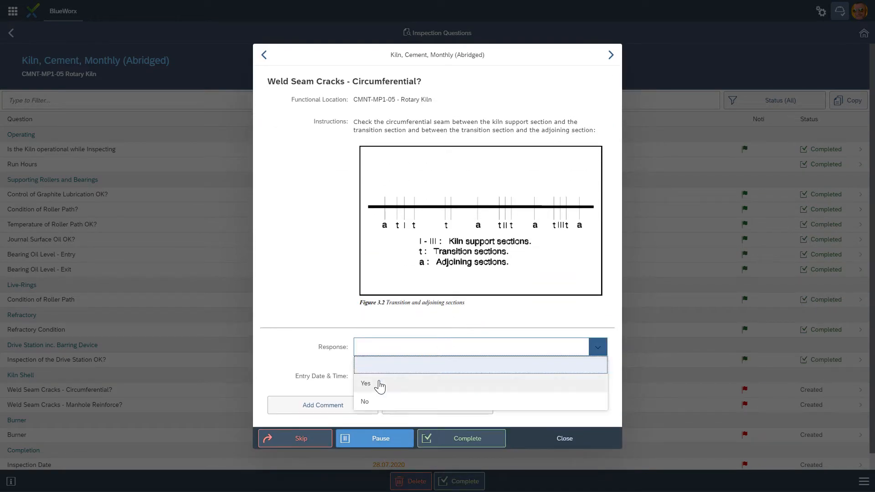
{"action": "left_click", "coordinate": [381, 383]}
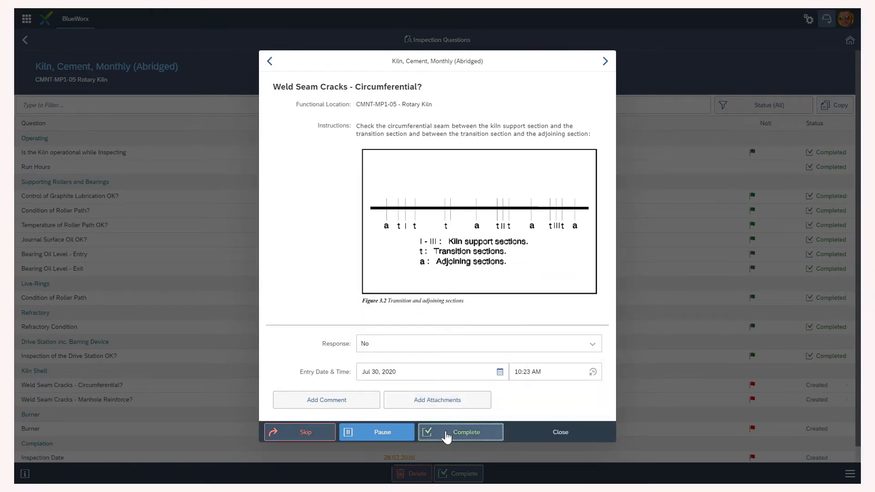
{"action": "left_click", "coordinate": [445, 433]}
Step: Answer the Weld Seam Cracks - Manhole Reinforce question with No and complete it
{"action": "scroll", "coordinate": [437, 319], "scroll_direction": "down", "scroll_amount": 5}
{"action": "left_click", "coordinate": [455, 370]}
{"action": "left_click", "coordinate": [369, 424]}
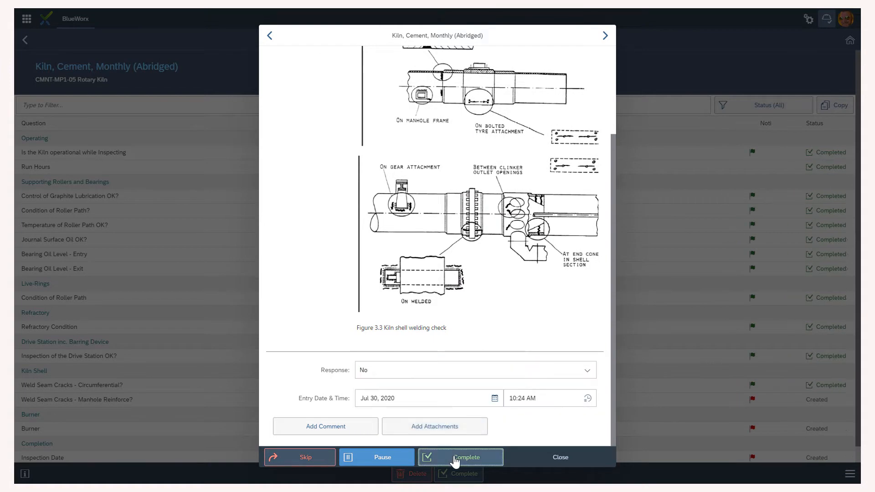
{"action": "left_click", "coordinate": [451, 457]}
Step: Complete the Burner question with Good and the Inspection Date question with Jul 28, 2020
{"action": "left_click", "coordinate": [395, 253]}
{"action": "left_click", "coordinate": [396, 304]}
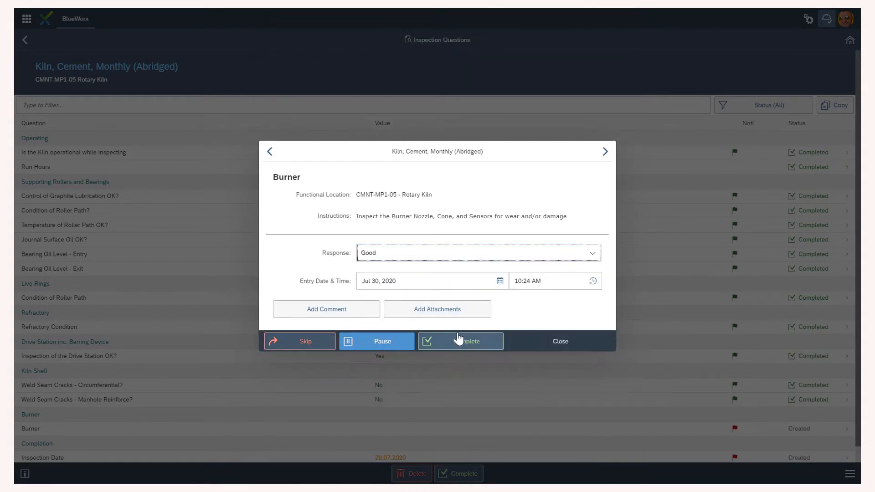
{"action": "left_click", "coordinate": [460, 341]}
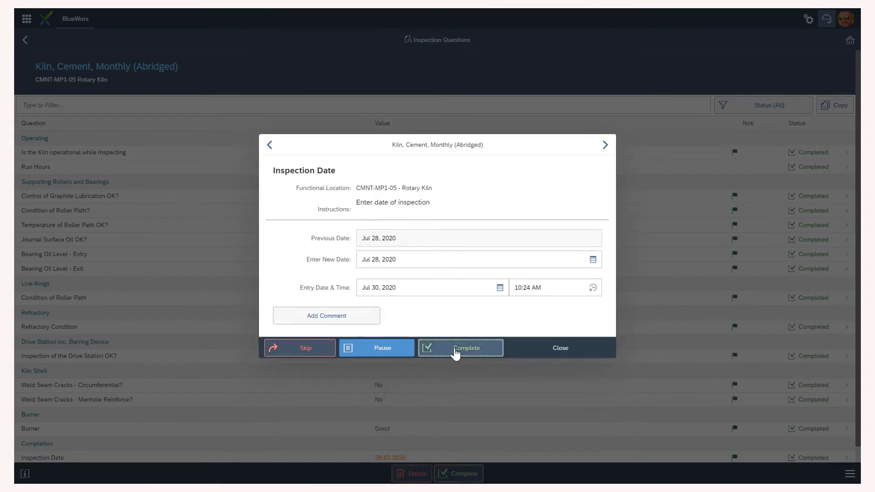
{"action": "left_click", "coordinate": [455, 351]}
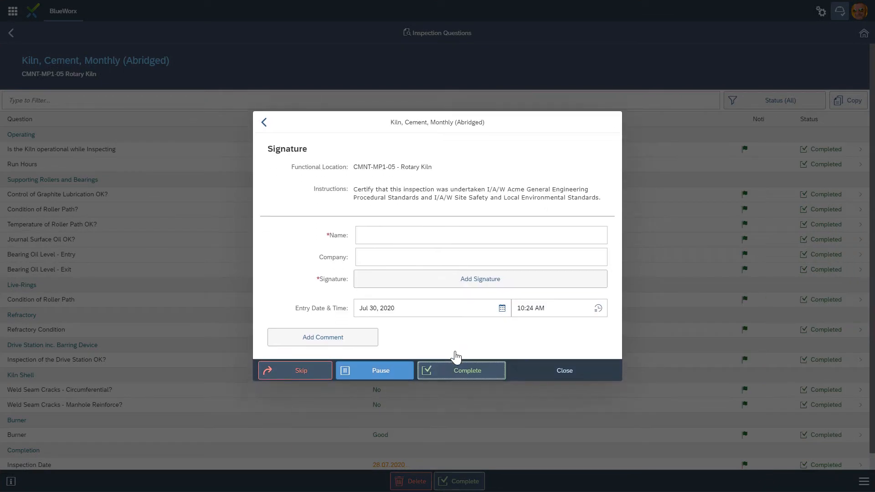
Step: Enter the inspector's name and the company Zag for the Signature question
{"action": "left_click", "coordinate": [387, 237]}
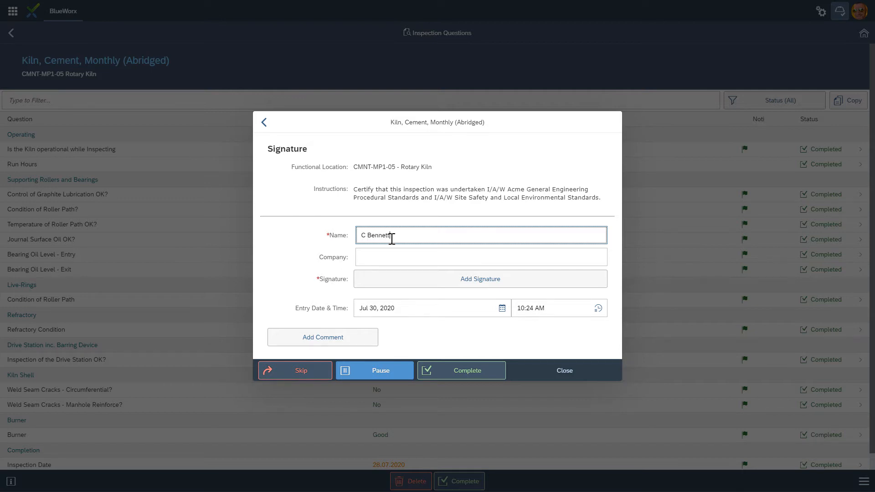
{"action": "left_click", "coordinate": [392, 254]}
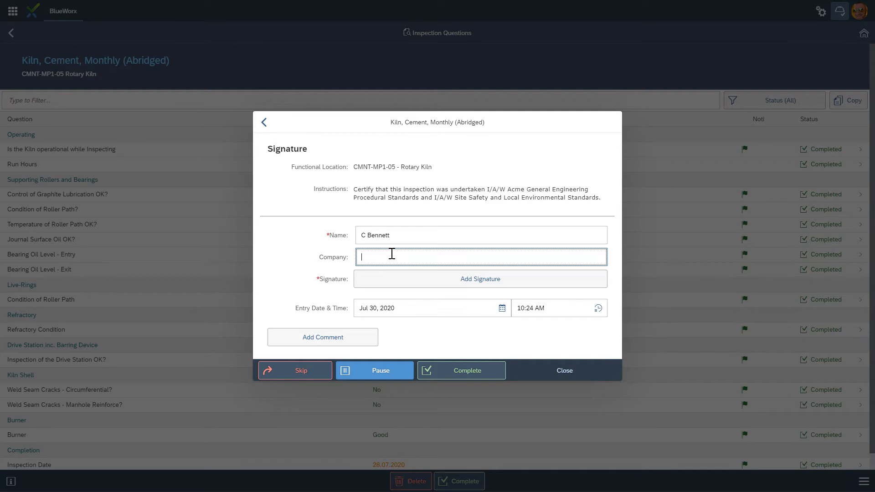
{"action": "type", "text": "Zag"}
Step: Draw and save a freehand signature, and complete the Signature question
{"action": "left_click", "coordinate": [469, 280]}
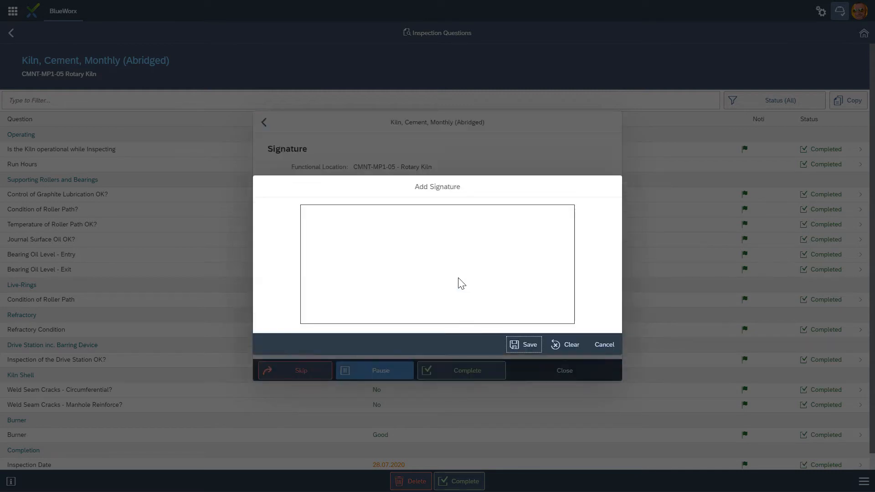
{"action": "mouse_move", "coordinate": [427, 258]}
{"action": "left_mouse_down"}
{"action": "mouse_move", "coordinate": [434, 228]}
{"action": "mouse_move", "coordinate": [573, 263]}
{"action": "left_mouse_up"}
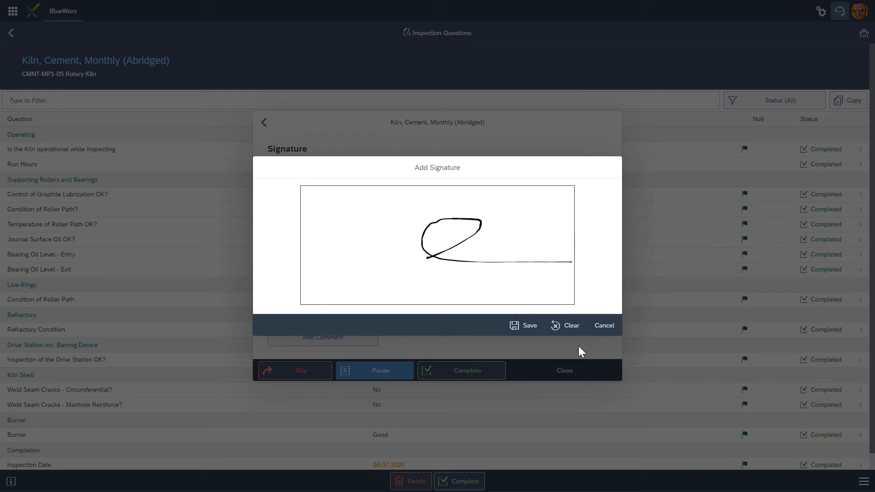
{"action": "left_click", "coordinate": [528, 326]}
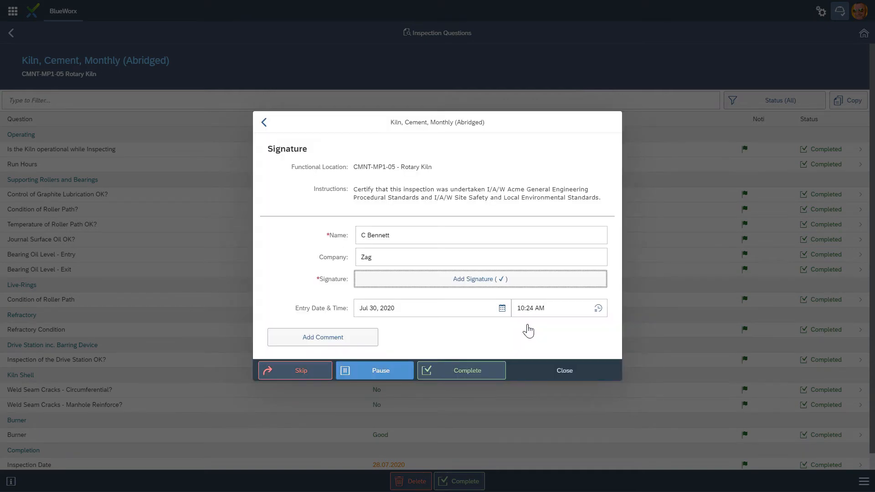
{"action": "left_click", "coordinate": [478, 373]}
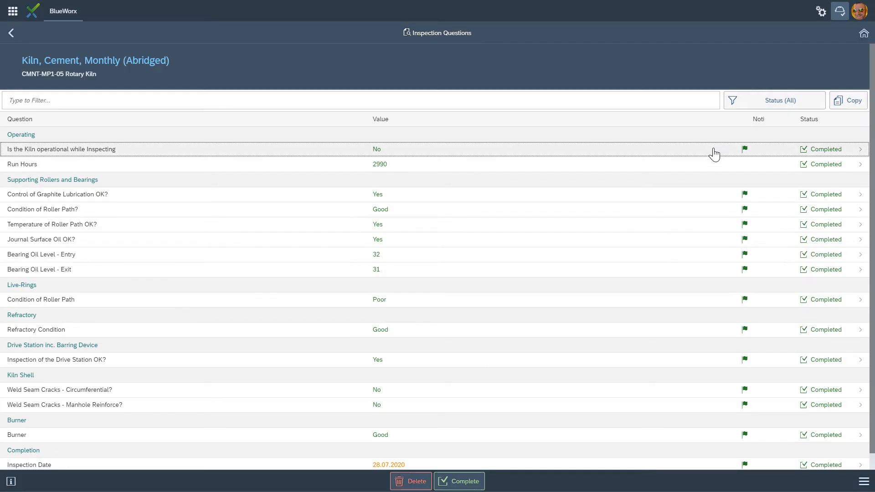
Step: Complete the monthly kiln inspection and set the Kiln Inspection work order's status to Order Complete
{"action": "scroll", "coordinate": [638, 200], "scroll_direction": "down", "scroll_amount": 1}
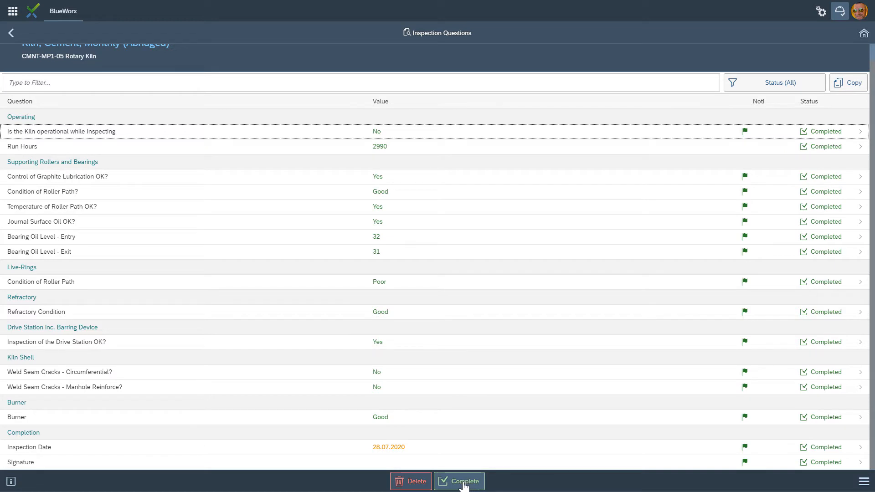
{"action": "left_click", "coordinate": [463, 483]}
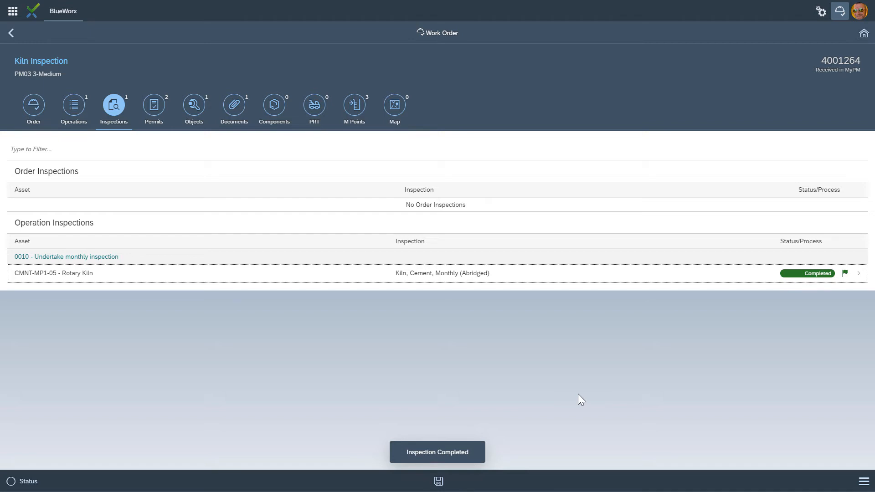
{"action": "left_click", "coordinate": [16, 483]}
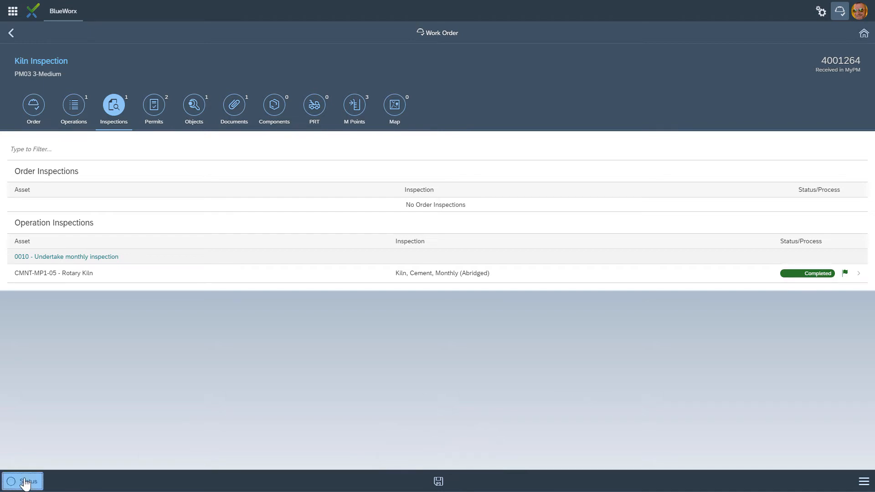
{"action": "left_click", "coordinate": [435, 359]}
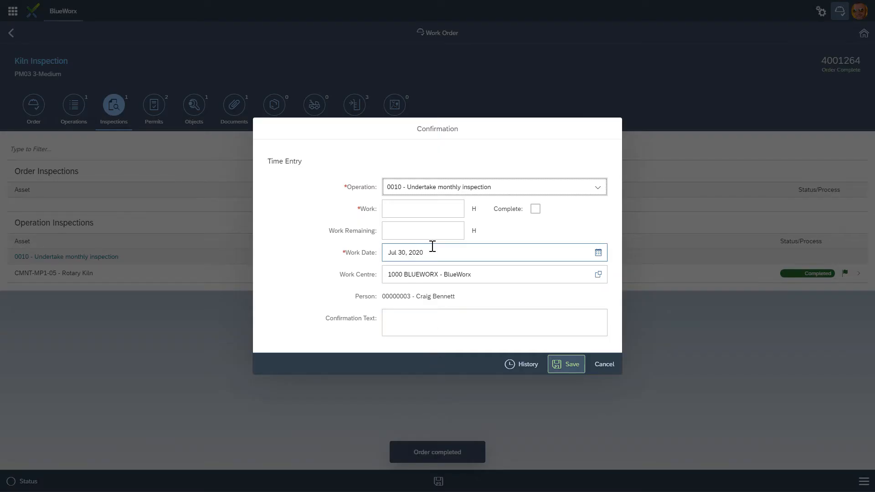
Step: Save a time confirmation of 3 hours for operation 0010 - Undertake monthly inspection, marked as complete
{"action": "left_click", "coordinate": [414, 207]}
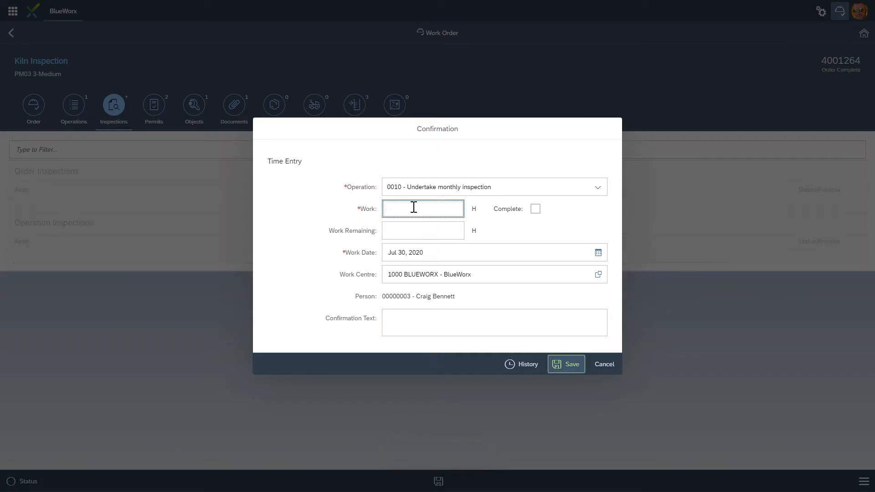
{"action": "type", "text": "3"}
{"action": "left_click", "coordinate": [536, 209]}
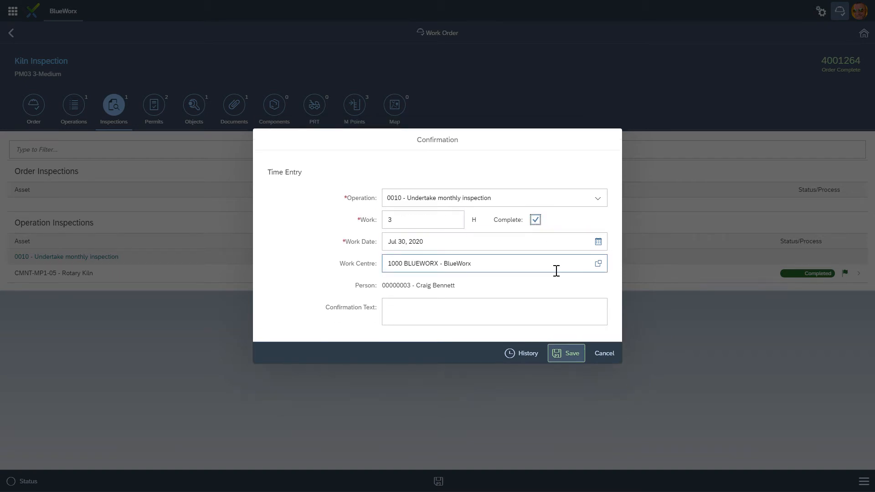
{"action": "left_click", "coordinate": [569, 356]}
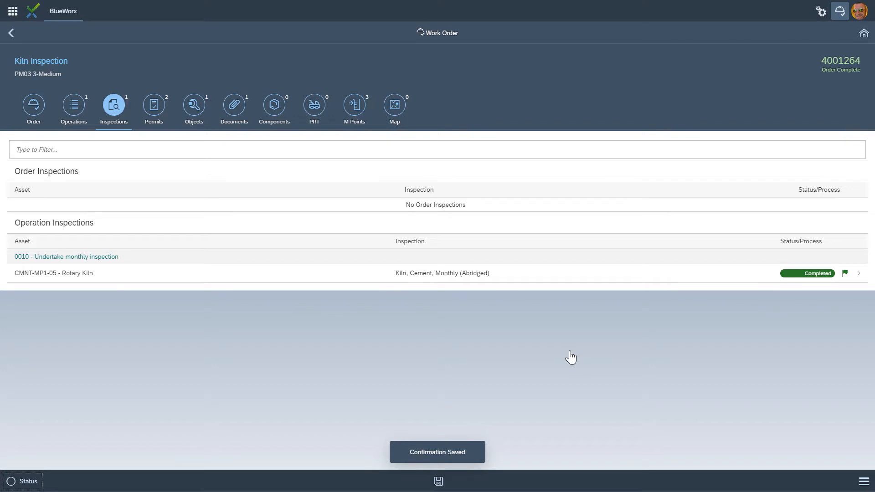
Step: Return to the home screen and synchronise the completed work, closing the sync summary when it finishes
{"action": "left_click", "coordinate": [863, 34]}
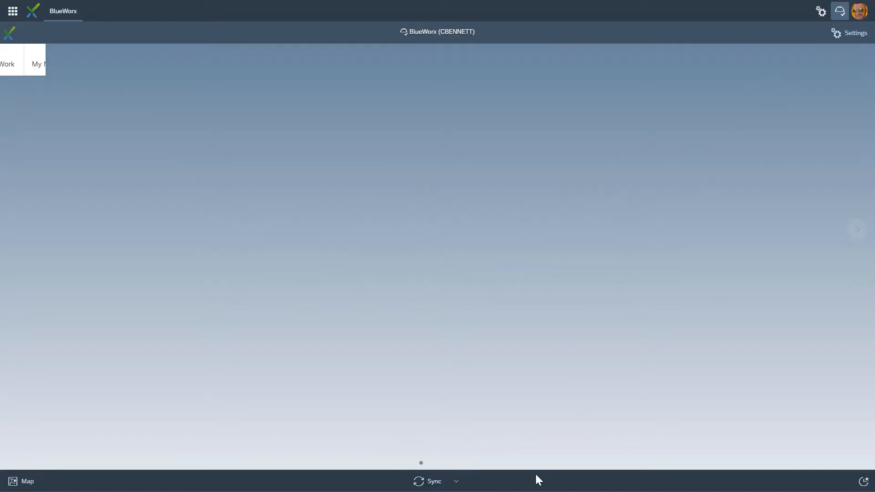
{"action": "left_click", "coordinate": [424, 482]}
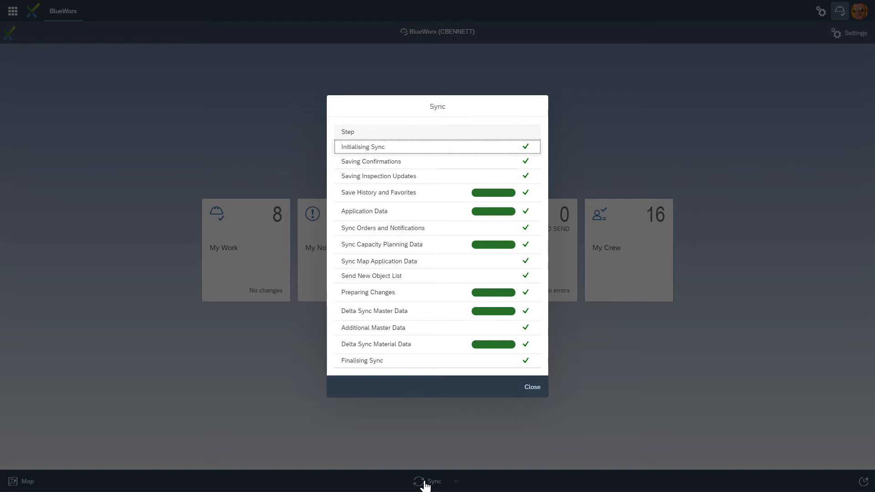
{"action": "left_click", "coordinate": [532, 388]}
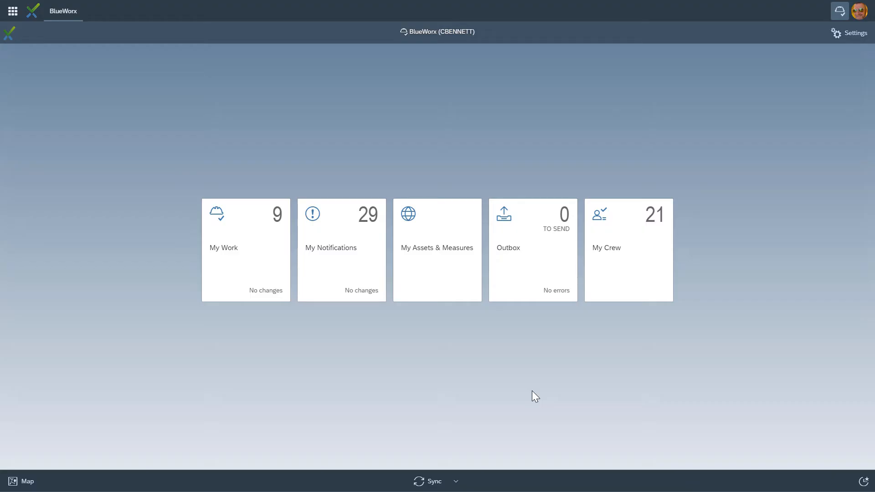
Step: Open the Rotary Kiln functional location CMNT-MP1-05 from the favorites
{"action": "left_click", "coordinate": [863, 481]}
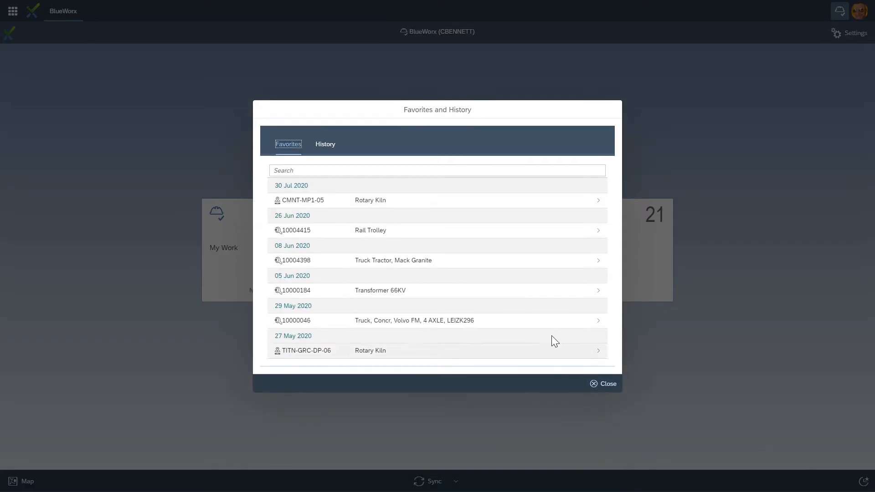
{"action": "left_click", "coordinate": [362, 204]}
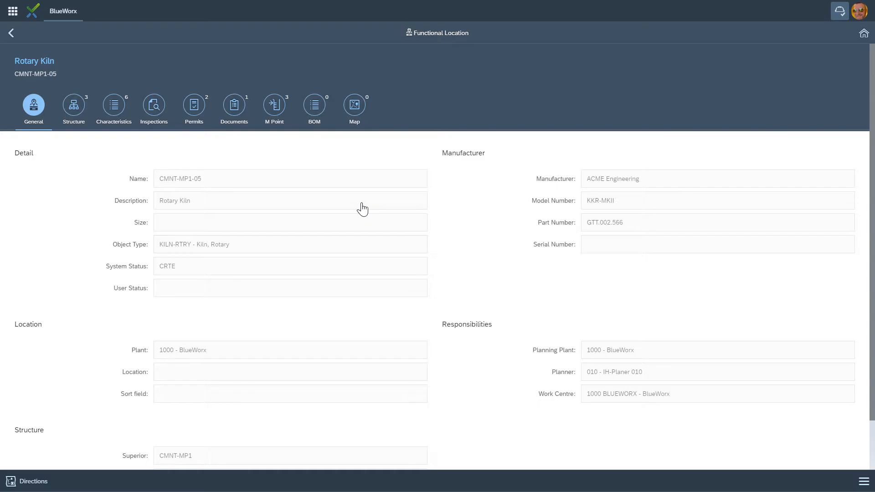
Step: View the Rotary Kiln's inspection history and open the second Kiln, Cement, Monthly (Abridged) log dated 30.07.2020
{"action": "left_click", "coordinate": [863, 482]}
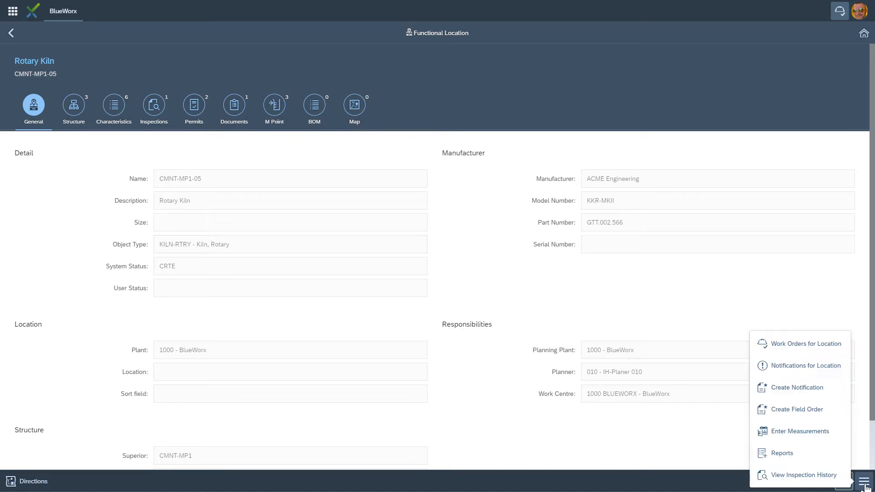
{"action": "left_click", "coordinate": [781, 476]}
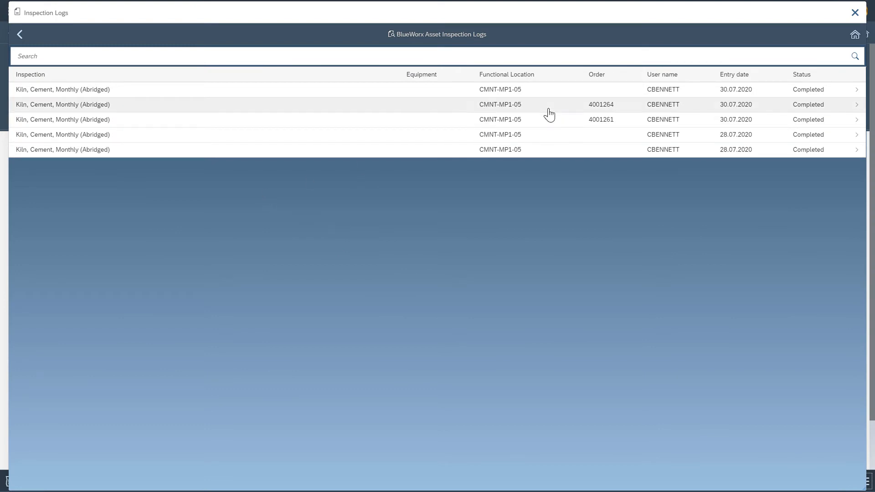
{"action": "left_click", "coordinate": [147, 109]}
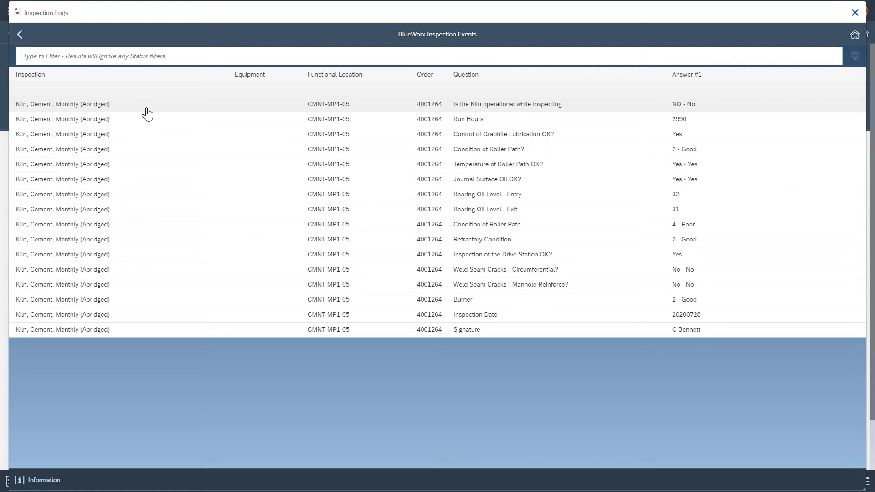
Step: Open the Run Hours inspection event and review its details, question and answer values, and attachments
{"action": "left_click", "coordinate": [190, 122]}
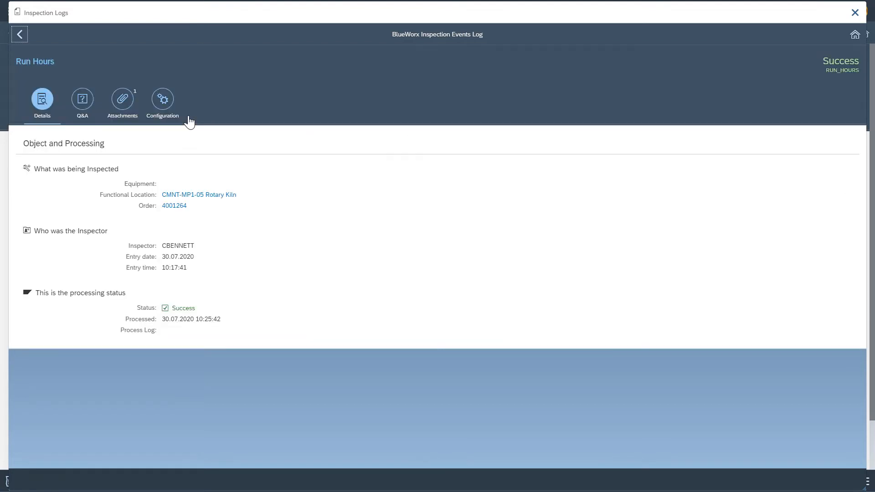
{"action": "left_click", "coordinate": [82, 103]}
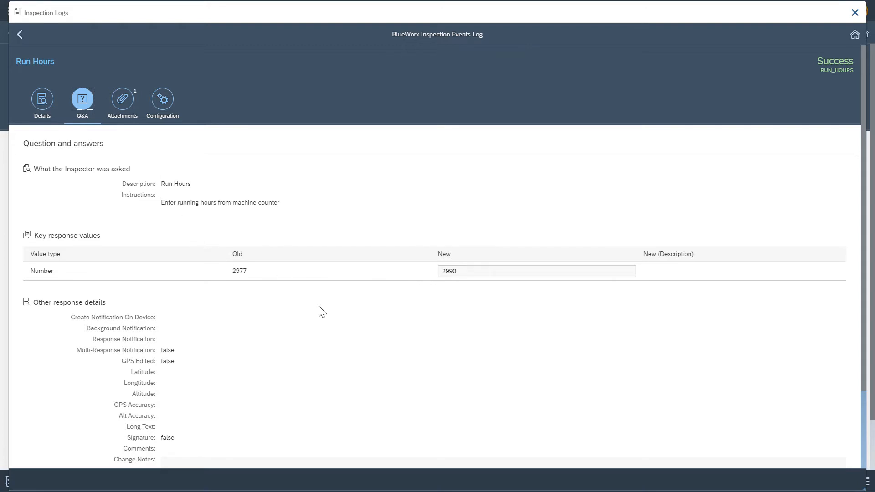
{"action": "scroll", "coordinate": [321, 312], "scroll_direction": "down", "scroll_amount": 3}
{"action": "scroll", "coordinate": [321, 311], "scroll_direction": "up", "scroll_amount": 3}
{"action": "left_click", "coordinate": [121, 101]}
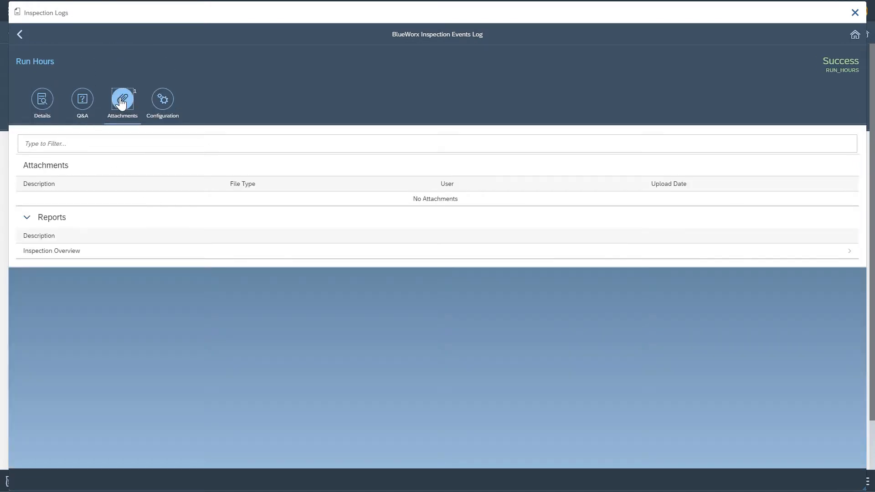
Step: Check the Run Hours configuration, highlighting its Process Answer and Characteristic 1 values, and return to the inspection events list
{"action": "left_click", "coordinate": [161, 102]}
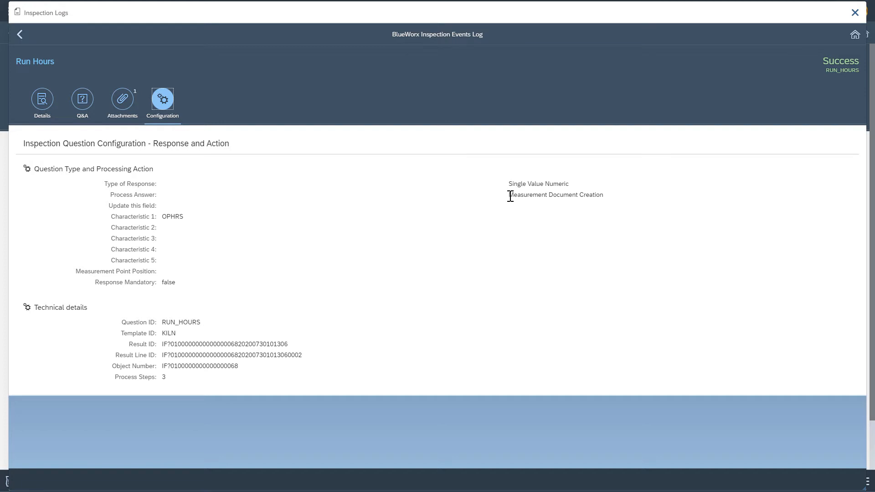
{"action": "left_click_drag", "start_coordinate": [509, 195], "coordinate": [603, 196]}
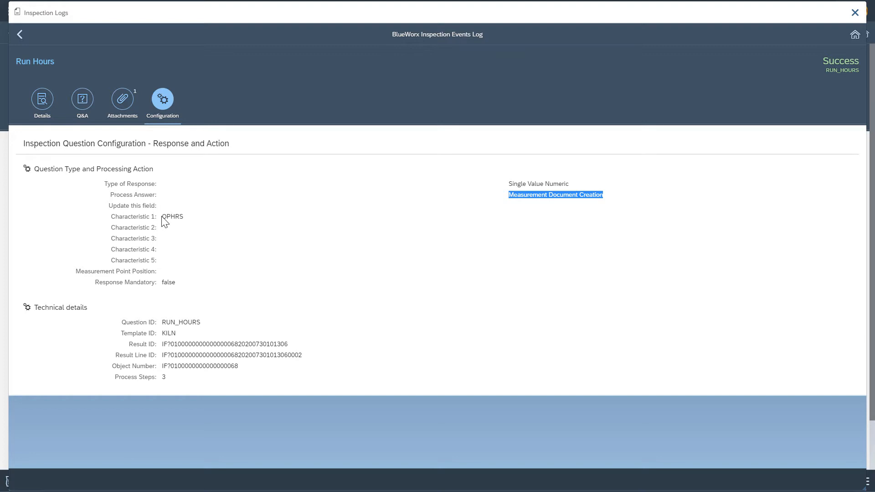
{"action": "left_click_drag", "start_coordinate": [162, 218], "coordinate": [188, 218]}
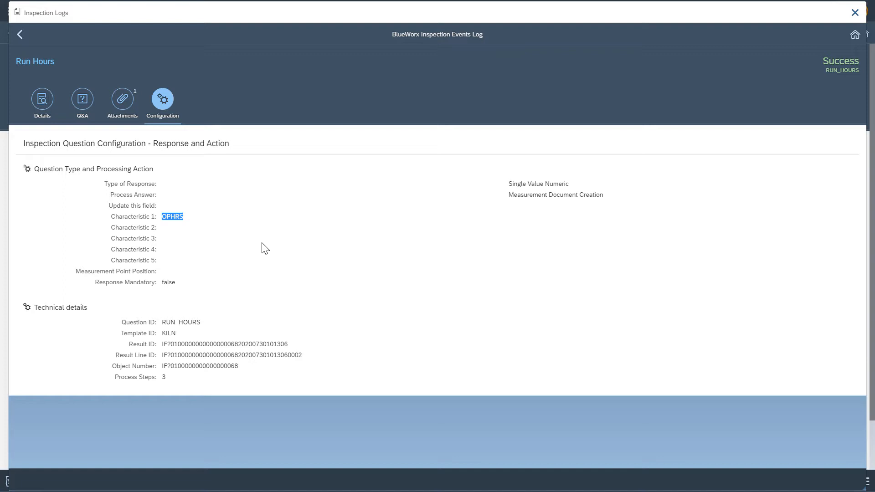
{"action": "left_click", "coordinate": [37, 94]}
{"action": "left_click", "coordinate": [21, 35]}
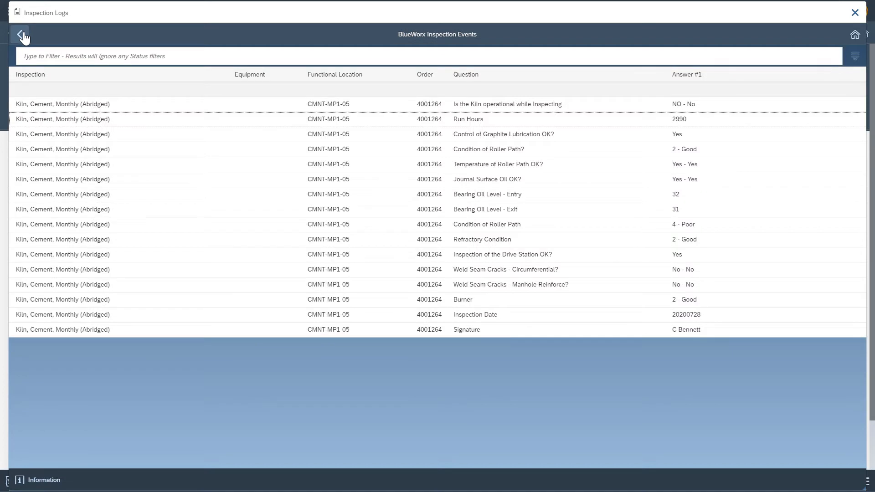
Step: Review the question and answer details of the Condition of Roller Path event answered 4 - Poor, highlight its response notification, and return to the events list
{"action": "left_click", "coordinate": [177, 224]}
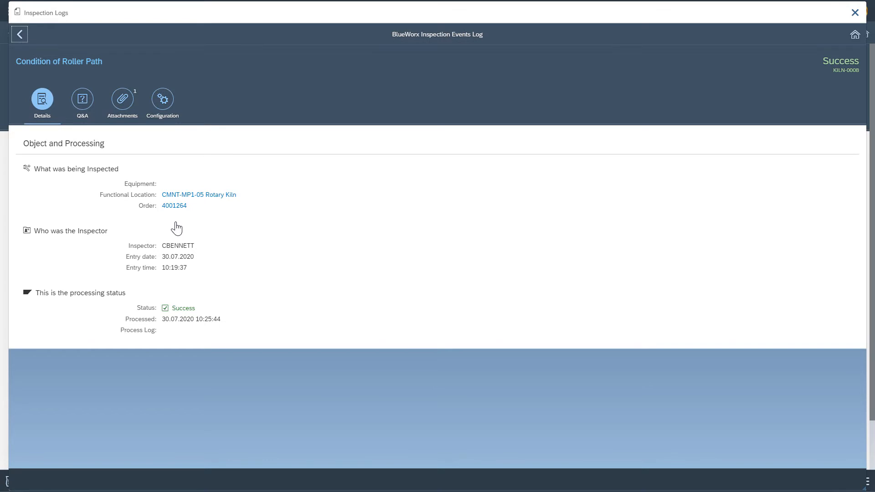
{"action": "left_click", "coordinate": [83, 100]}
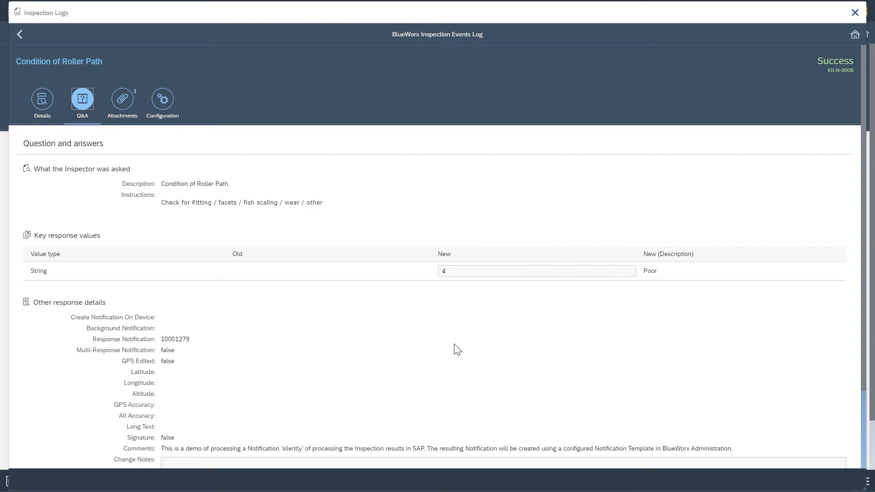
{"action": "scroll", "coordinate": [457, 350], "scroll_direction": "down", "scroll_amount": 3}
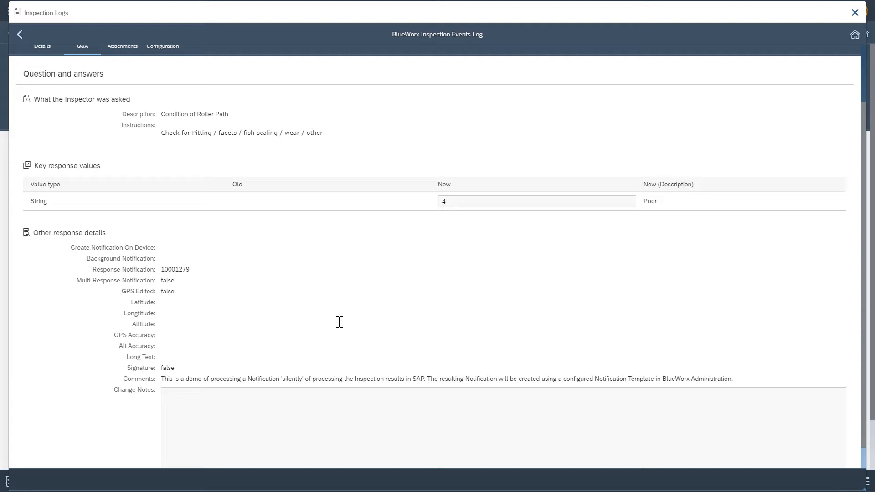
{"action": "scroll", "coordinate": [339, 321], "scroll_direction": "up", "scroll_amount": 3}
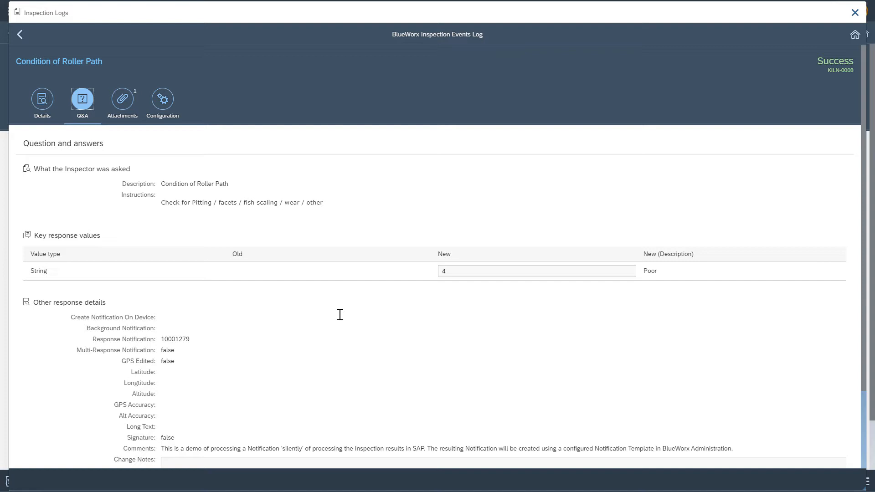
{"action": "left_click_drag", "start_coordinate": [161, 339], "coordinate": [192, 344]}
{"action": "left_click", "coordinate": [20, 34]}
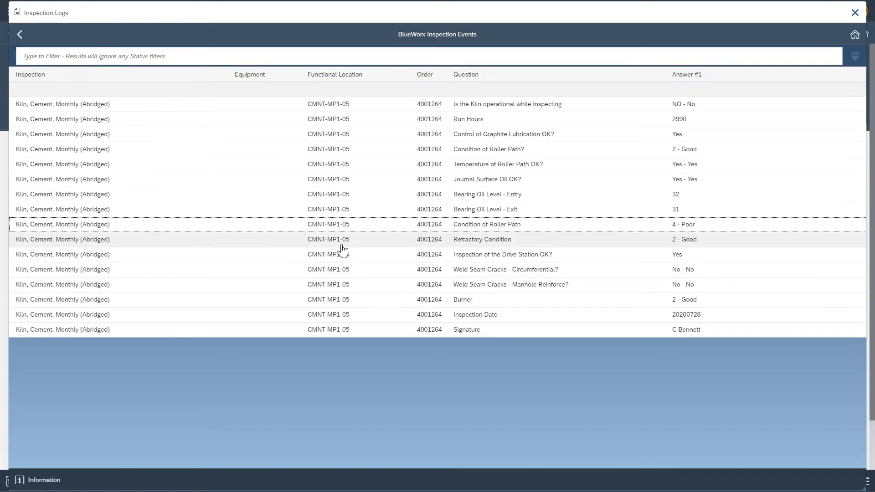
Step: View the BlueWorx - Formerly - Master.JPG attachment of the Refractory Condition event, close the image, and return to the events list
{"action": "left_click", "coordinate": [309, 244]}
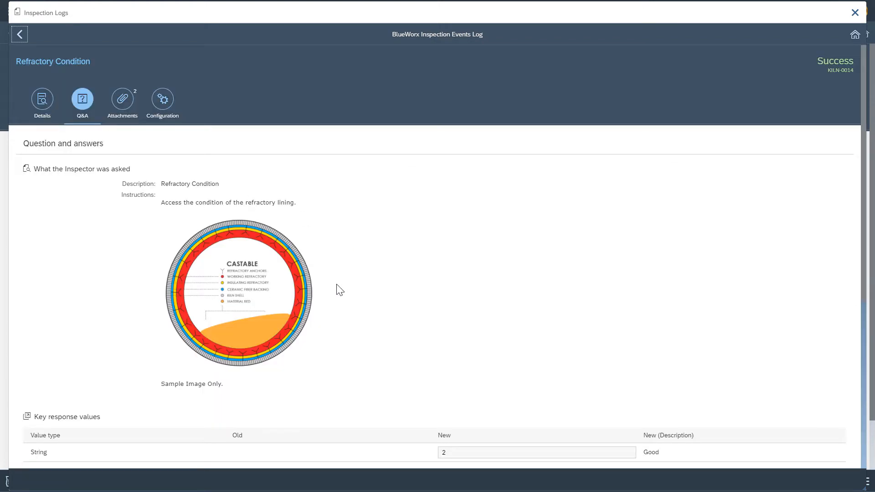
{"action": "left_click", "coordinate": [123, 102]}
{"action": "left_click", "coordinate": [81, 202]}
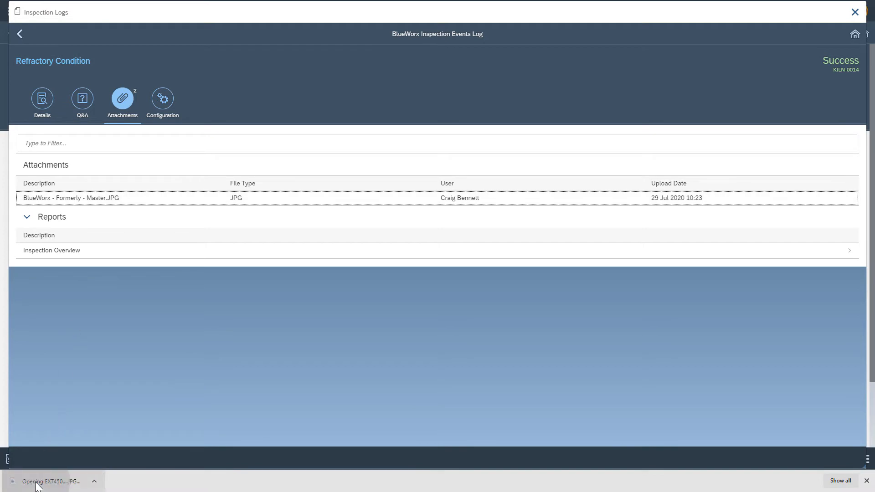
{"action": "left_click", "coordinate": [45, 481]}
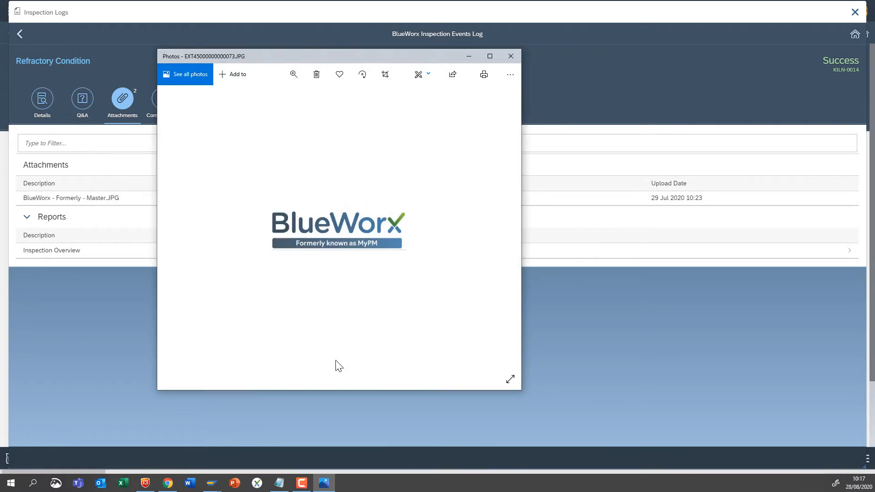
{"action": "left_click", "coordinate": [511, 56]}
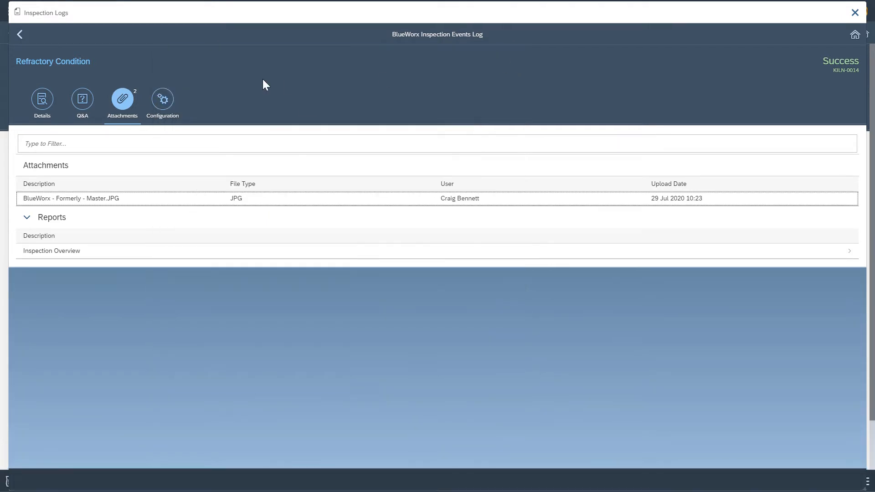
{"action": "left_click", "coordinate": [21, 37]}
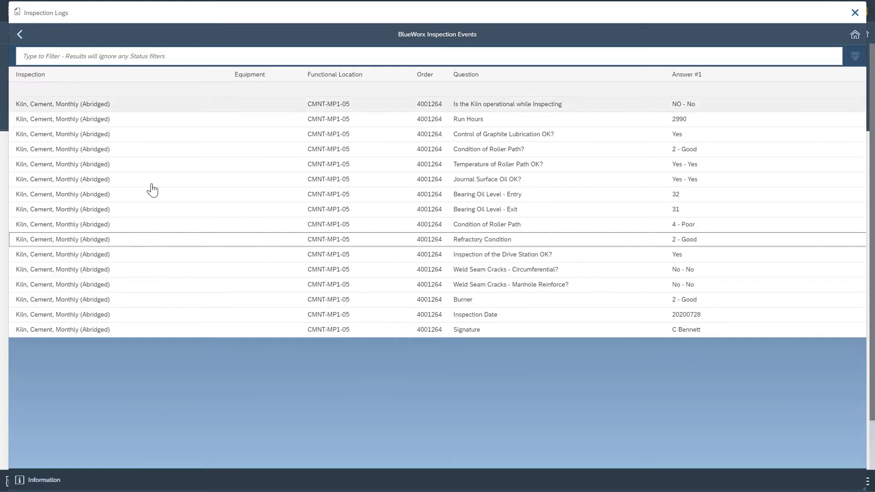
Step: Open the Signature event and examine its question and answer values and the captured signature
{"action": "left_click", "coordinate": [209, 331]}
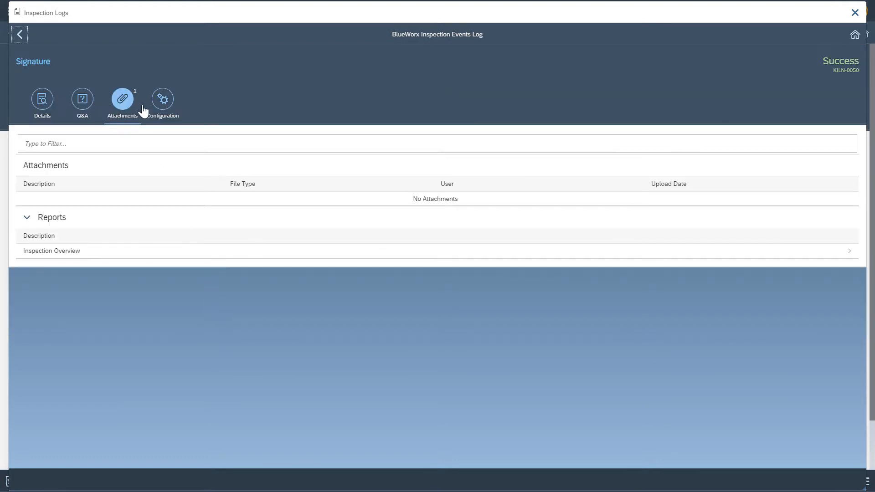
{"action": "left_click", "coordinate": [82, 99]}
{"action": "scroll", "coordinate": [385, 396], "scroll_direction": "down", "scroll_amount": 4}
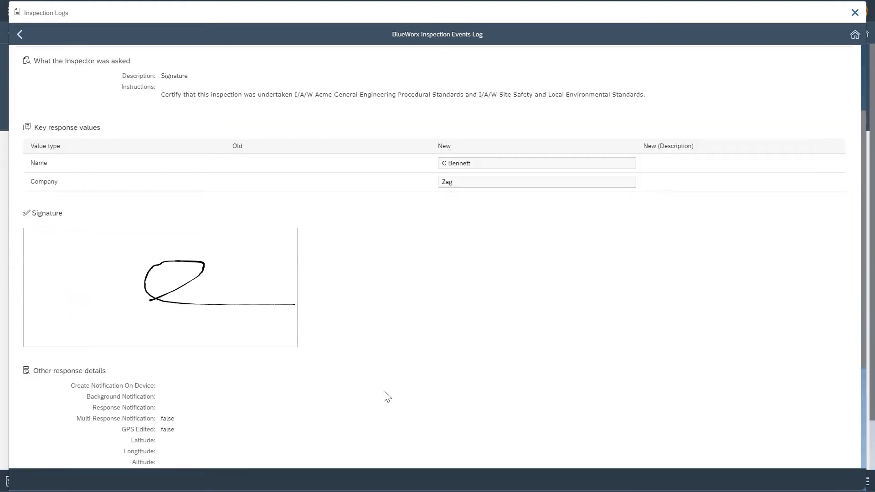
{"action": "scroll", "coordinate": [387, 396], "scroll_direction": "up", "scroll_amount": 4}
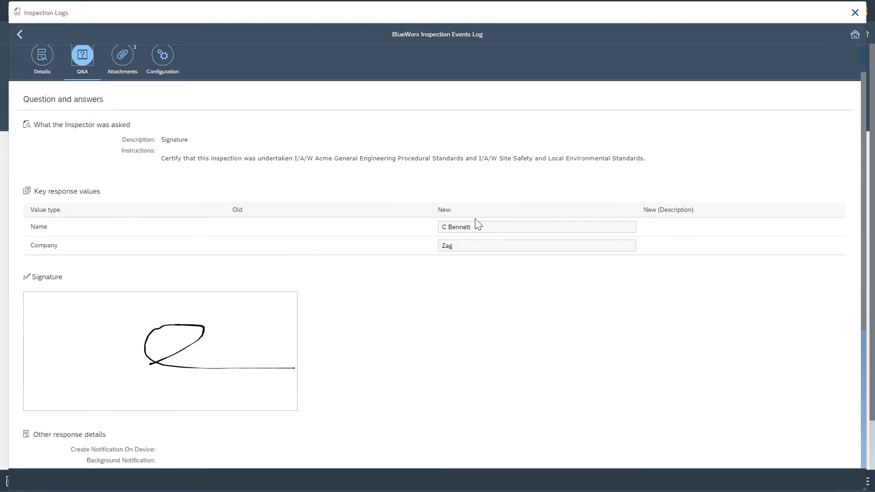
{"action": "scroll", "coordinate": [409, 340], "scroll_direction": "up", "scroll_amount": 1}
Step: Open the Inspection Overview report PDF from the Signature event, read through it, and return to the full-screen events list
{"action": "left_click", "coordinate": [127, 66]}
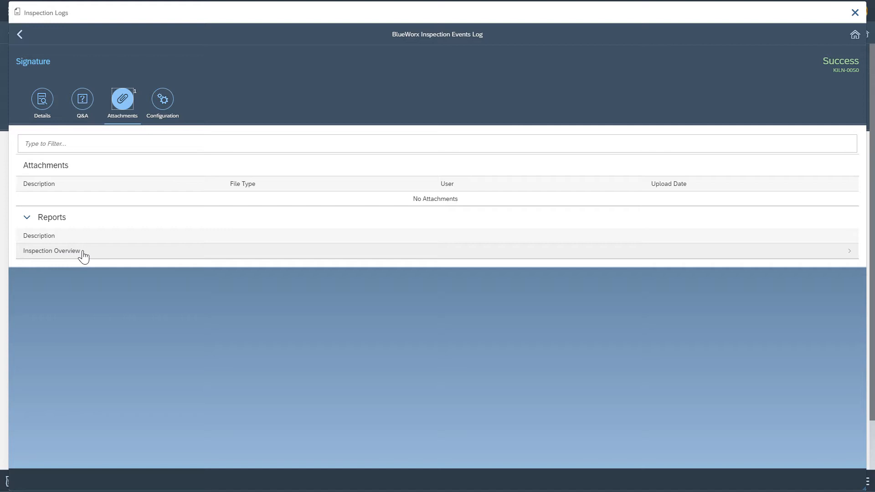
{"action": "left_click", "coordinate": [108, 258]}
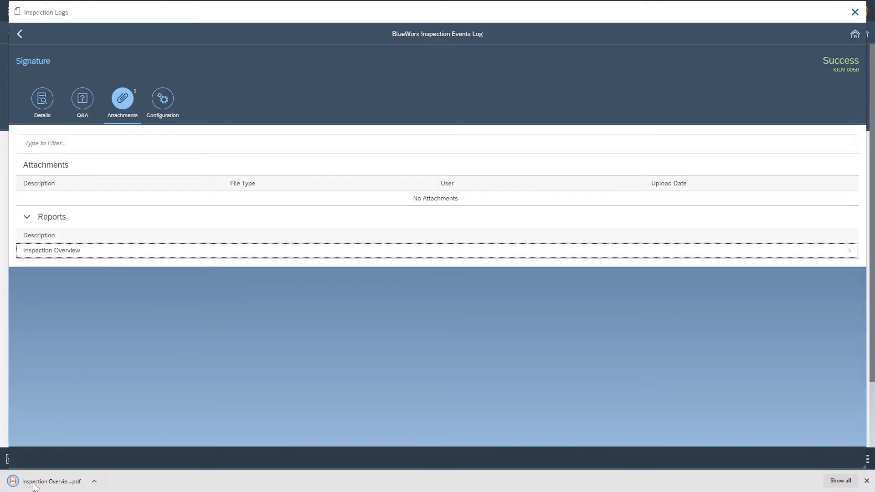
{"action": "left_click", "coordinate": [32, 486]}
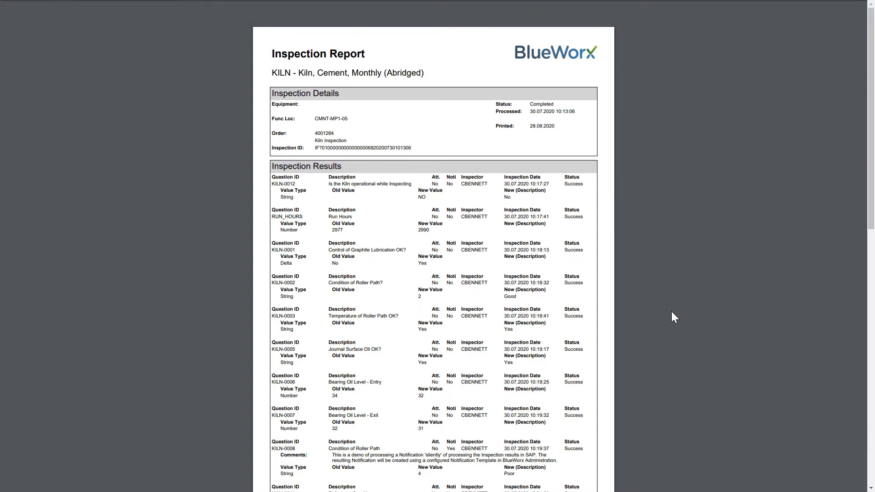
{"action": "scroll", "coordinate": [486, 313], "scroll_direction": "down", "scroll_amount": 4}
{"action": "scroll", "coordinate": [485, 312], "scroll_direction": "down", "scroll_amount": 7}
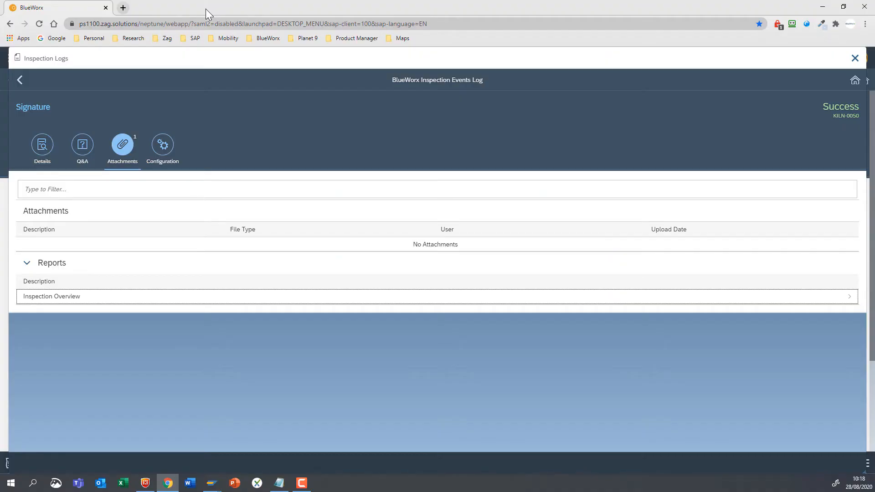
{"action": "key", "text": "F11"}
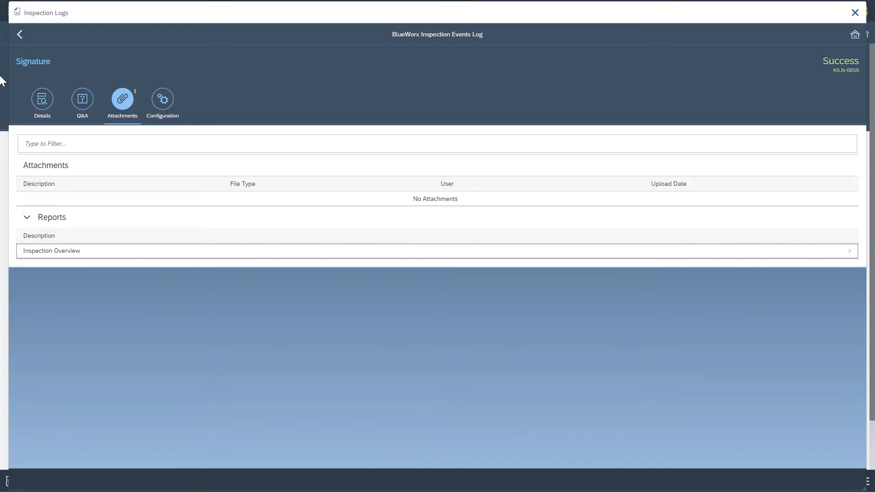
{"action": "left_click", "coordinate": [20, 35]}
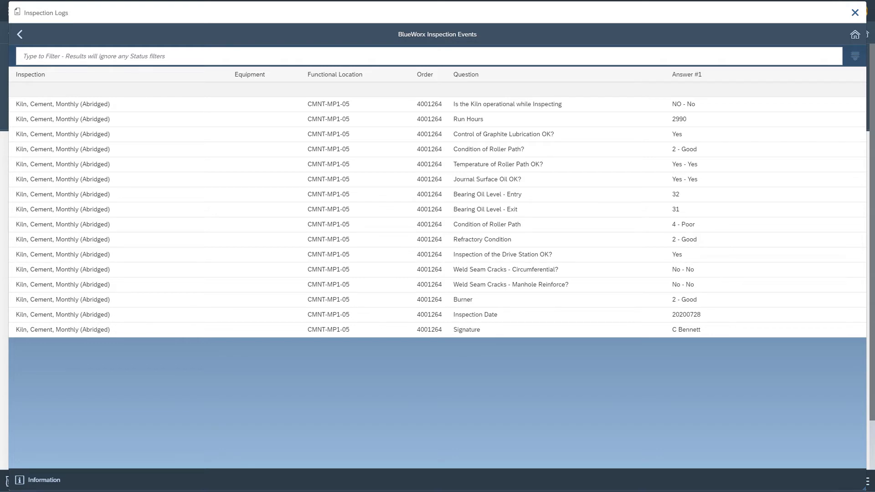
Step: Switch to SAP and list the measurement documents for the Rotary Kiln's Operating Hours measuring point 275
{"action": "key", "text": "alt+Tab"}
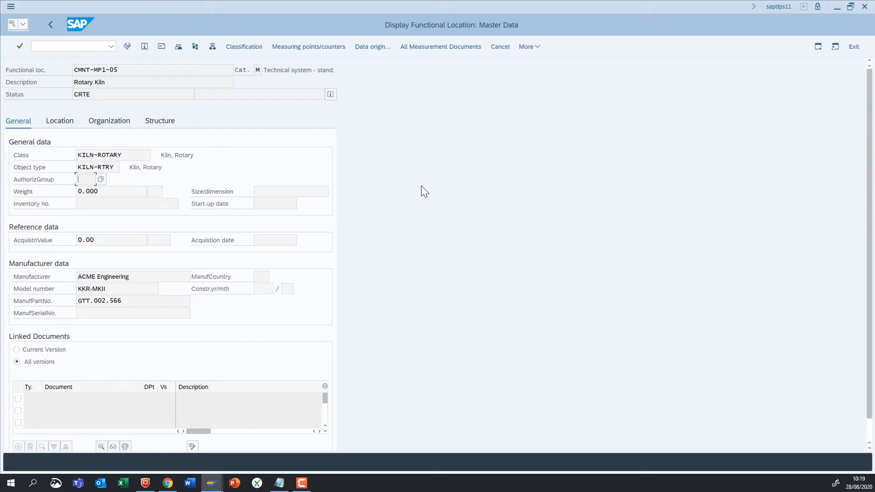
{"action": "left_click", "coordinate": [302, 48]}
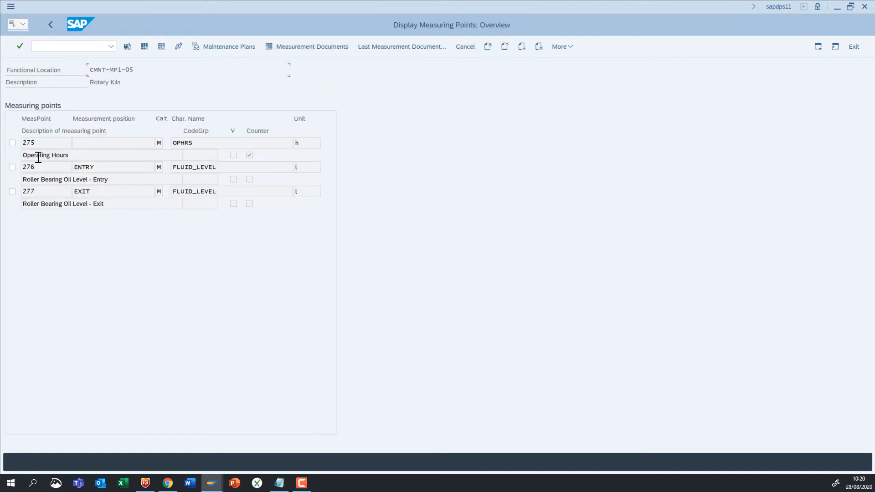
{"action": "left_click", "coordinate": [12, 143]}
{"action": "left_click", "coordinate": [304, 46]}
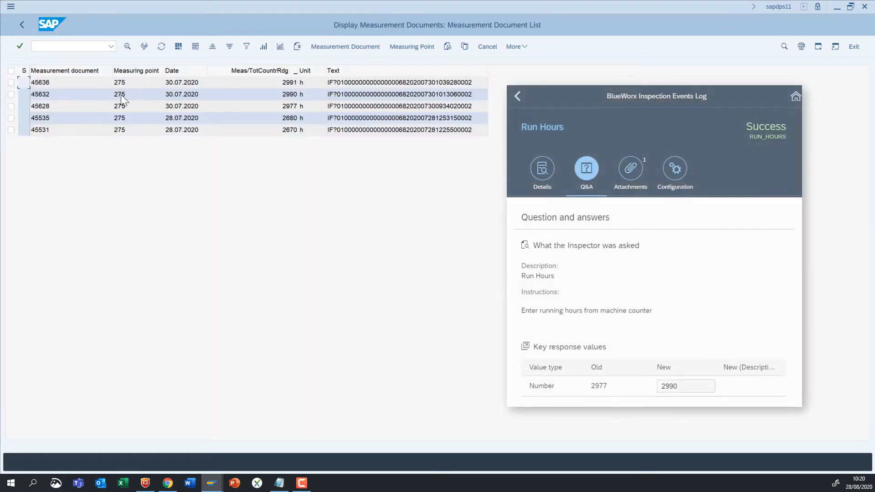
Step: View the general data of measurement document 45632, and return to the measuring points overview
{"action": "double_click", "coordinate": [48, 95]}
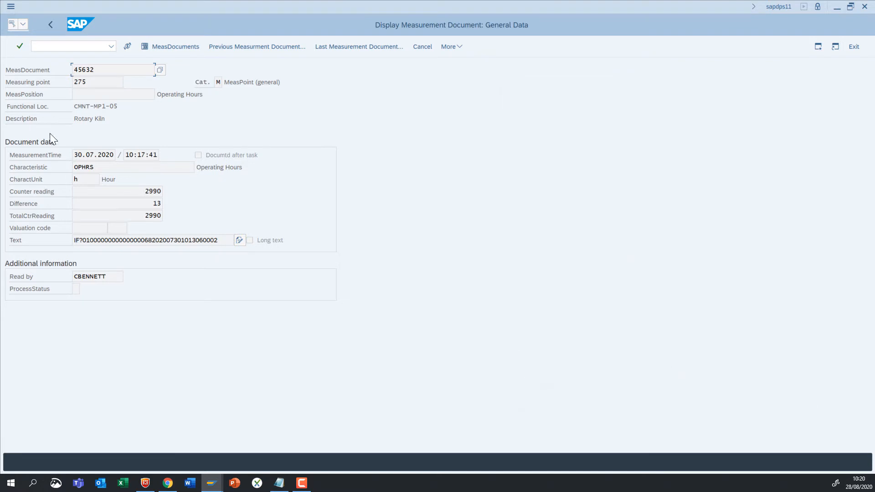
{"action": "left_click", "coordinate": [50, 25]}
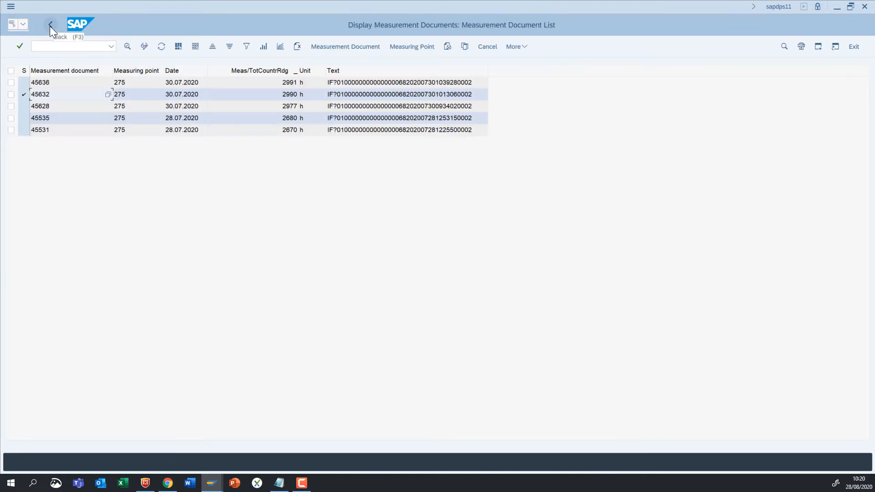
{"action": "left_click", "coordinate": [50, 25]}
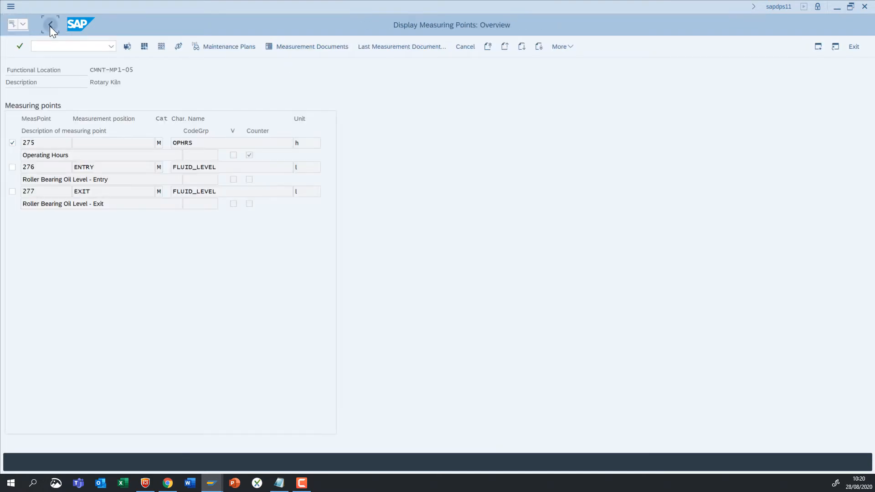
Step: Return to the Rotary Kiln's master data and display notification 10001279 for functional location CMNT-MP1-05
{"action": "left_click", "coordinate": [50, 25]}
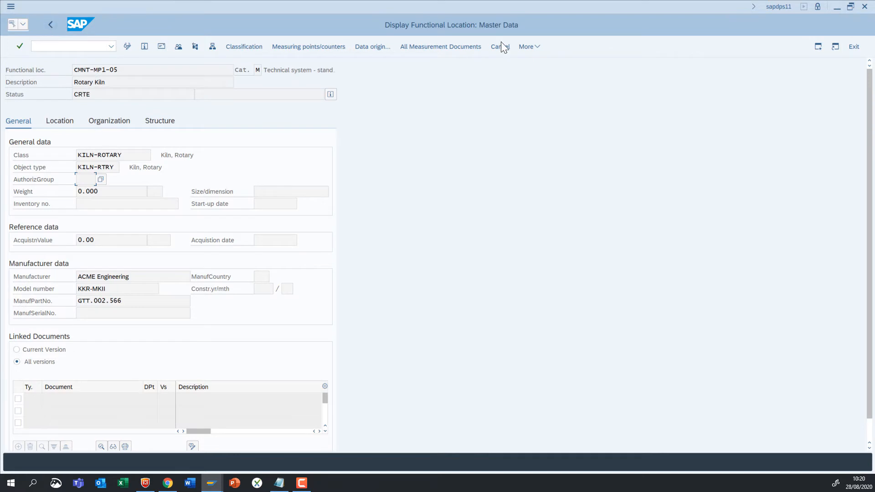
{"action": "left_click", "coordinate": [526, 48]}
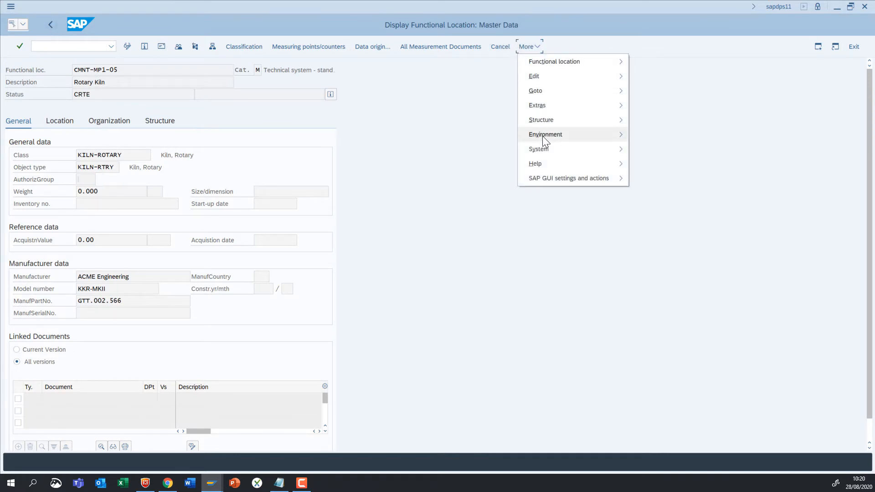
{"action": "mouse_move", "coordinate": [545, 138]}
{"action": "left_click", "coordinate": [656, 151]}
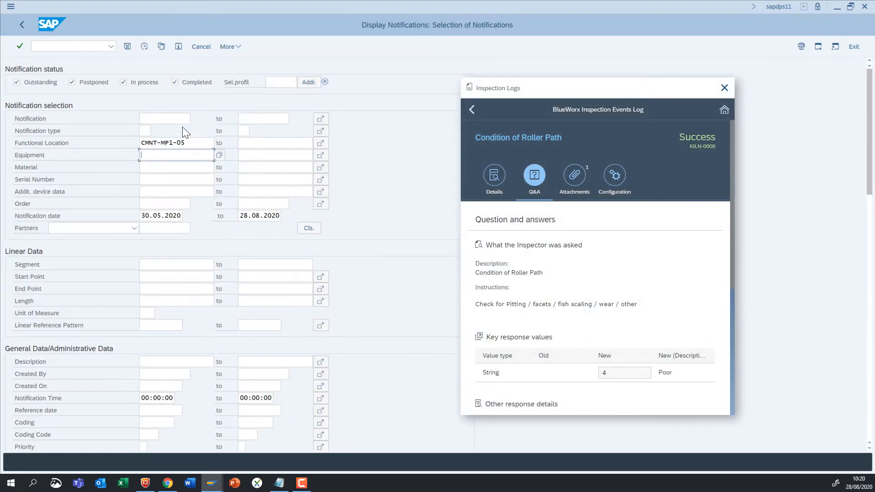
{"action": "type", "text": "10001279"}
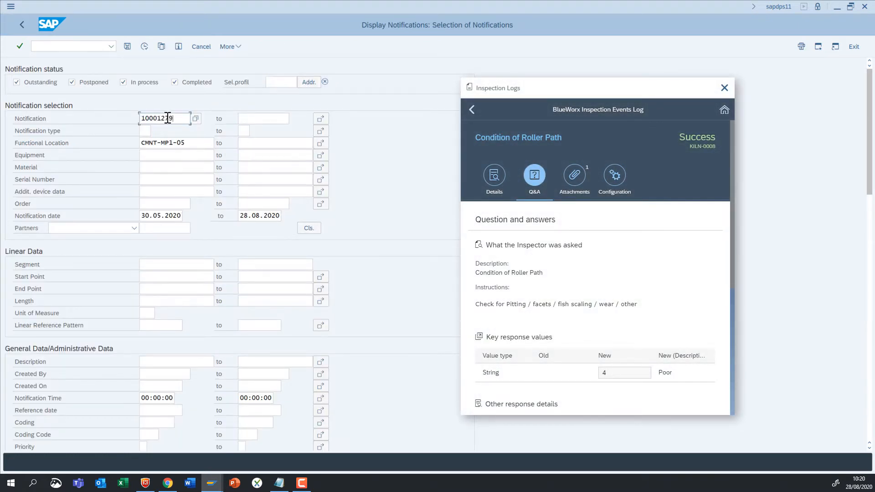
{"action": "left_click", "coordinate": [144, 47]}
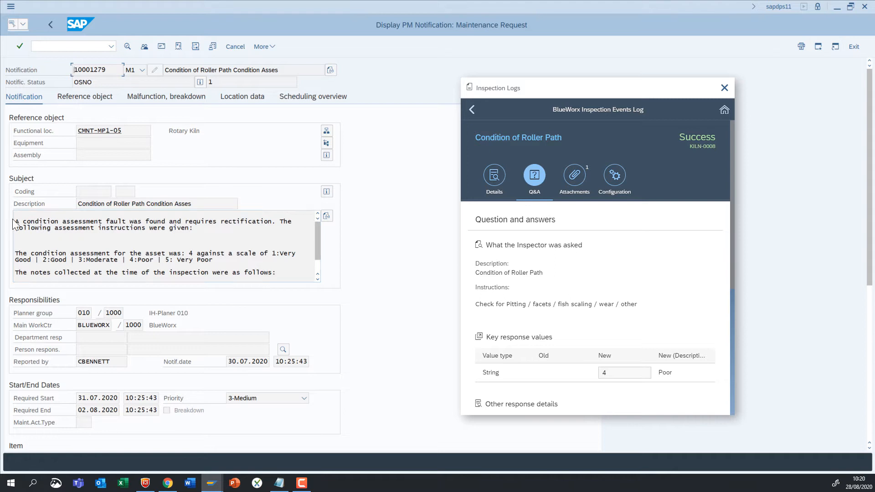
Step: Read the notification's long text, covering the condition assessment rating and the notes collected during the inspection
{"action": "left_click_drag", "start_coordinate": [17, 221], "coordinate": [318, 247]}
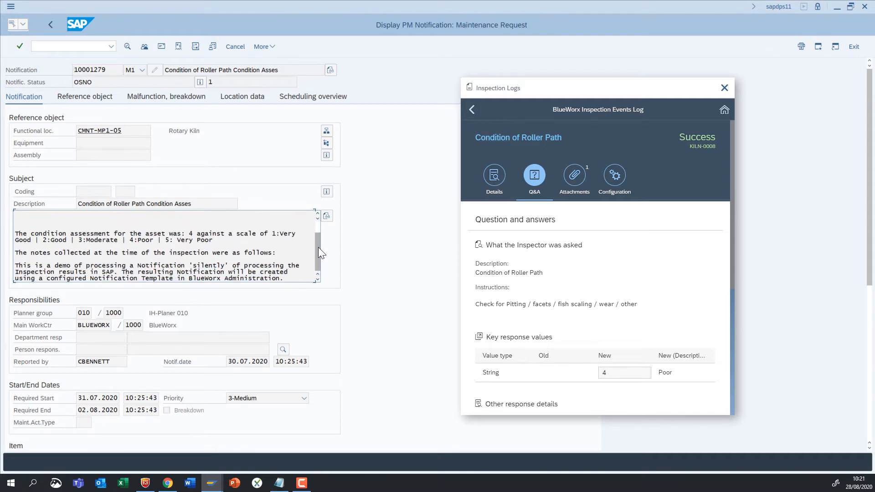
{"action": "double_click", "coordinate": [190, 234]}
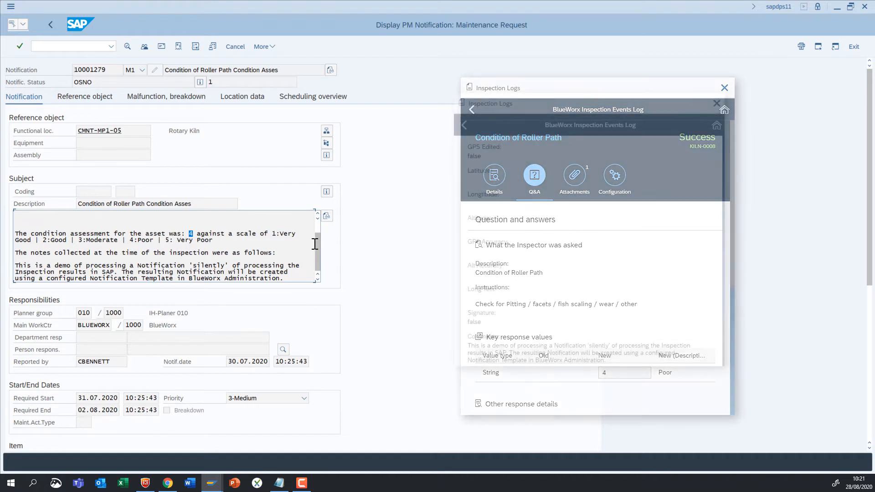
{"action": "left_click_drag", "start_coordinate": [15, 265], "coordinate": [292, 278]}
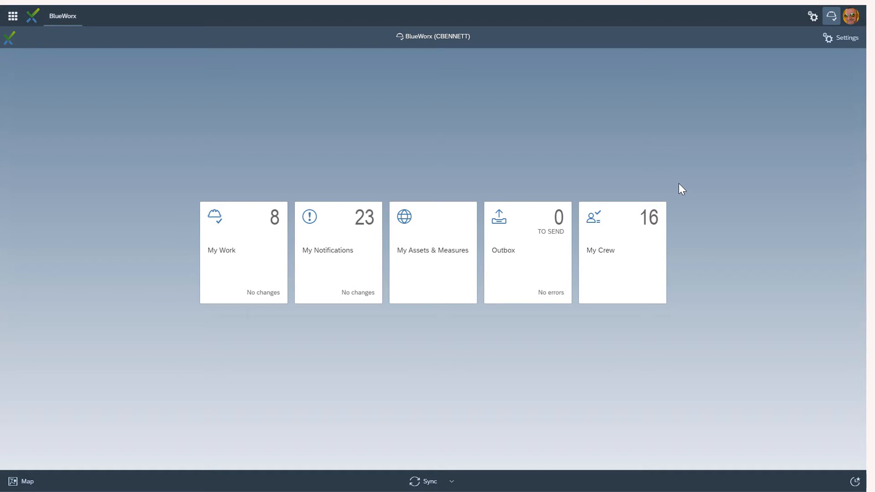
Step: Switch to the BlueWorx Administration Console, filter the inspection templates by "kiln" and open Kiln, Cement, Monthly (Abridged)
{"action": "left_click", "coordinate": [812, 17]}
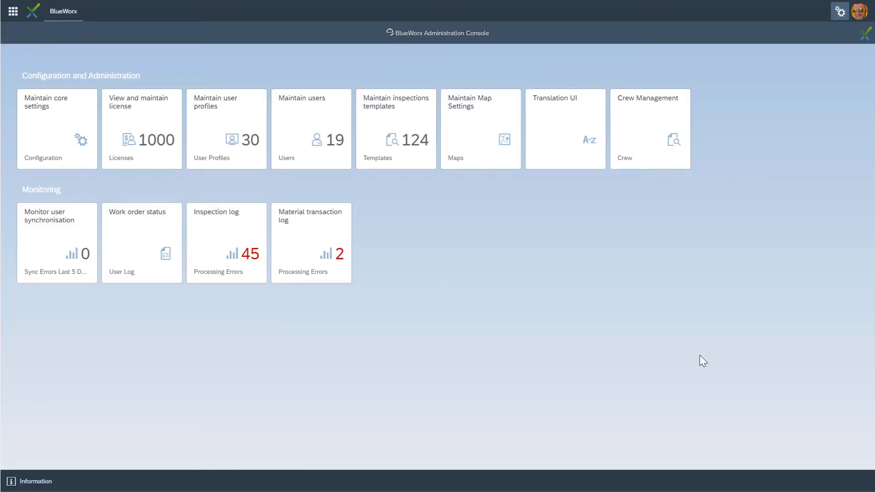
{"action": "left_click", "coordinate": [388, 117]}
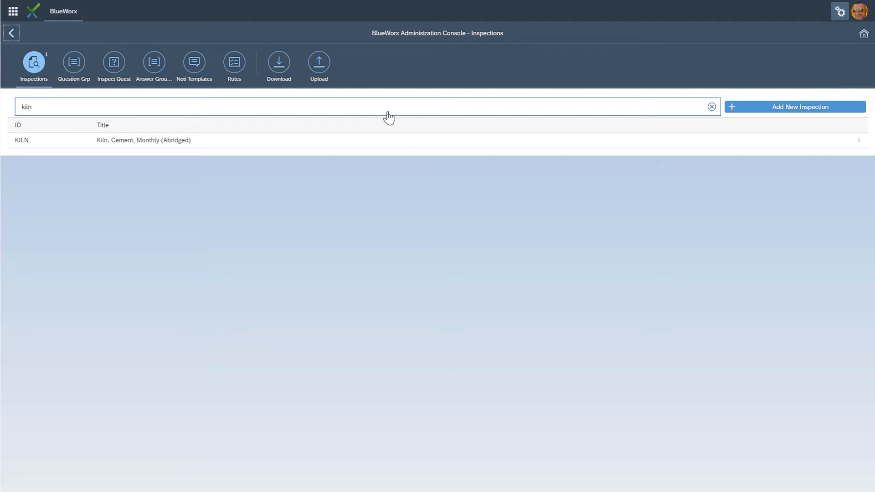
{"action": "left_click", "coordinate": [128, 145]}
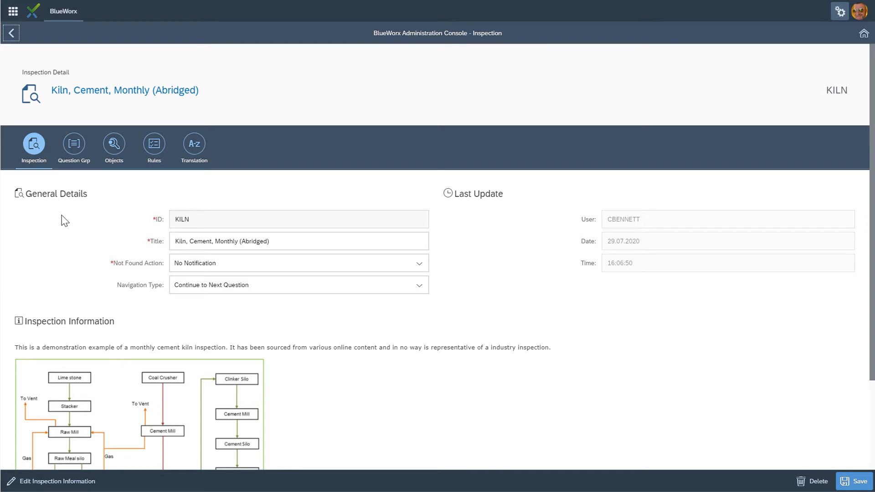
Step: Examine the inspection's title and the available options for Not Found Action and Navigation Type
{"action": "left_click_drag", "start_coordinate": [271, 242], "coordinate": [156, 243]}
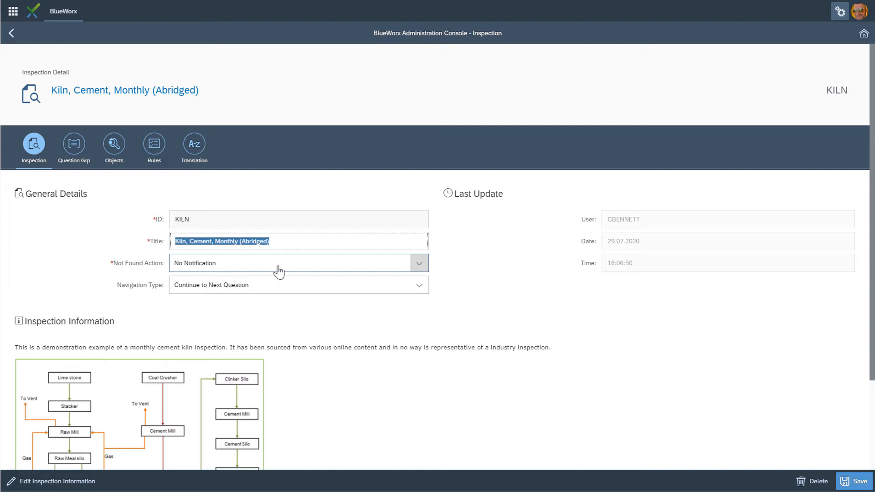
{"action": "left_click", "coordinate": [420, 266]}
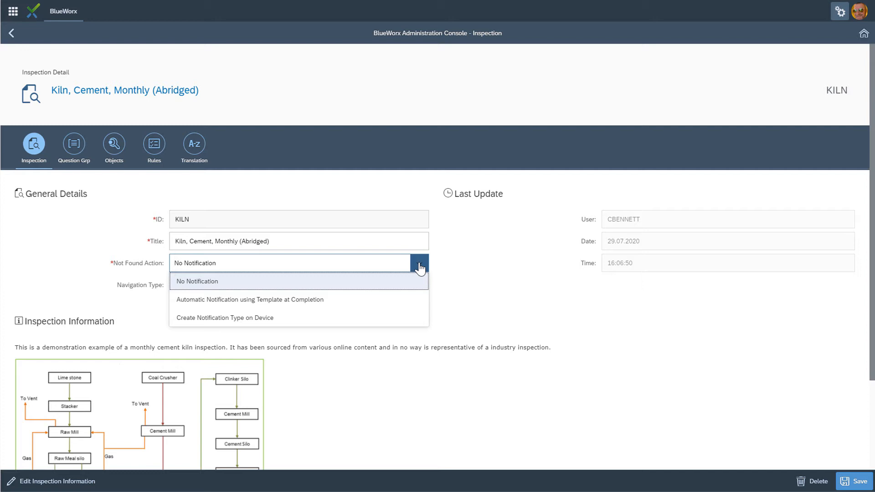
{"action": "left_click", "coordinate": [419, 265]}
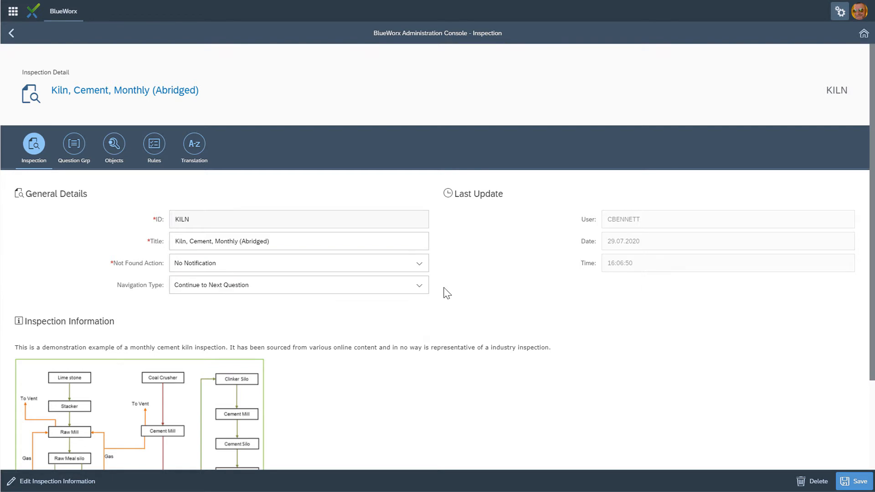
{"action": "left_click", "coordinate": [420, 287]}
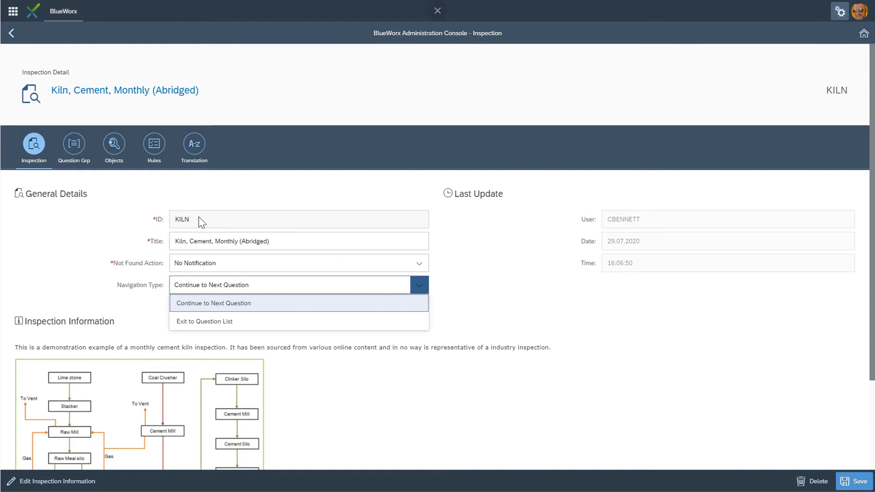
Step: View the inspection information in the HTML editor, and close the editor without saving
{"action": "scroll", "coordinate": [346, 392], "scroll_direction": "down", "scroll_amount": 3}
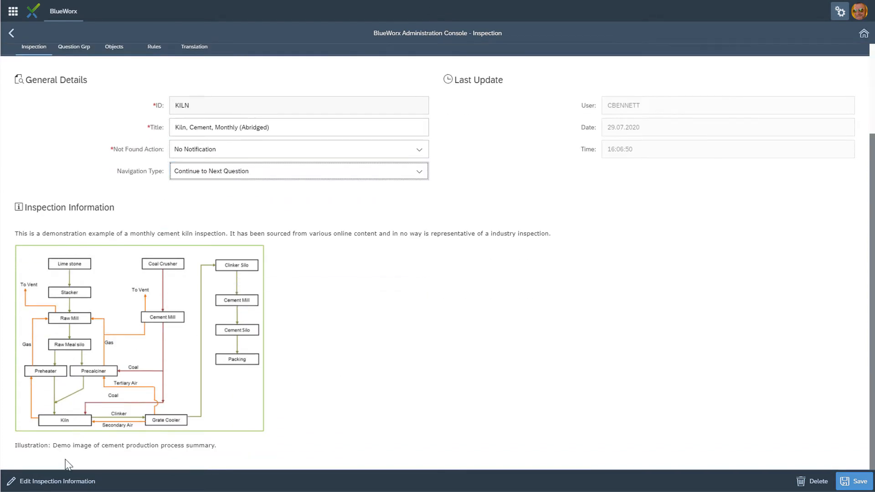
{"action": "left_click", "coordinate": [52, 482]}
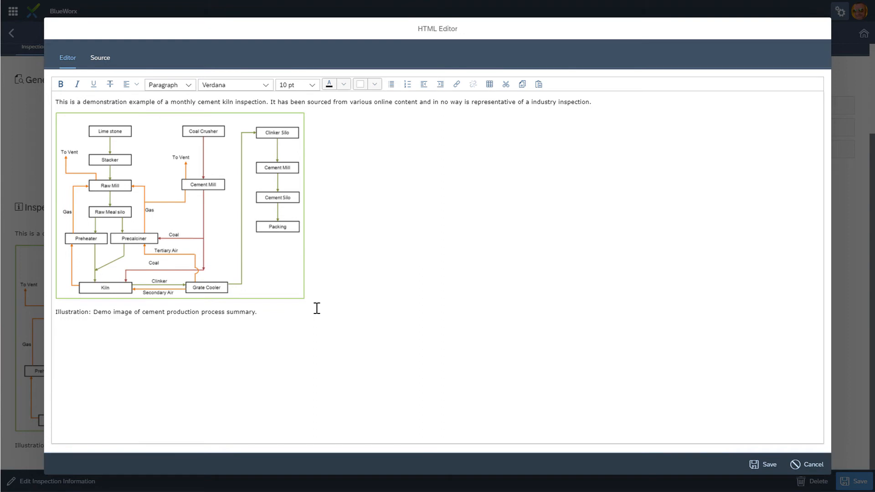
{"action": "left_click", "coordinate": [805, 465]}
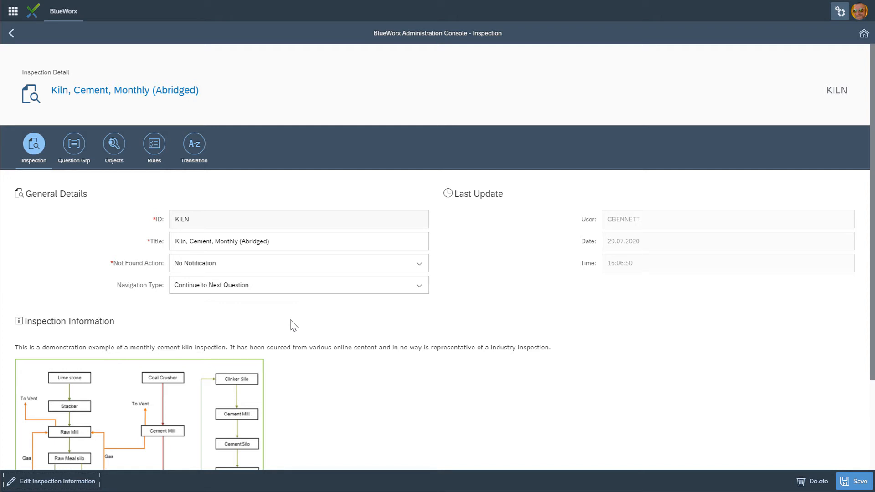
Step: Review the inspection's question groups, view the questions in the Operating group, and return to the group list
{"action": "left_click", "coordinate": [73, 144]}
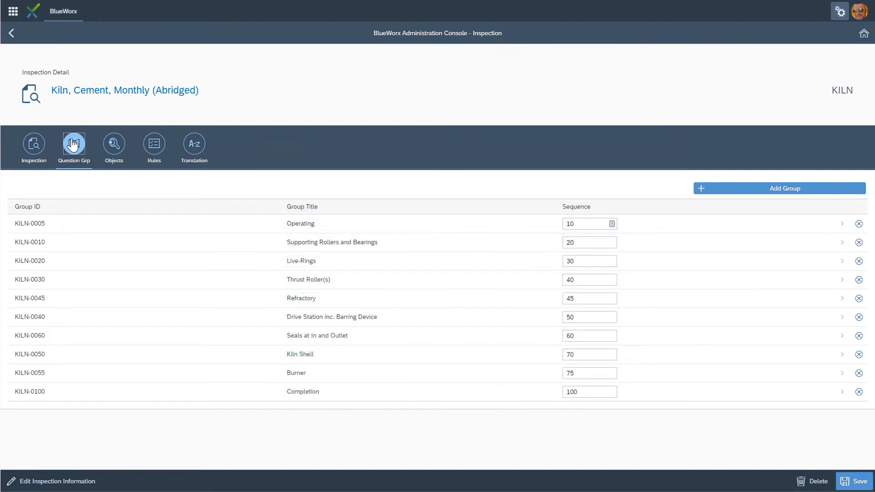
{"action": "left_click", "coordinate": [64, 227]}
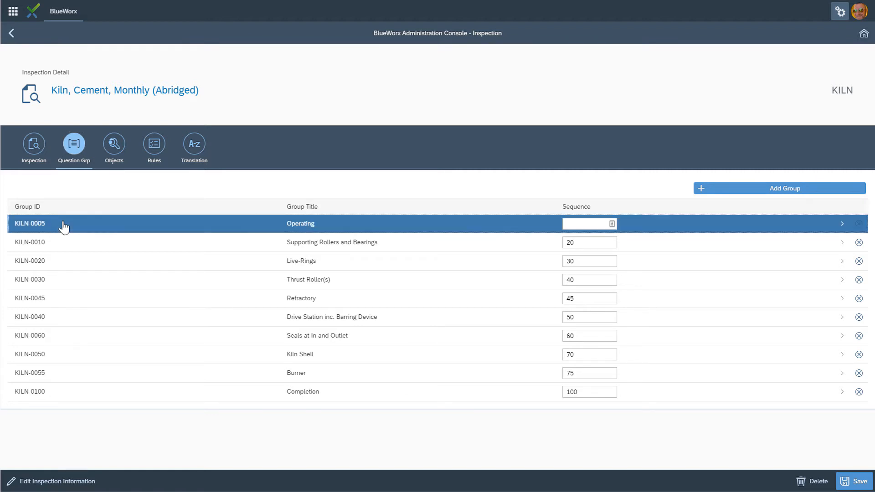
{"action": "left_click", "coordinate": [73, 146]}
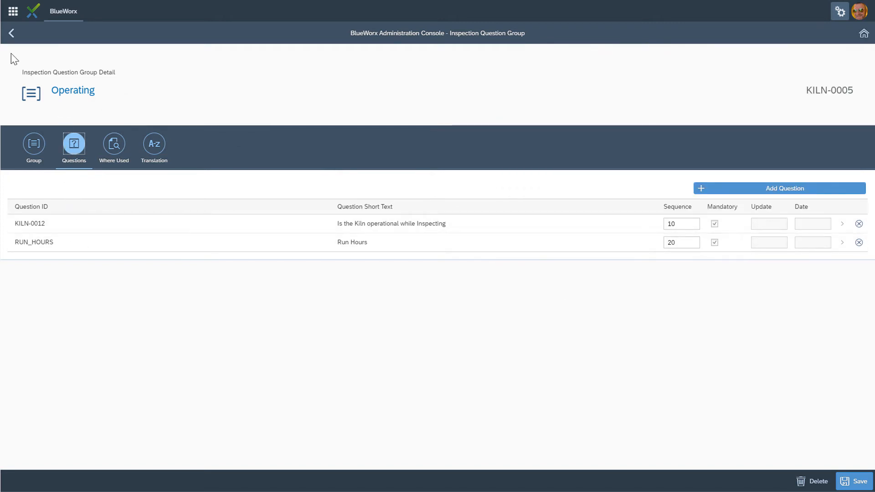
{"action": "left_click", "coordinate": [11, 34]}
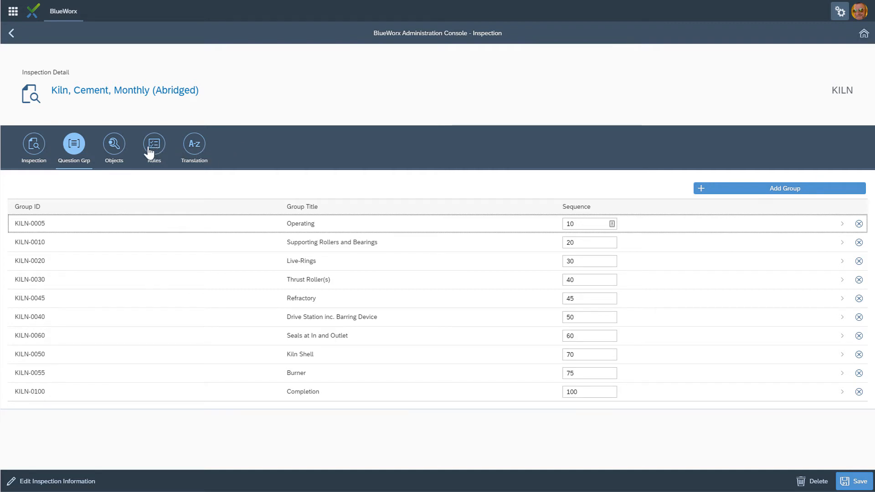
Step: Examine the inspection's object assignments, from object type and technical object type through characteristic, order type and standard text
{"action": "left_click", "coordinate": [114, 144]}
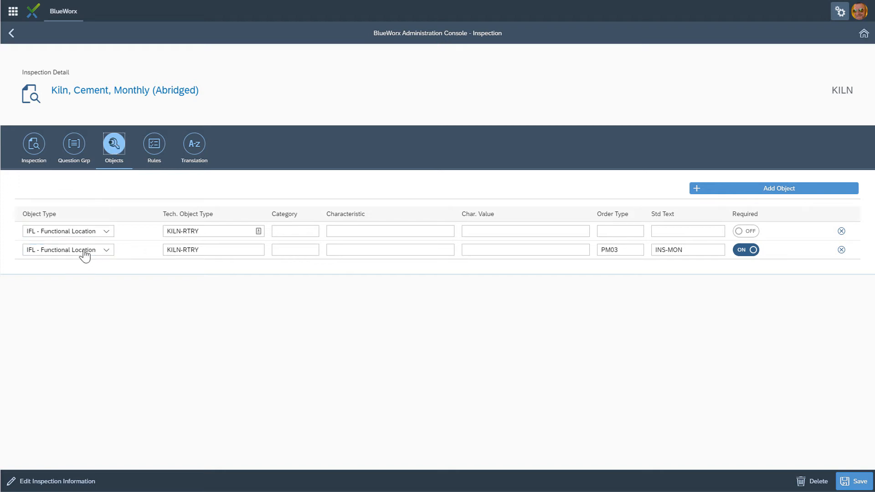
{"action": "left_click", "coordinate": [105, 231]}
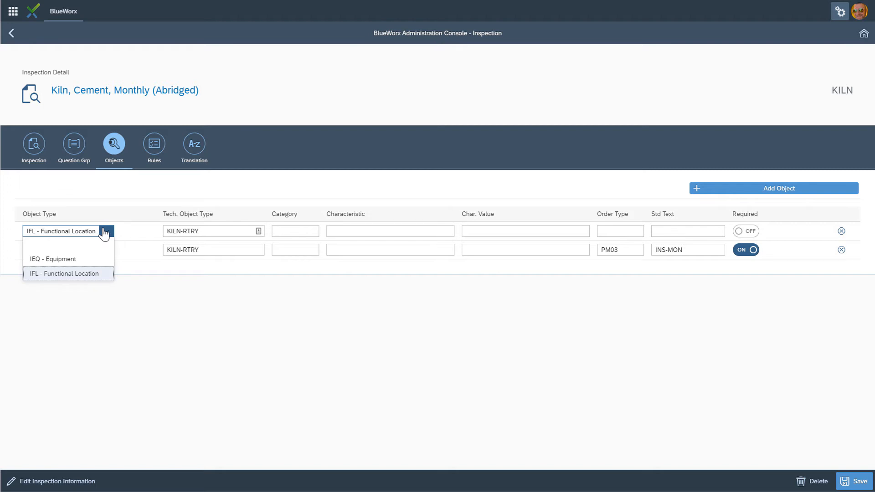
{"action": "left_click", "coordinate": [226, 231]}
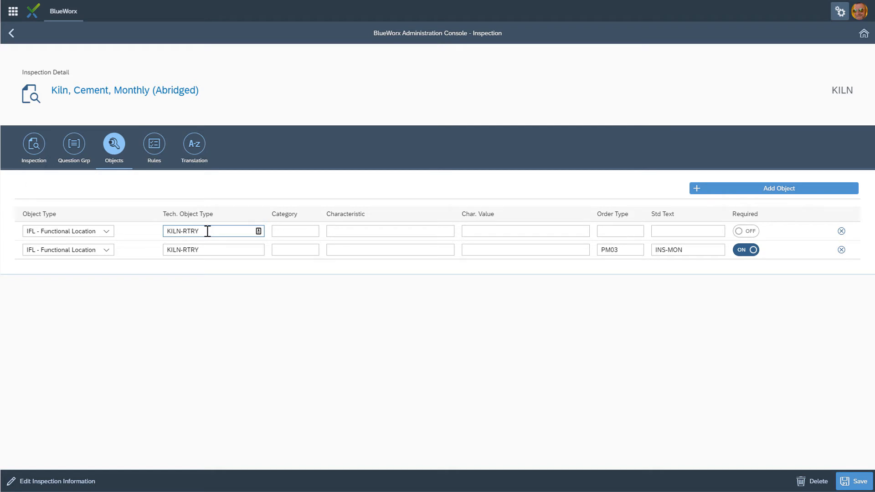
{"action": "left_click", "coordinate": [283, 232]}
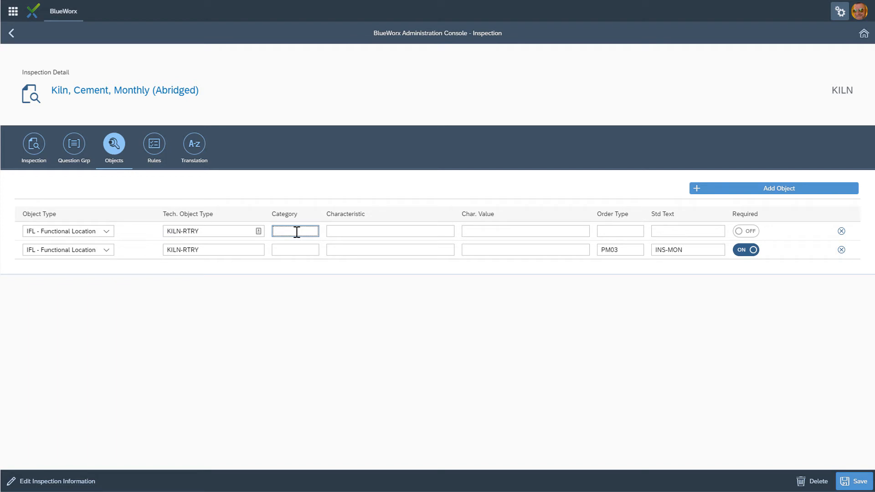
{"action": "left_click", "coordinate": [340, 231]}
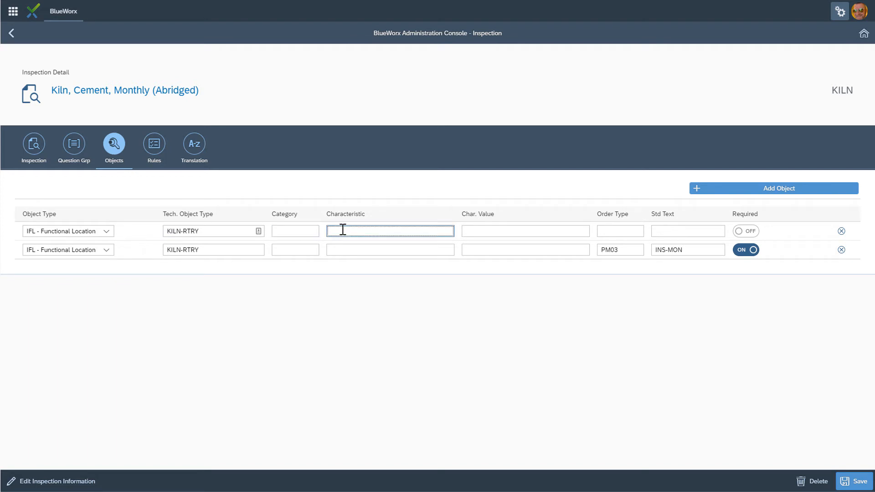
{"action": "left_click", "coordinate": [466, 230]}
{"action": "left_click", "coordinate": [608, 230]}
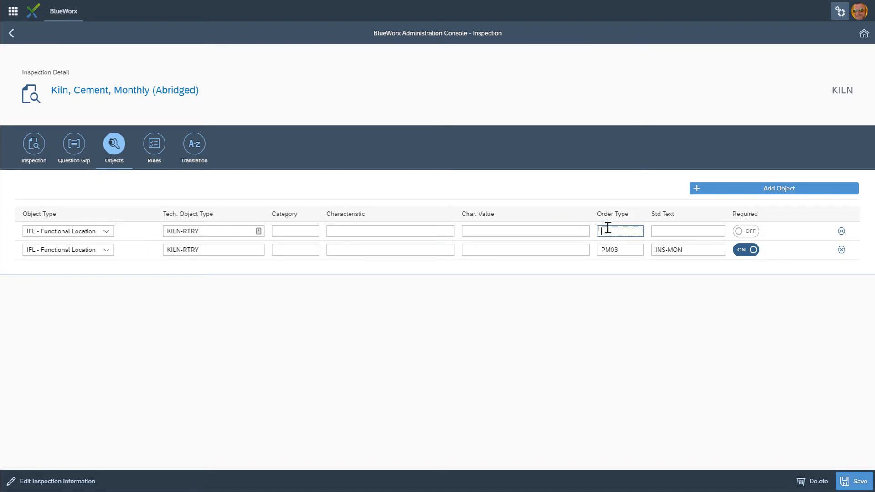
{"action": "left_click", "coordinate": [657, 231]}
Step: Review the inspection's assigned rules, and examine its translated titles and the German inspection information
{"action": "left_click", "coordinate": [154, 145]}
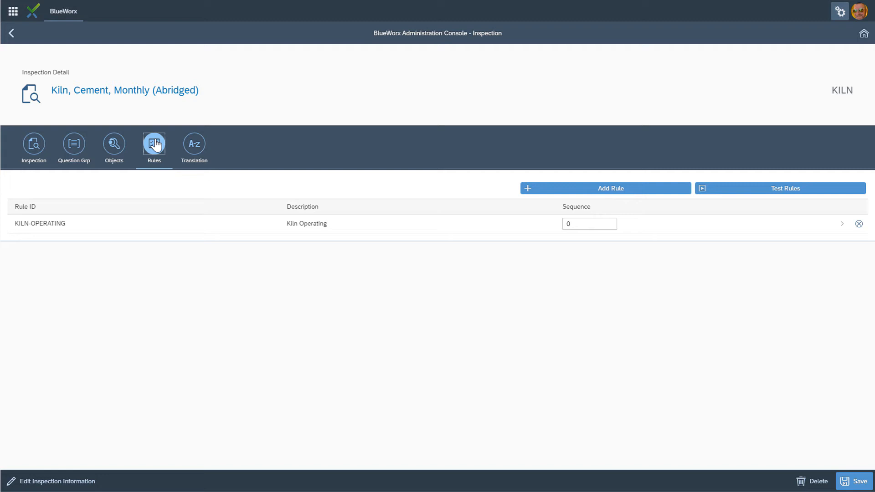
{"action": "left_click", "coordinate": [197, 147]}
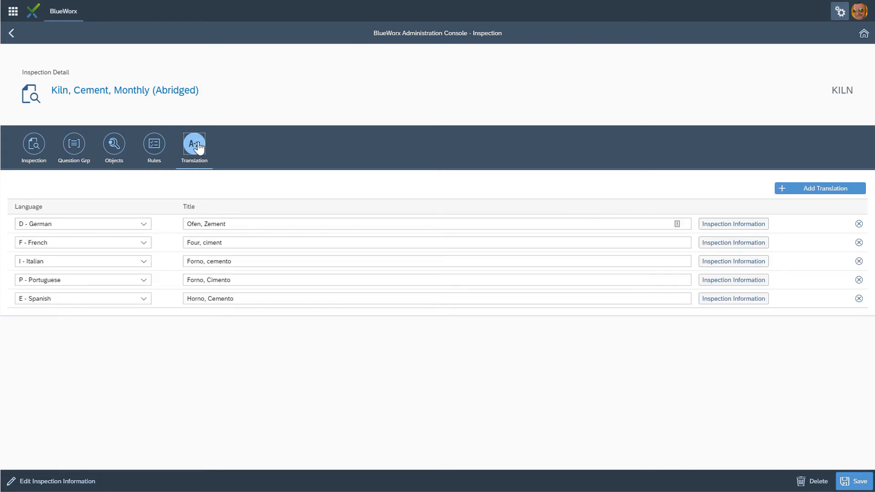
{"action": "left_click", "coordinate": [213, 262]}
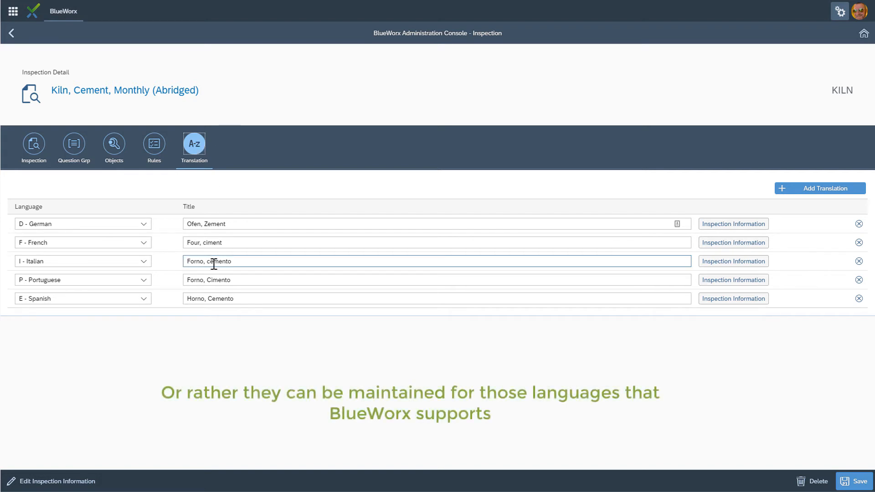
{"action": "left_click", "coordinate": [729, 228]}
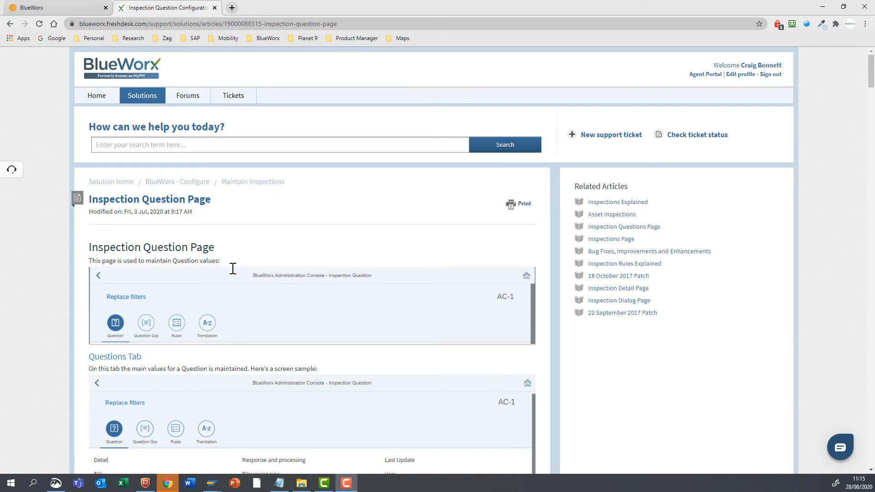
Step: Read through the Inspection Question Page help article on maintaining question values
{"action": "scroll", "coordinate": [232, 269], "scroll_direction": "down", "scroll_amount": 10}
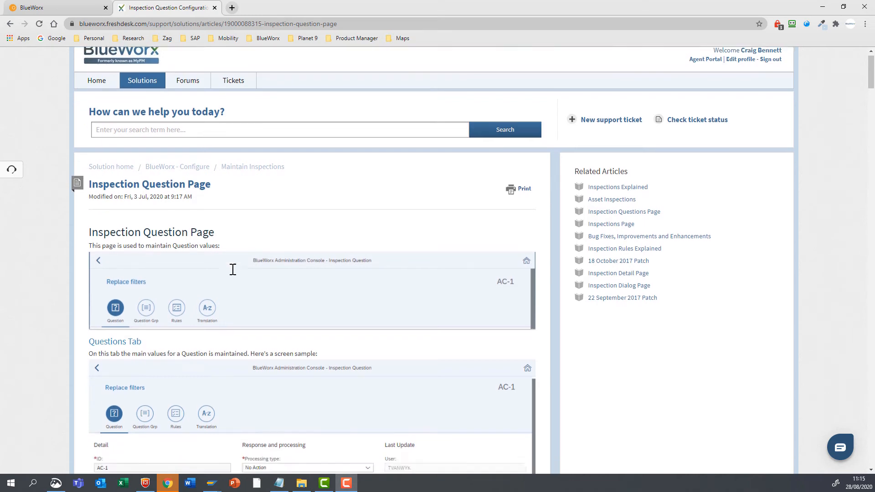
{"action": "scroll", "coordinate": [232, 274], "scroll_direction": "down", "scroll_amount": 6}
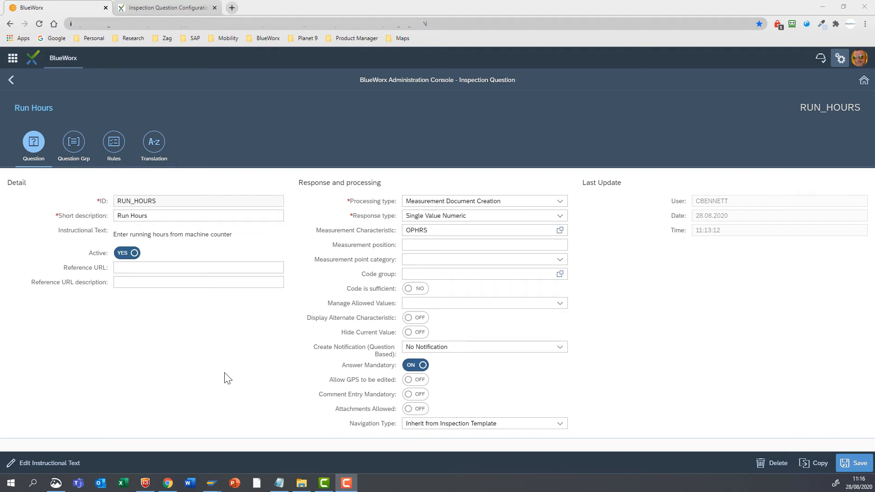
Step: Review the Run Hours question's short description and open its instructional text for editing, cancelling without changes
{"action": "left_click", "coordinate": [159, 215]}
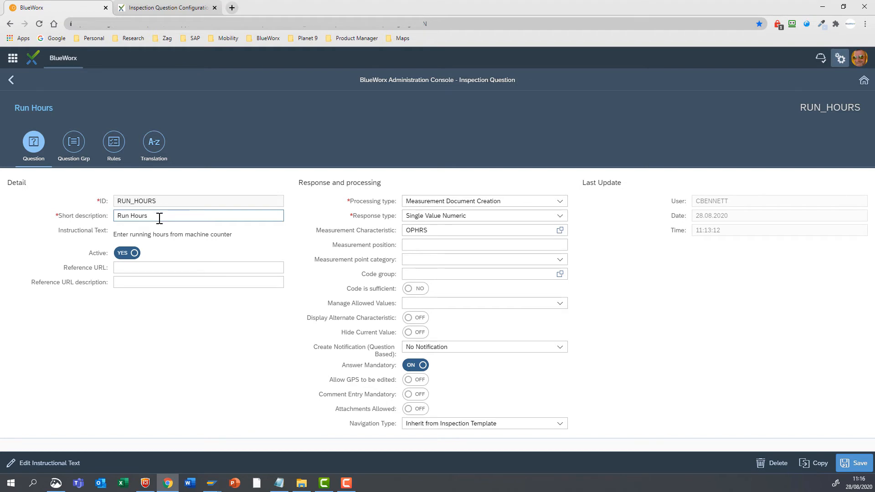
{"action": "left_click", "coordinate": [138, 234]}
{"action": "left_click", "coordinate": [54, 465]}
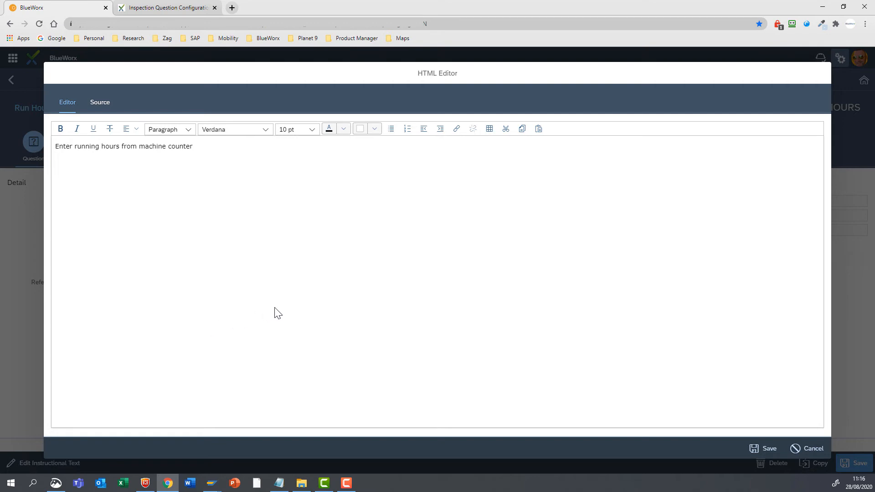
{"action": "left_click", "coordinate": [808, 451]}
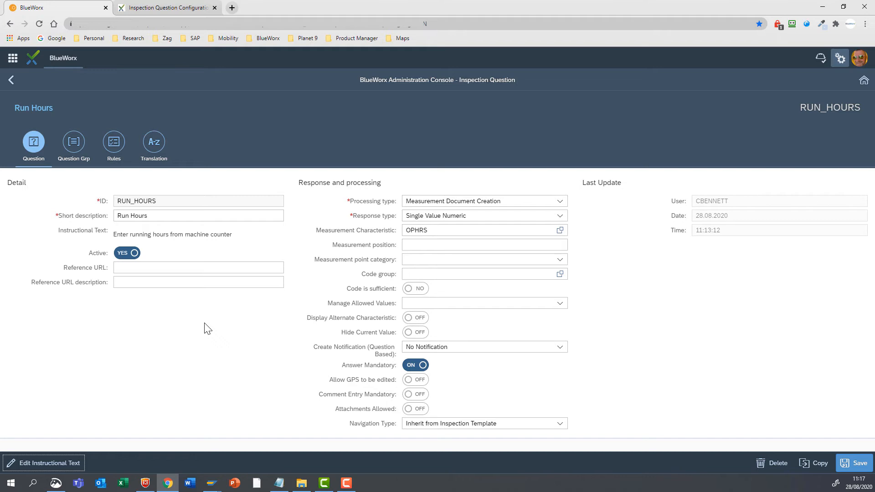
Step: Review the Run Hours question's processing type, response type and navigation type options, along with its measurement characteristic and measurement position
{"action": "left_click", "coordinate": [598, 215]}
{"action": "left_click", "coordinate": [560, 201]}
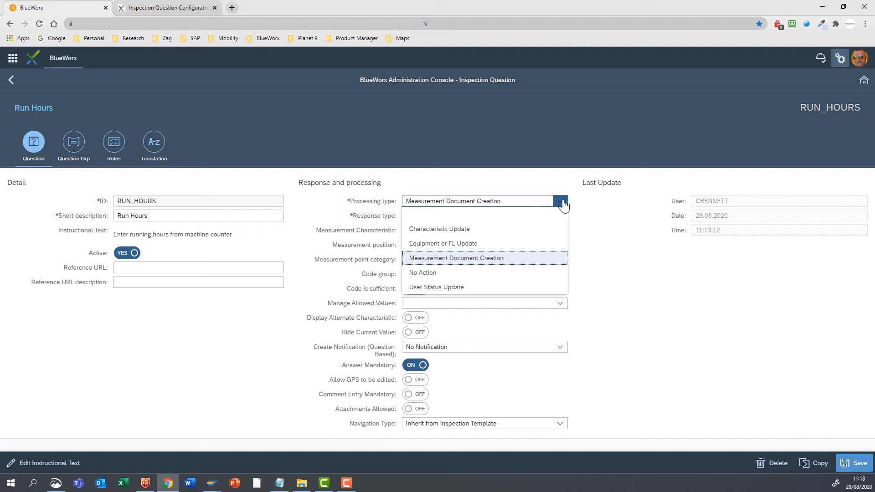
{"action": "left_click", "coordinate": [600, 230]}
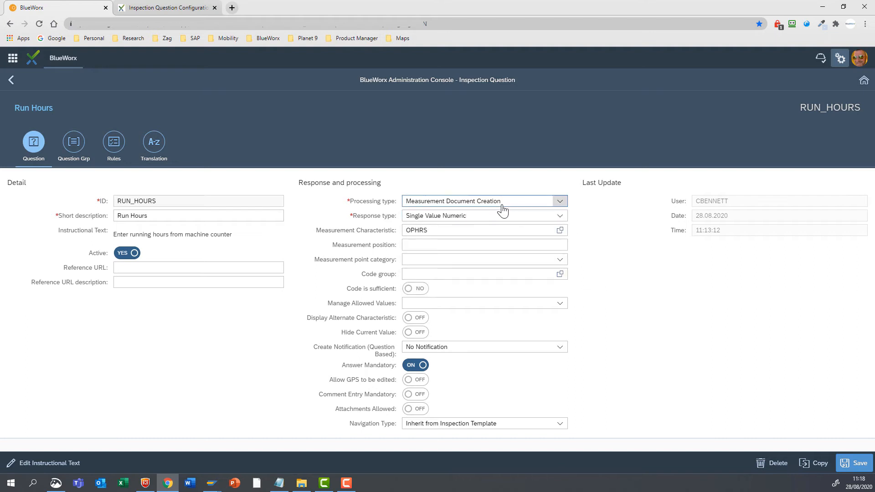
{"action": "left_click", "coordinate": [560, 217]}
{"action": "left_click", "coordinate": [597, 254]}
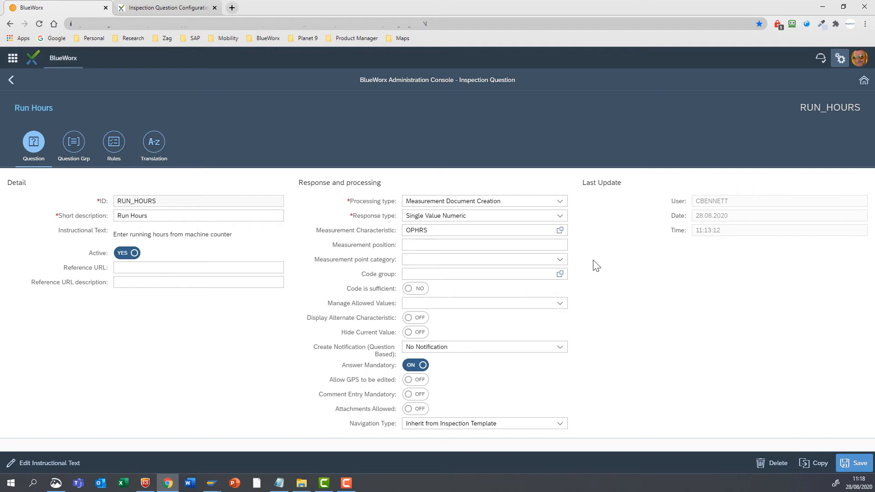
{"action": "double_click", "coordinate": [433, 231]}
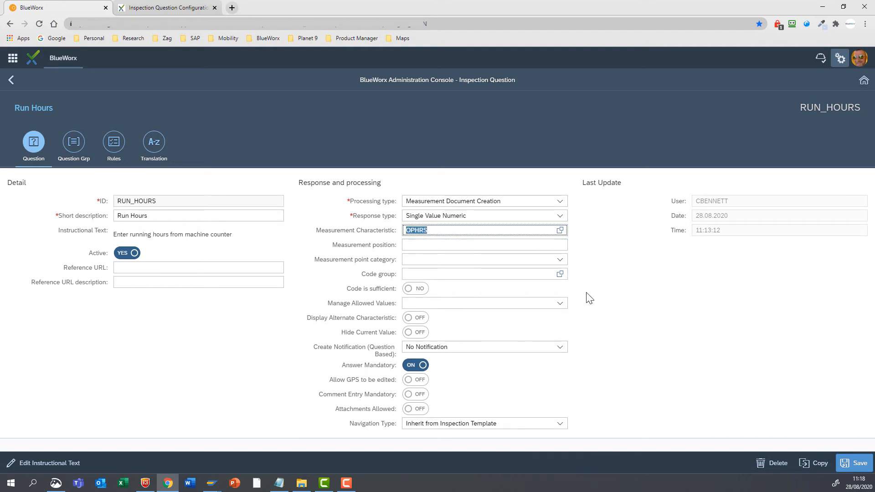
{"action": "left_click", "coordinate": [432, 247]}
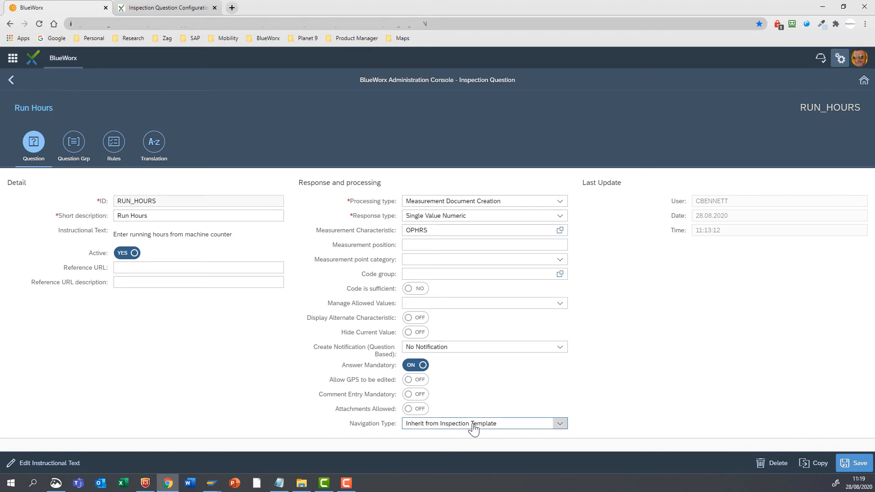
{"action": "left_click", "coordinate": [560, 423]}
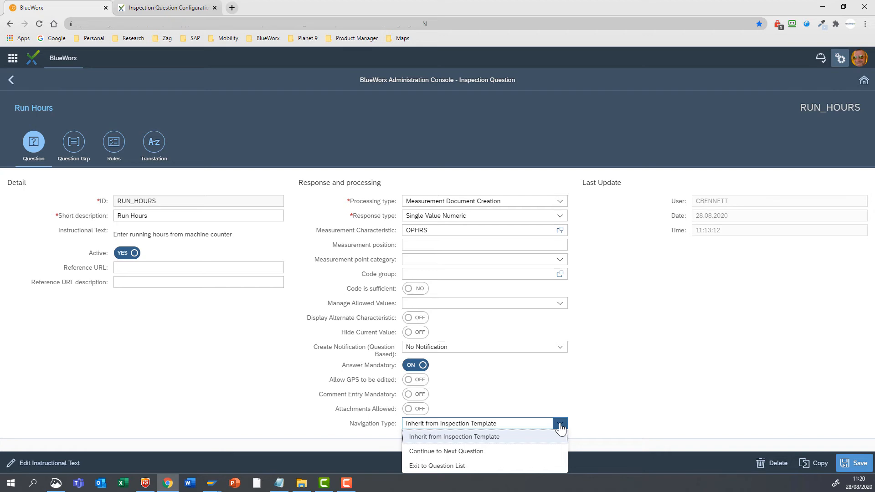
Step: Review the Run Hours question's assigned question groups, rules and translations, and return to its main question details
{"action": "left_click", "coordinate": [74, 143]}
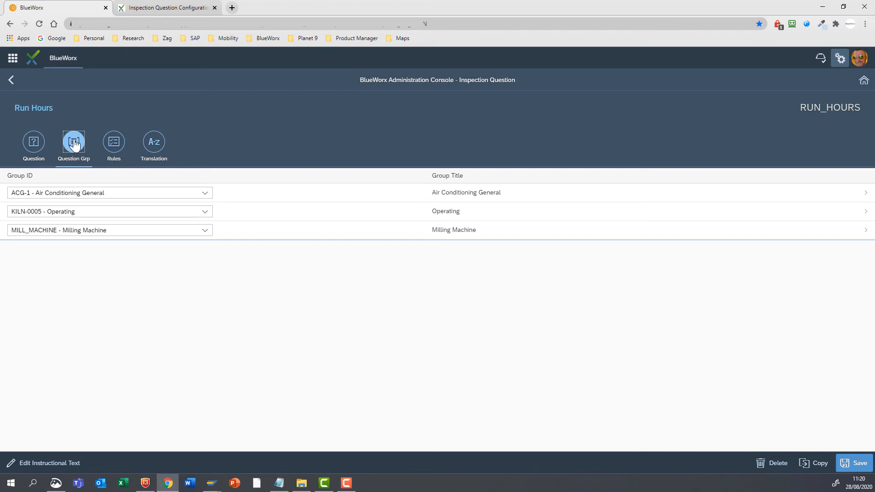
{"action": "left_click", "coordinate": [114, 145]}
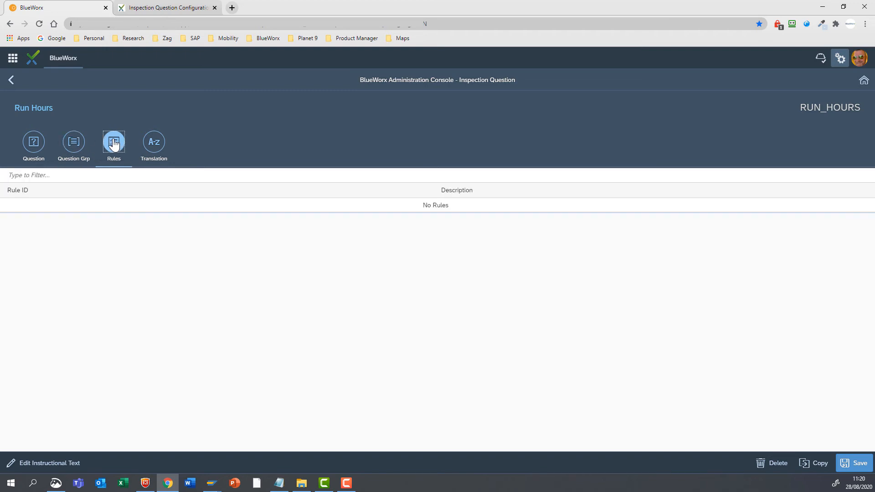
{"action": "left_click", "coordinate": [155, 145]}
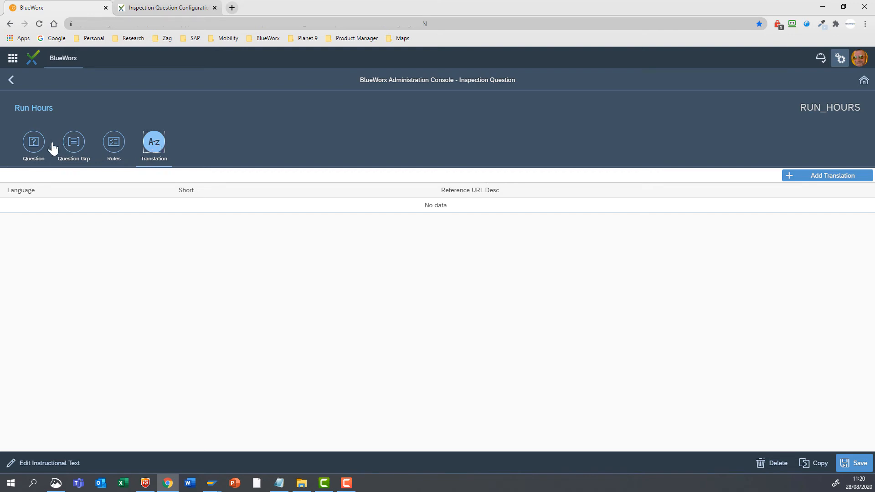
{"action": "left_click", "coordinate": [34, 143]}
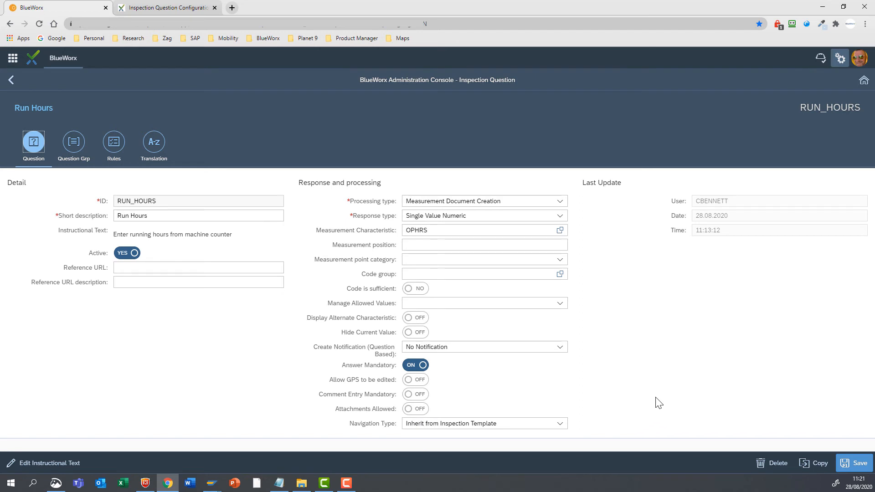
Step: Start the Kiln, Cement, Monthly (Abridged) inspection on the Rotary Kiln in Plant Maintenance and view its Run Hours question
{"action": "left_click", "coordinate": [821, 60]}
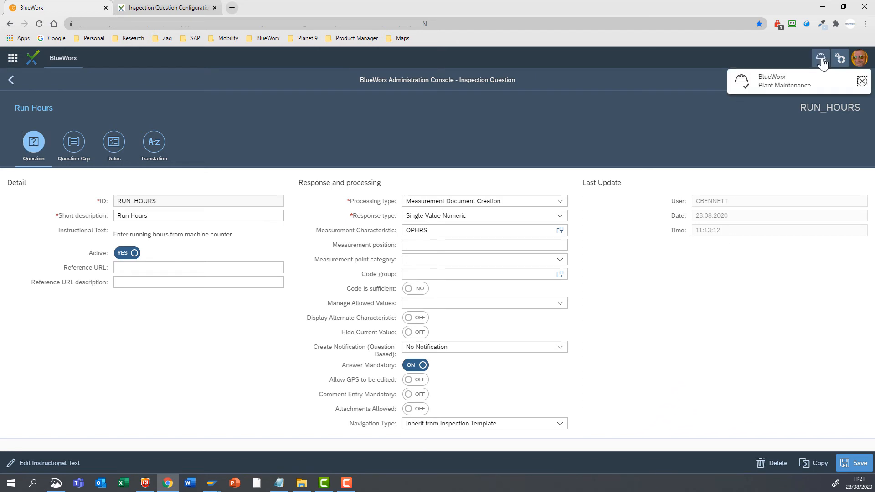
{"action": "left_click", "coordinate": [821, 61]}
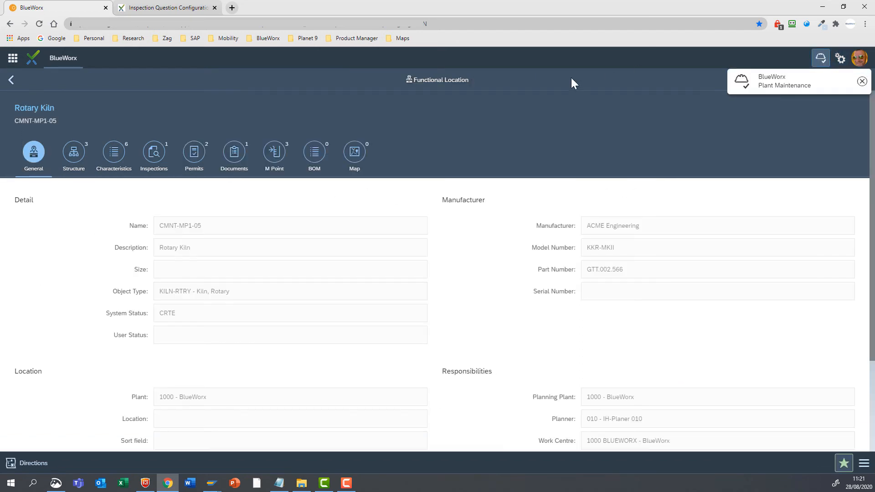
{"action": "left_click", "coordinate": [155, 152]}
{"action": "left_click", "coordinate": [123, 212]}
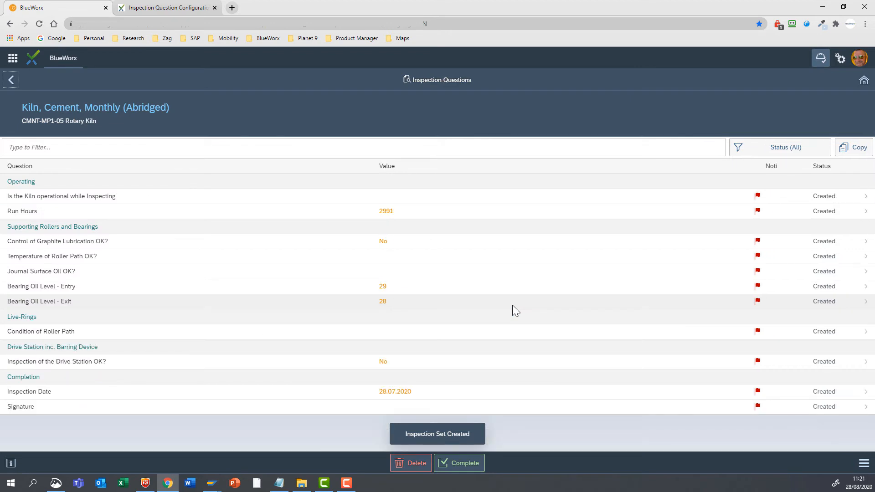
{"action": "left_click", "coordinate": [272, 213]}
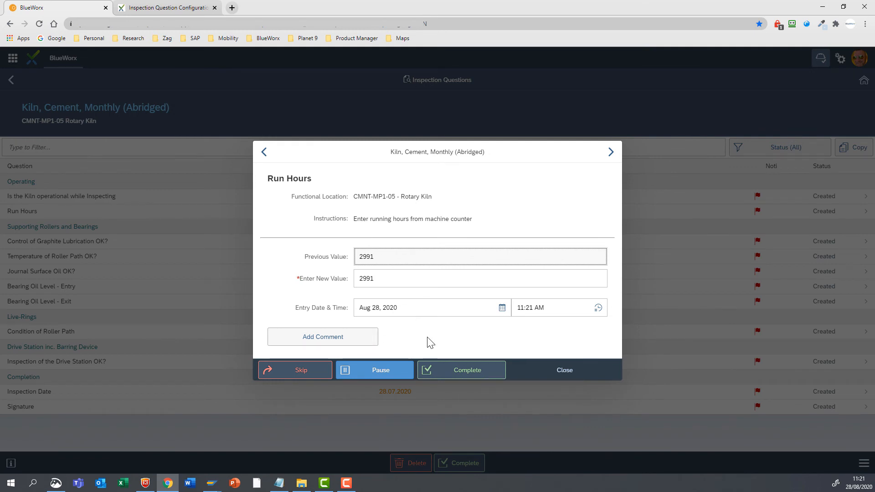
{"action": "left_click", "coordinate": [575, 370]}
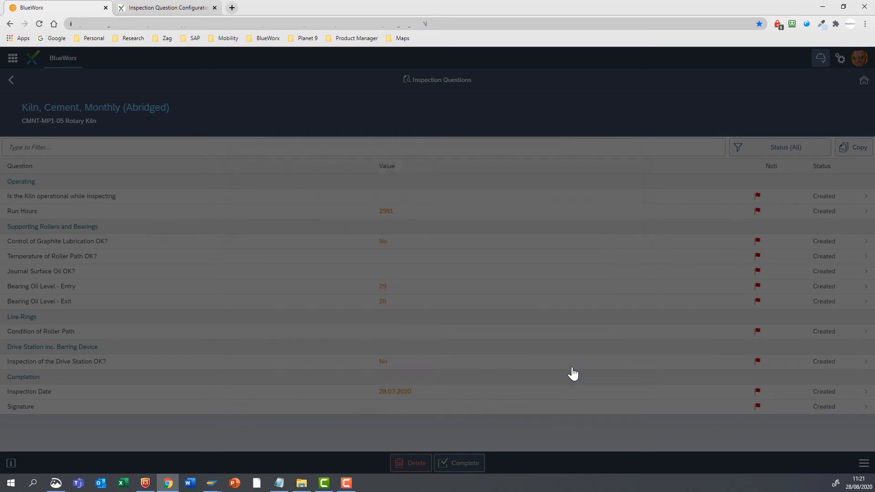
Step: Delete the Kiln, Cement, Monthly (Abridged) inspection just started for the Rotary Kiln
{"action": "left_click", "coordinate": [409, 464]}
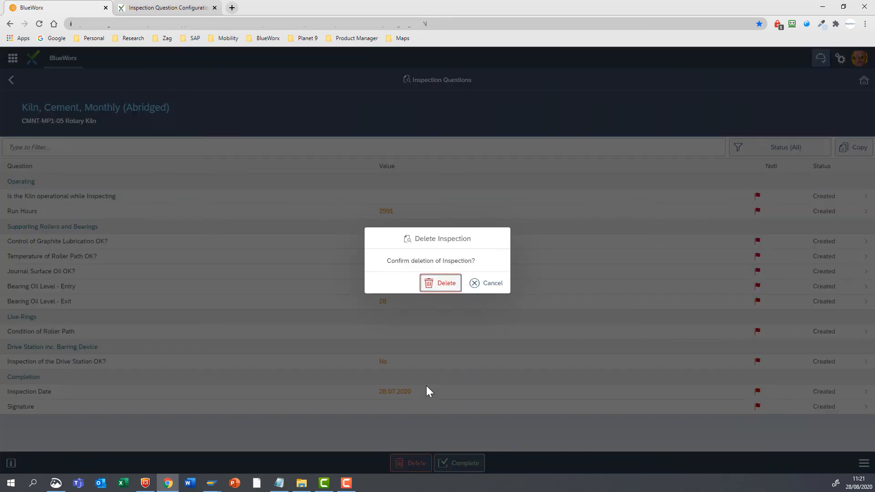
{"action": "left_click", "coordinate": [445, 291]}
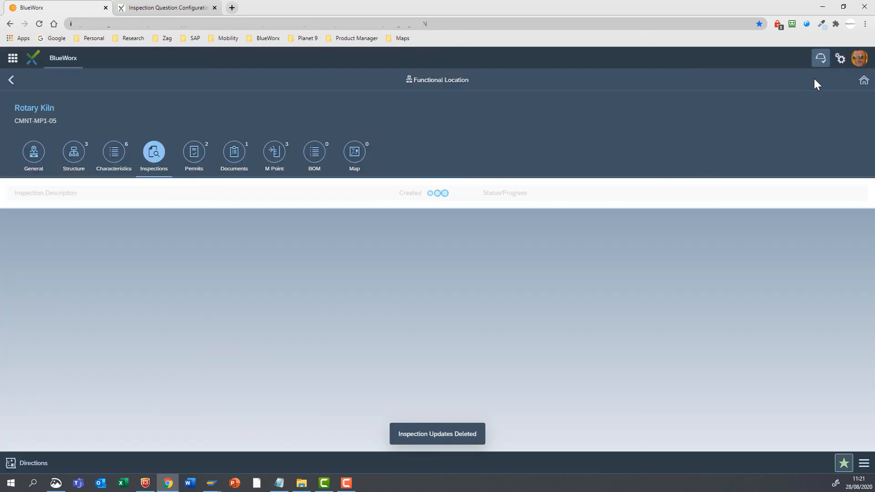
Step: Allow attachments on the Run Hours question in the Administration Console and save the question
{"action": "left_click", "coordinate": [840, 58]}
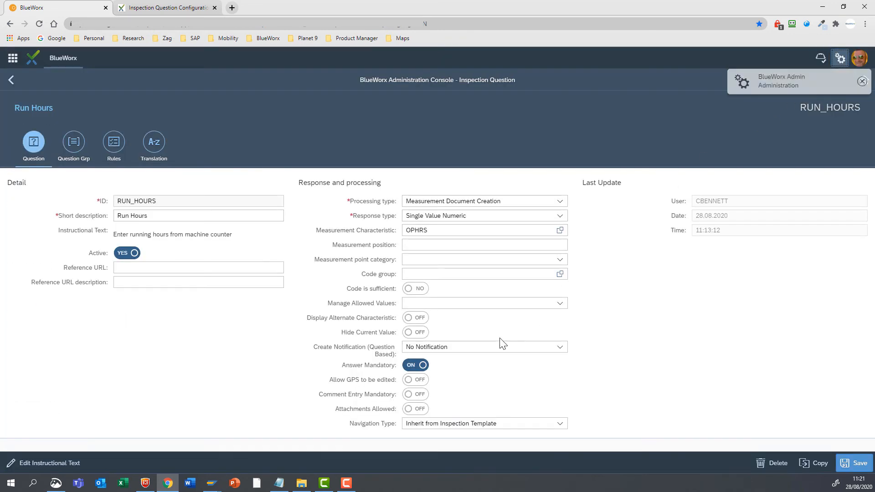
{"action": "left_click", "coordinate": [422, 412]}
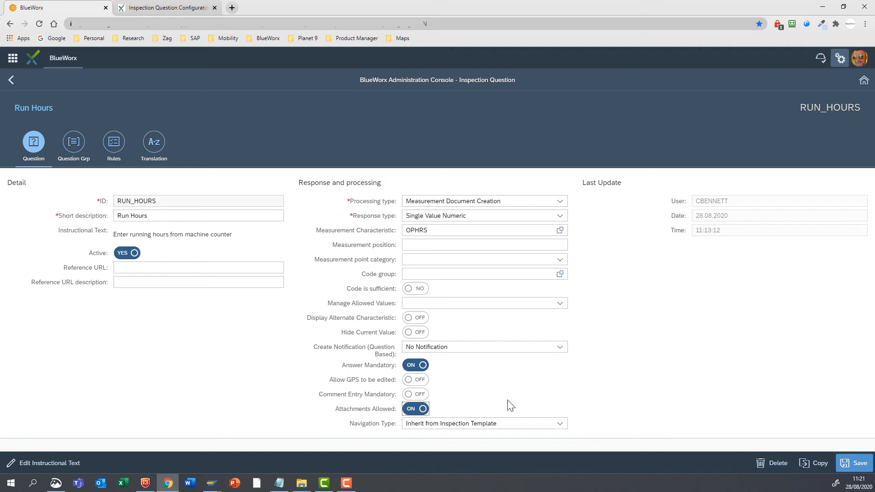
{"action": "left_click", "coordinate": [848, 468]}
Step: Restart the Kiln, Cement, Monthly (Abridged) inspection in Plant Maintenance and check the Run Hours question for the attachment option
{"action": "left_click", "coordinate": [821, 59]}
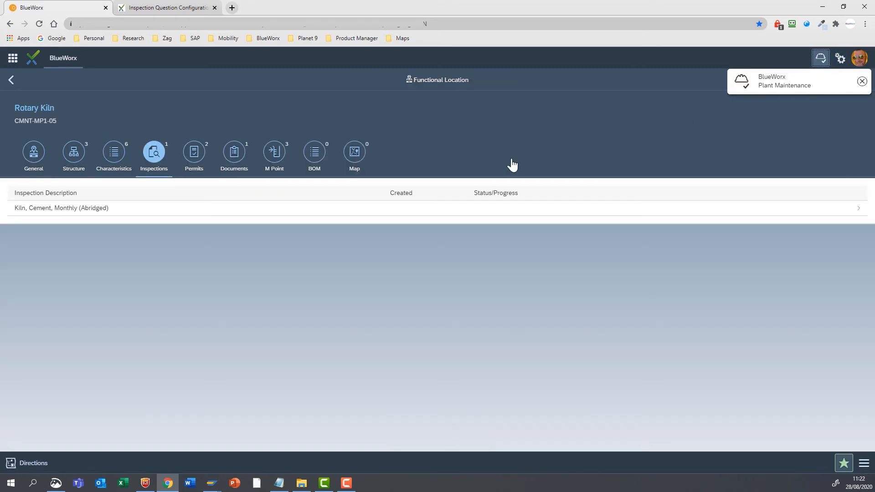
{"action": "left_click", "coordinate": [331, 211]}
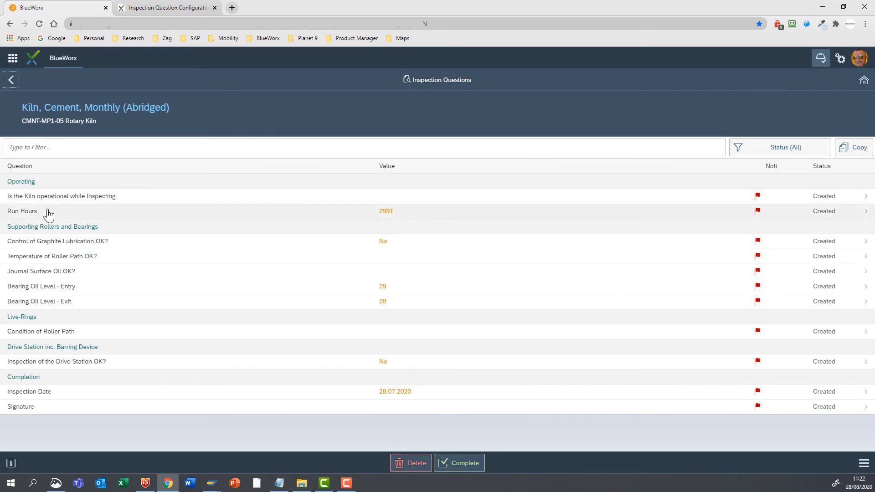
{"action": "left_click", "coordinate": [439, 219]}
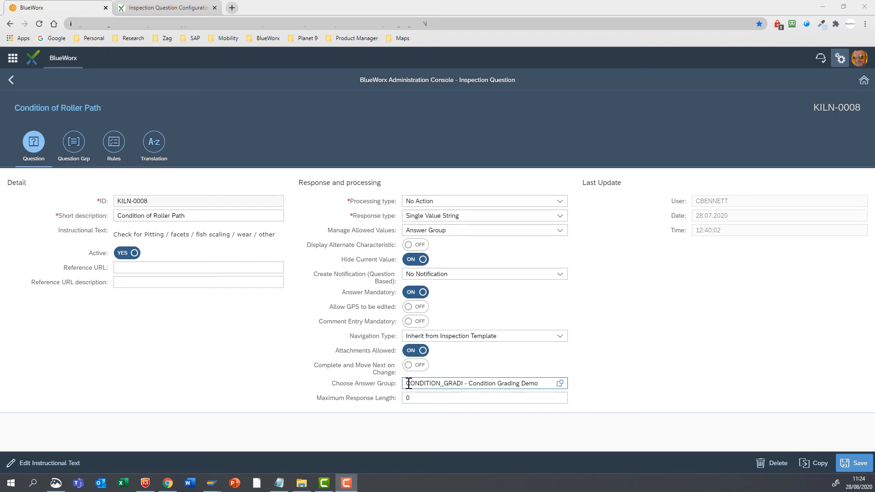
Step: Copy the answer group from the Condition of Roller Path question, filter the answer groups by CONDITION_GRADI and open the matching group
{"action": "left_click_drag", "start_coordinate": [408, 383], "coordinate": [551, 385]}
{"action": "key", "text": "ctrl+c"}
{"action": "left_click", "coordinate": [12, 81]}
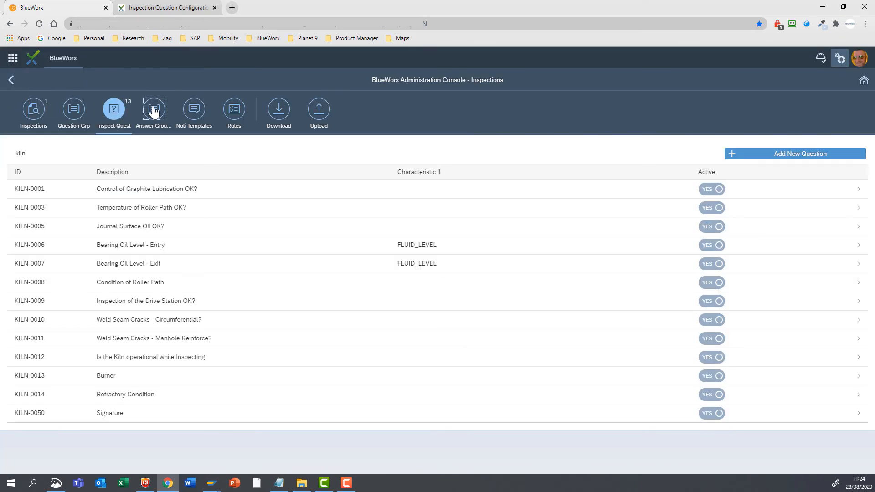
{"action": "left_click", "coordinate": [154, 109]}
{"action": "left_click", "coordinate": [80, 152]}
{"action": "key", "text": "ctrl+v"}
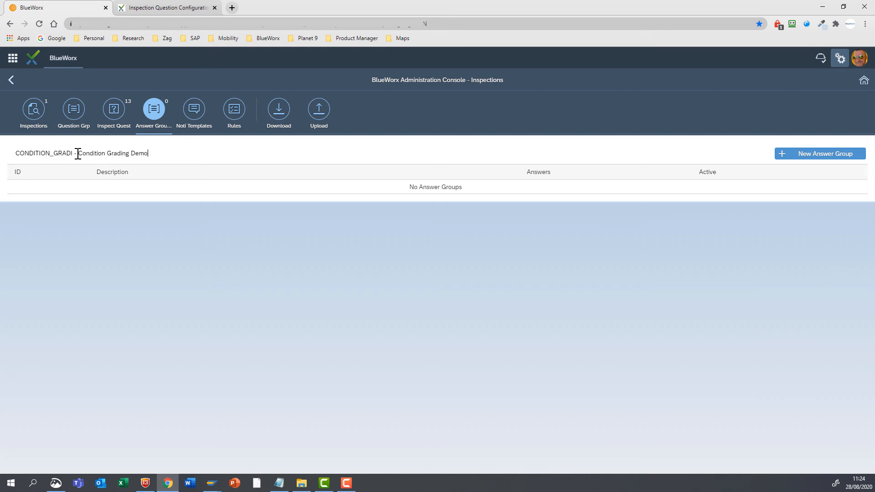
{"action": "left_click_drag", "start_coordinate": [73, 153], "coordinate": [225, 166]}
{"action": "key", "text": "BackSpace"}
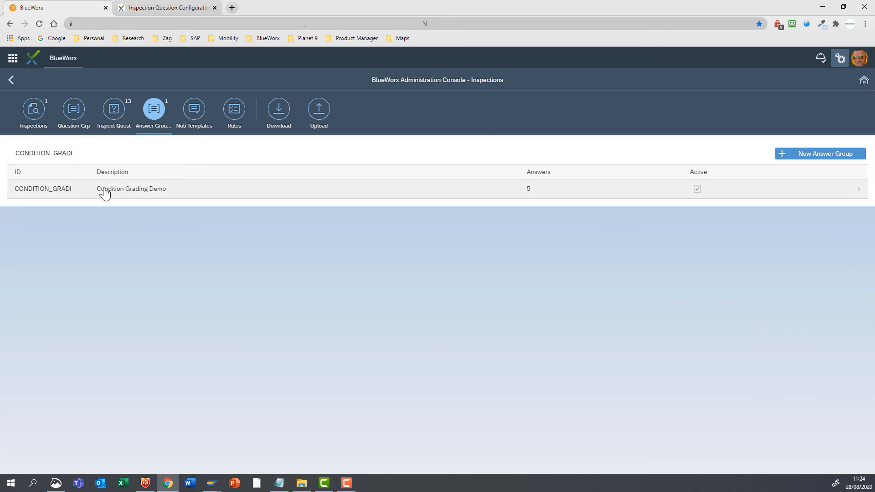
{"action": "left_click", "coordinate": [97, 190]}
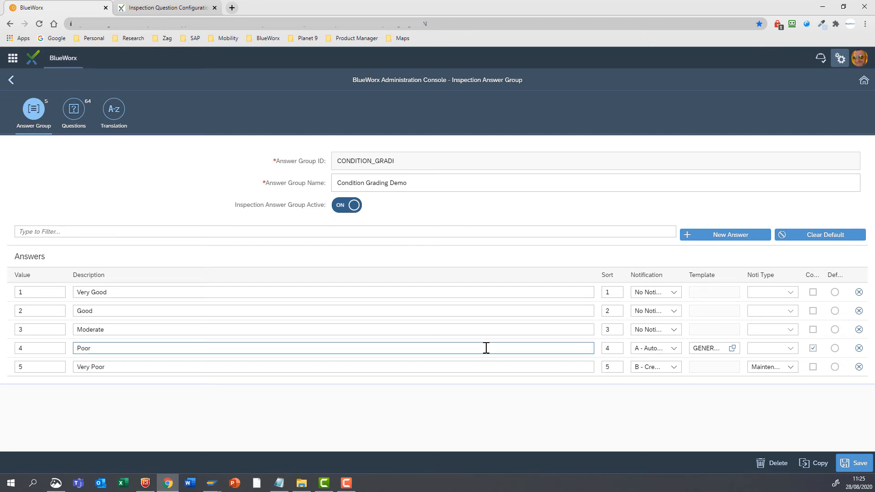
Step: Examine the notification, template and comment settings for the Poor answer and the notification type options for Very Poor
{"action": "left_click", "coordinate": [674, 349]}
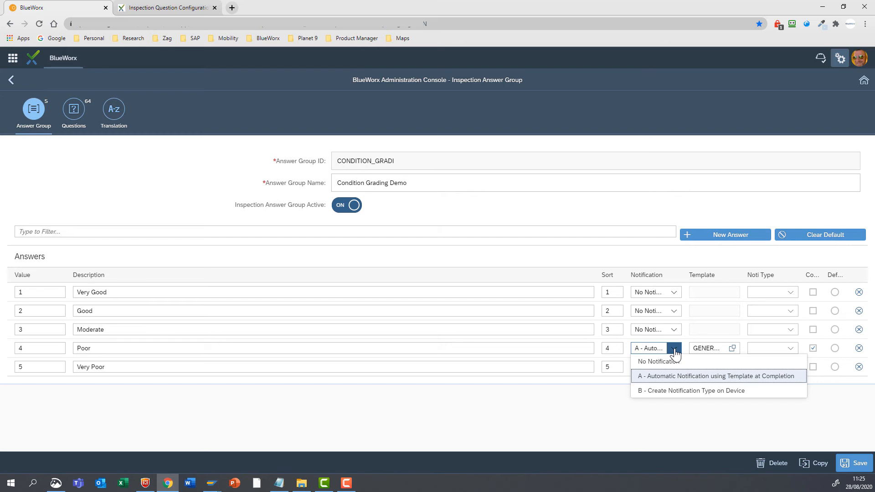
{"action": "key", "text": "Tab"}
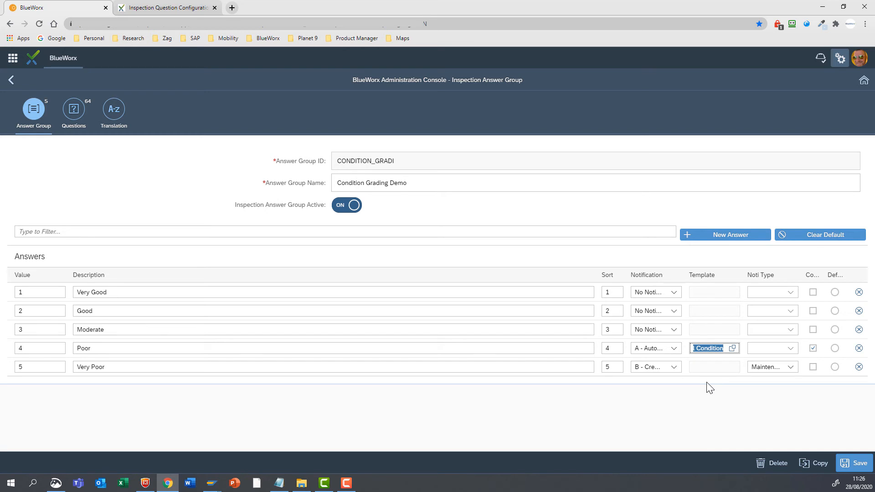
{"action": "left_click", "coordinate": [812, 348]}
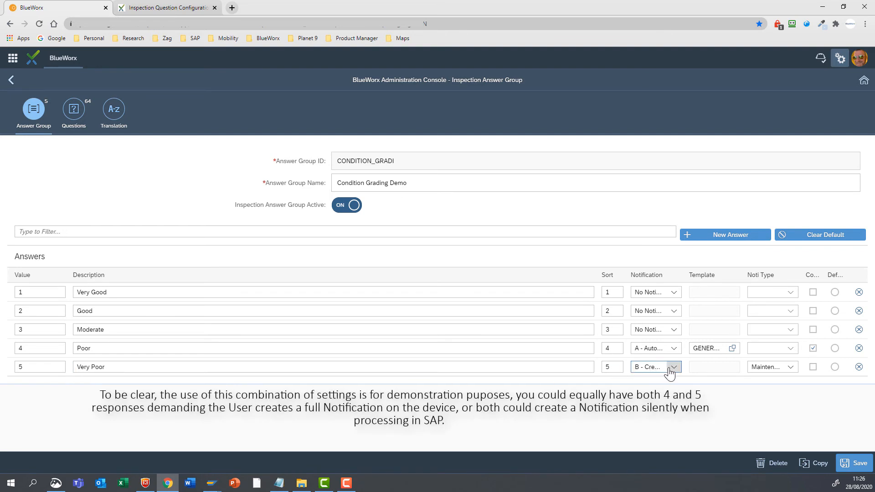
{"action": "left_click", "coordinate": [797, 367]}
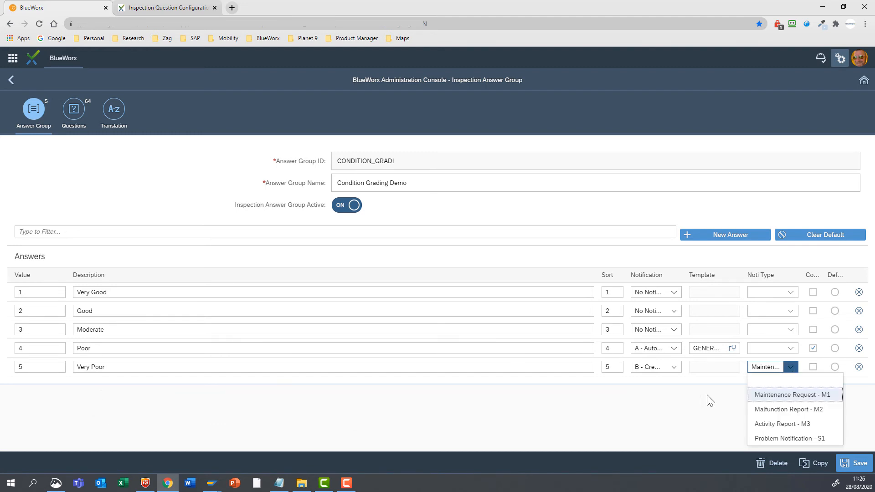
{"action": "left_click", "coordinate": [710, 400]}
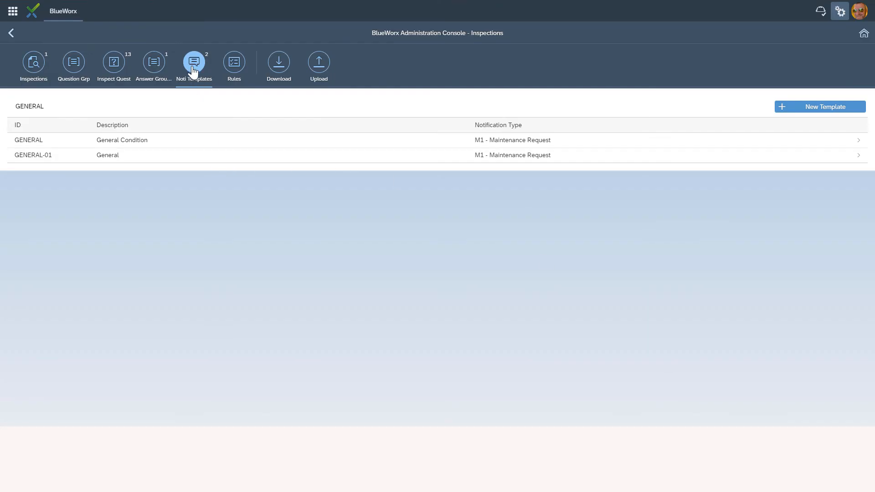
Step: Open the GENERAL notification template and examine its notification type options, priority, short and long texts, and placeholder values
{"action": "left_click", "coordinate": [120, 146]}
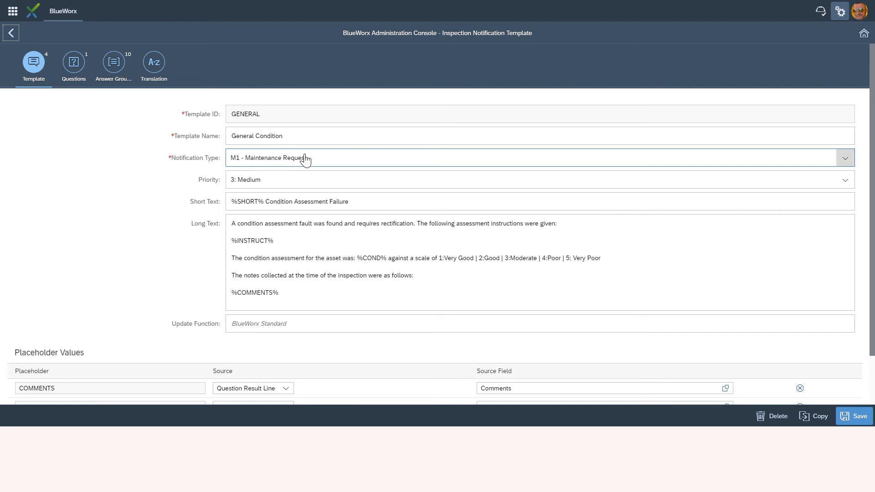
{"action": "left_click", "coordinate": [844, 163]}
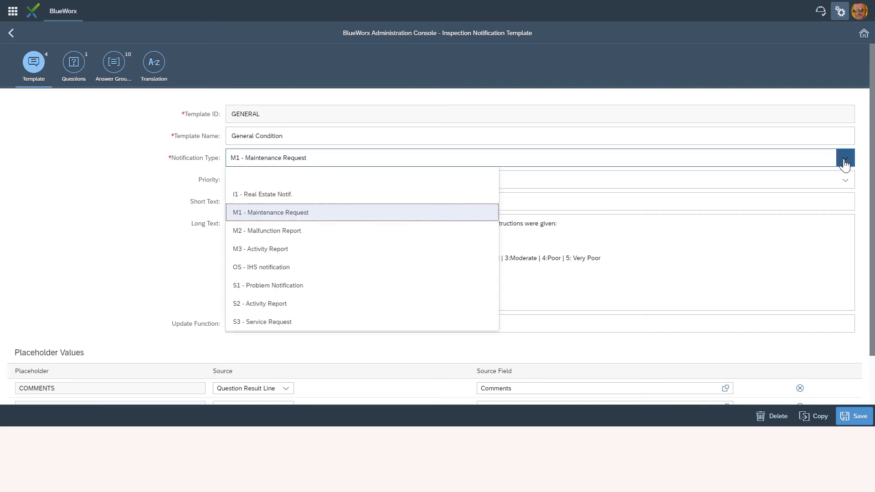
{"action": "left_click", "coordinate": [845, 163]}
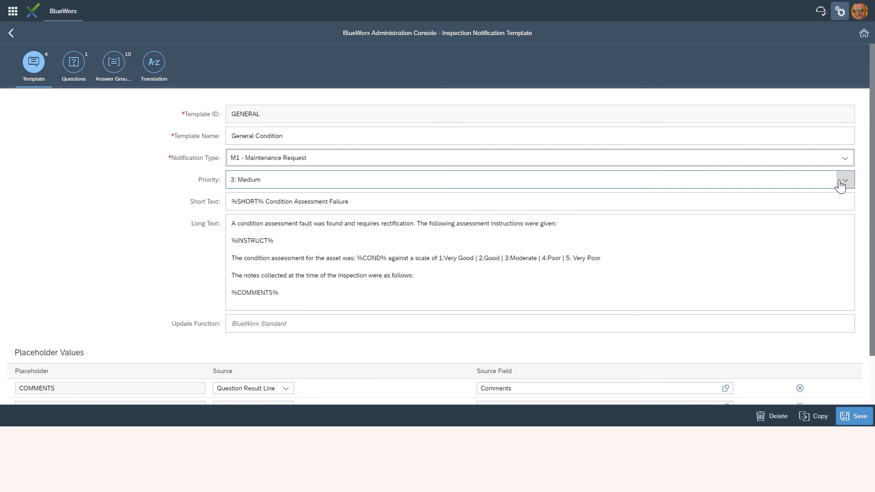
{"action": "left_click", "coordinate": [234, 201]}
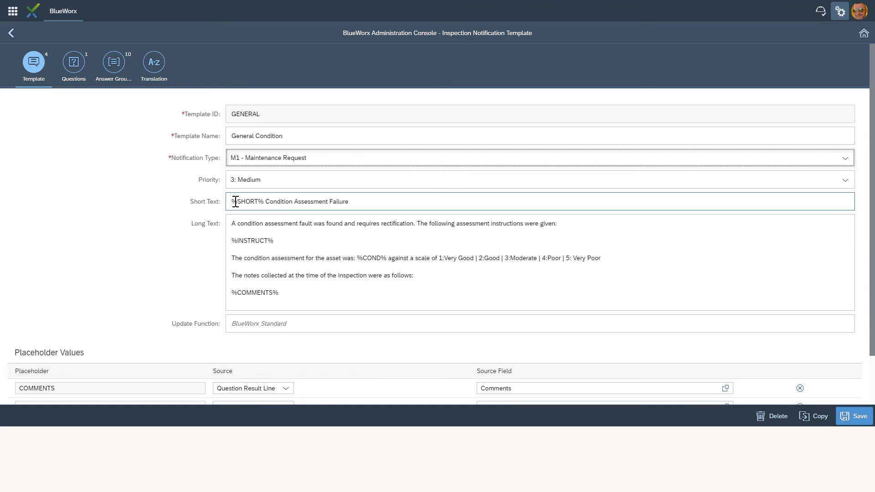
{"action": "left_click", "coordinate": [215, 203]}
{"action": "left_click", "coordinate": [250, 239]}
{"action": "scroll", "coordinate": [152, 220], "scroll_direction": "down", "scroll_amount": 2}
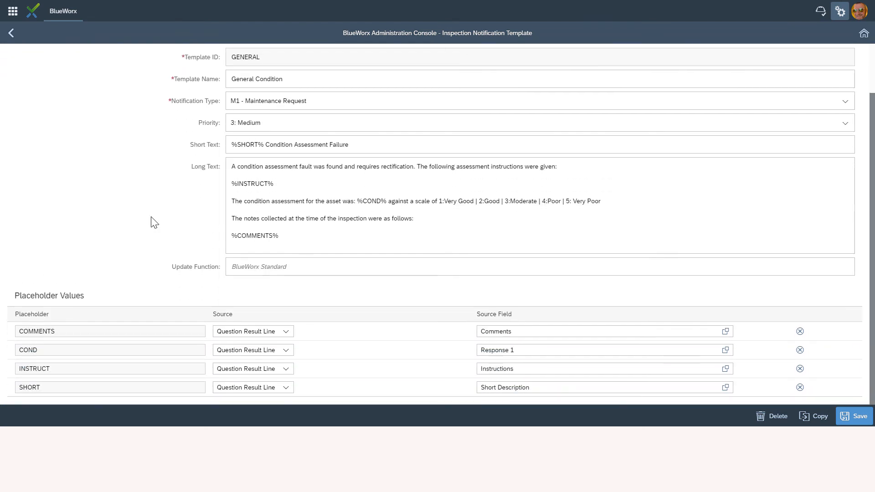
{"action": "left_click", "coordinate": [231, 145]}
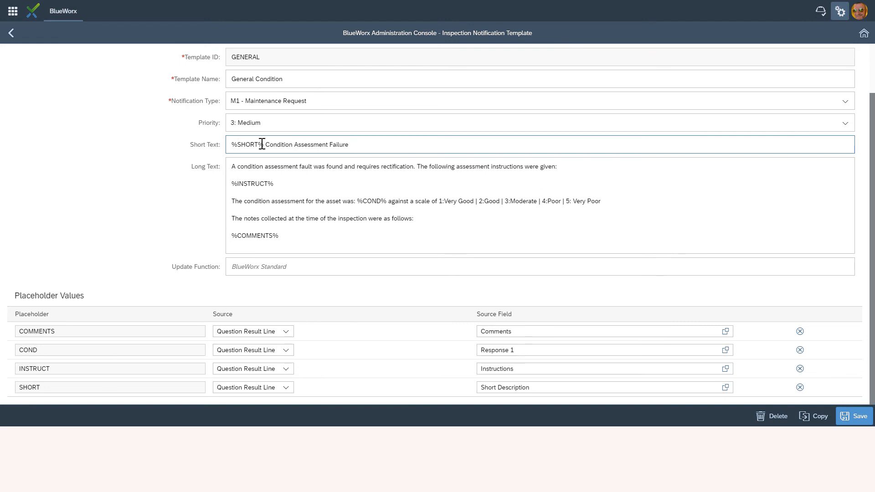
{"action": "left_click", "coordinate": [241, 165]}
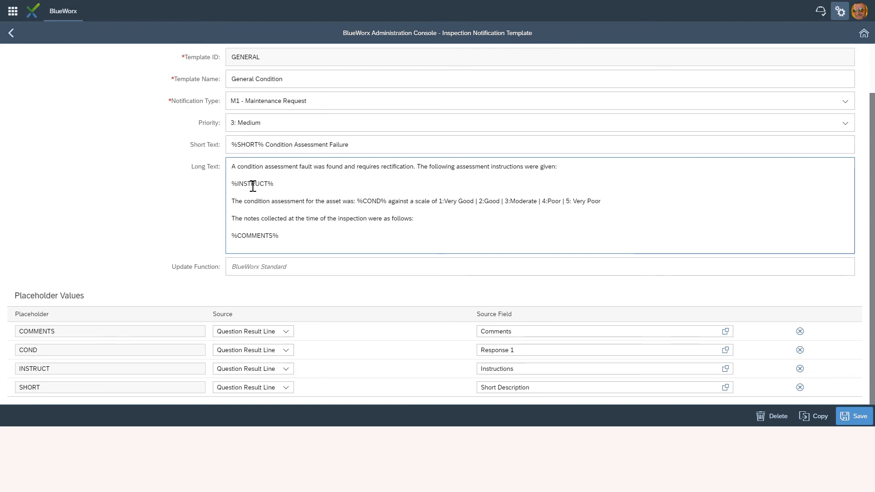
{"action": "left_click", "coordinate": [167, 229]}
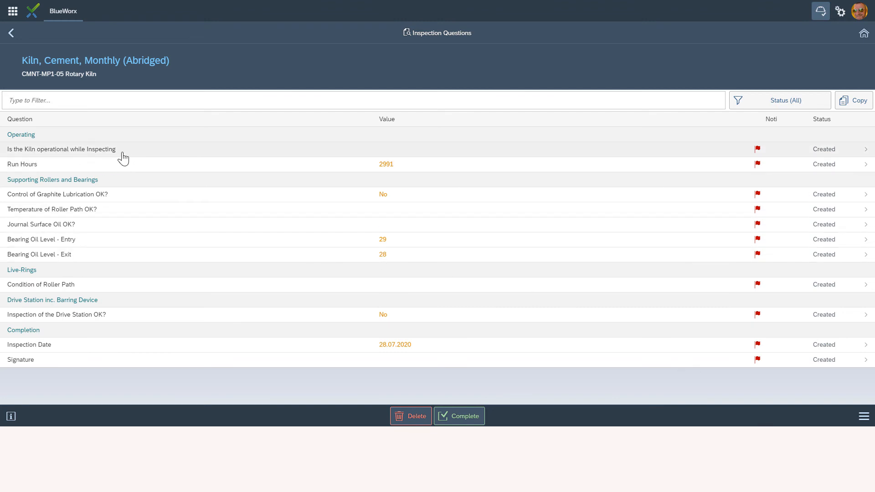
Step: In the Plant Maintenance inspection, check the response options for Is the Kiln operational while Inspecting and complete the question with No
{"action": "left_click", "coordinate": [151, 157]}
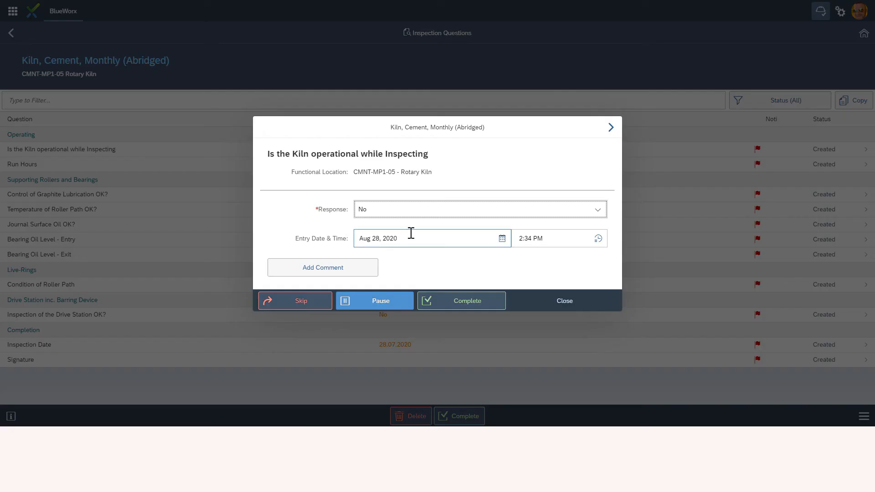
{"action": "left_click", "coordinate": [598, 210]}
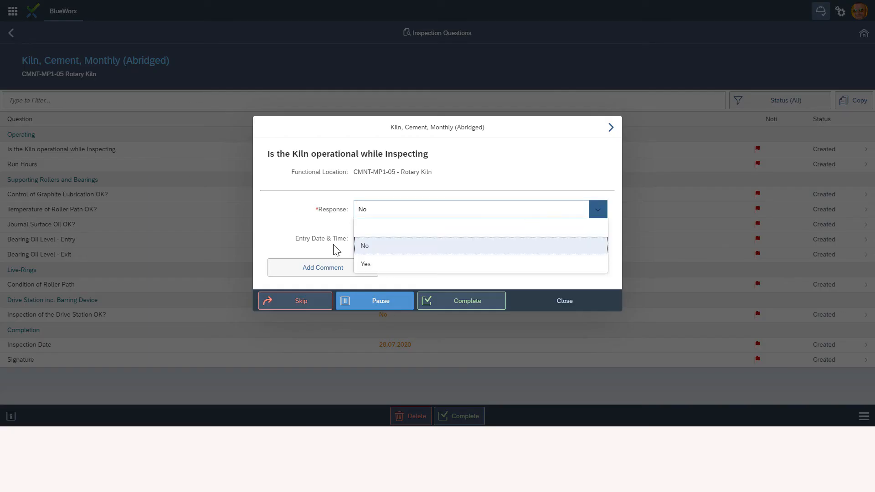
{"action": "left_click", "coordinate": [407, 266]}
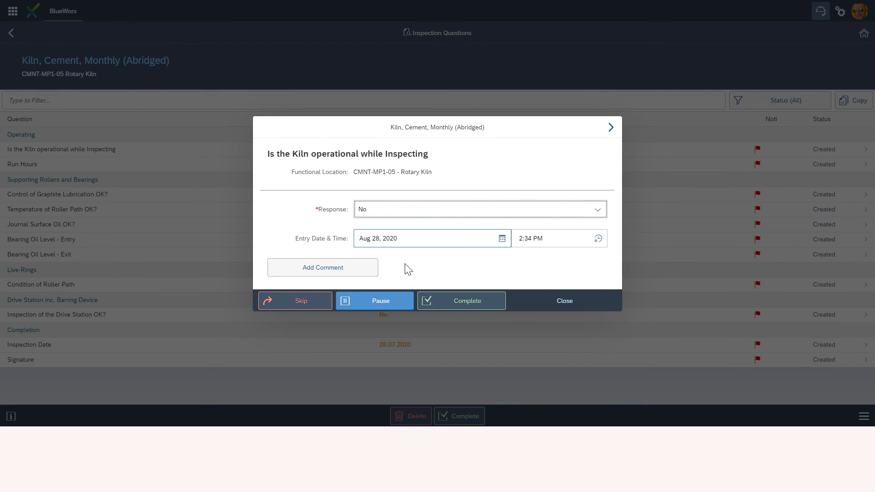
{"action": "left_click", "coordinate": [465, 303]}
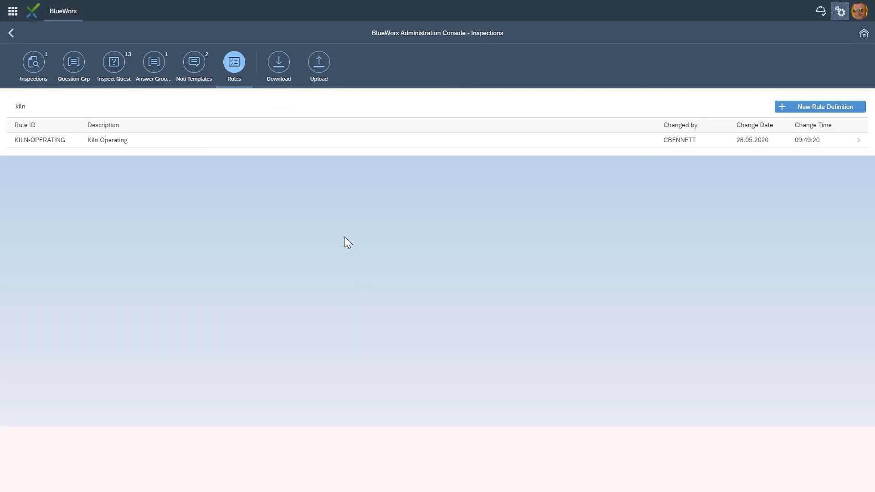
Step: Open the KILN-OPERATING rule in the Administration Console and review its general details and conditions
{"action": "left_click", "coordinate": [54, 142]}
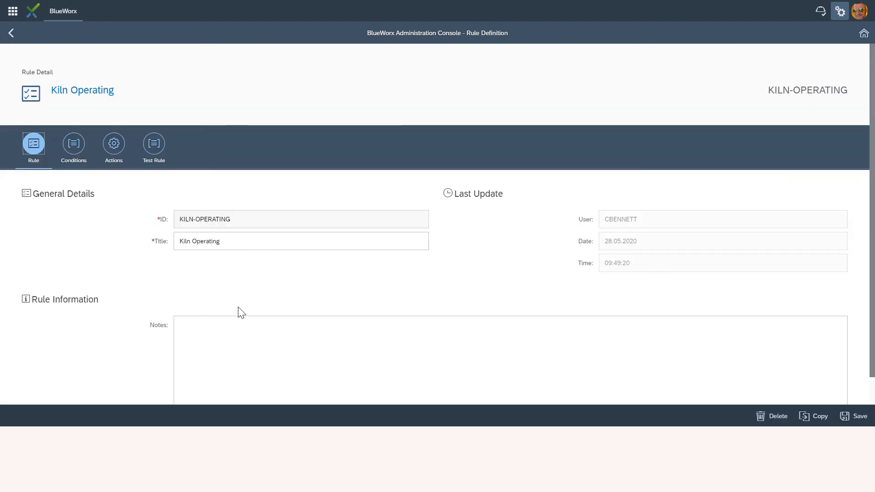
{"action": "scroll", "coordinate": [78, 160], "scroll_direction": "down", "scroll_amount": 1}
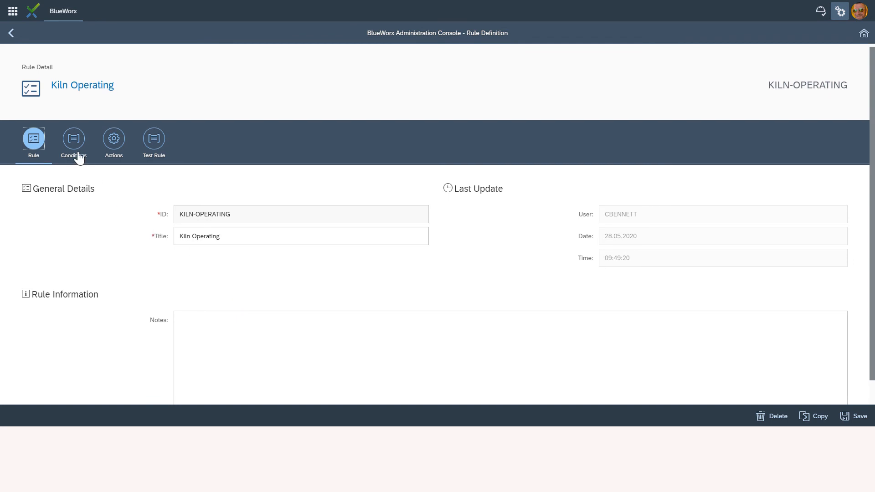
{"action": "left_click", "coordinate": [75, 130]}
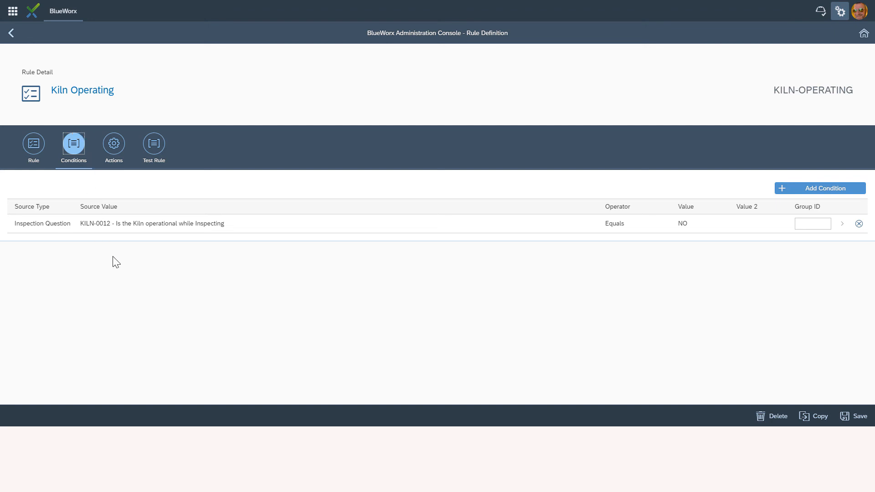
Step: Examine the source type, question value, operator and value settings of the rule's KILN-0012 condition and save the condition as it is
{"action": "left_click", "coordinate": [117, 224]}
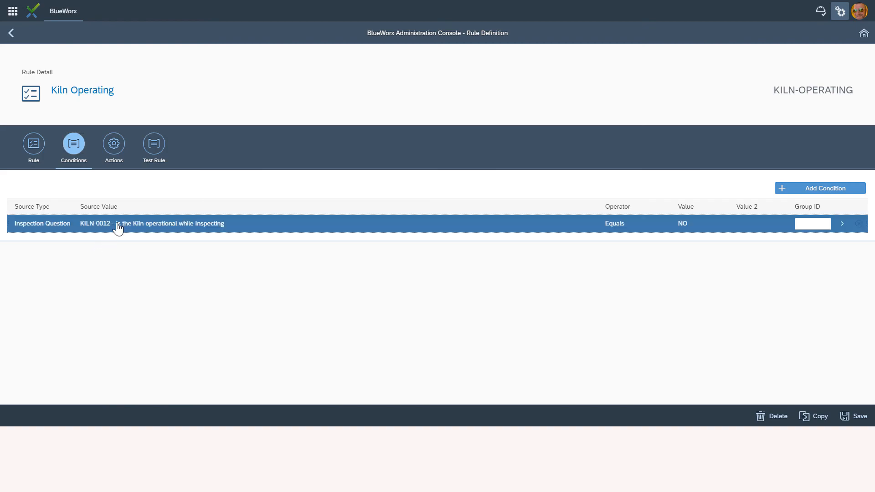
{"action": "left_click", "coordinate": [677, 133]}
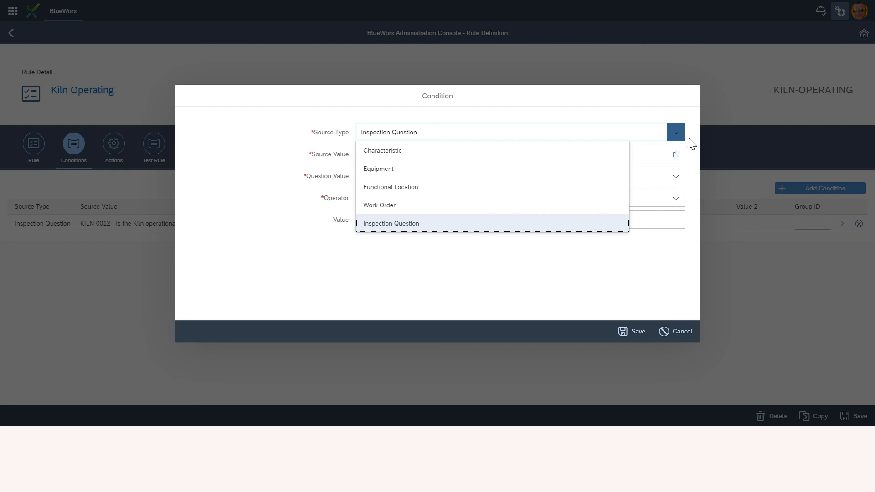
{"action": "left_click", "coordinate": [690, 142]}
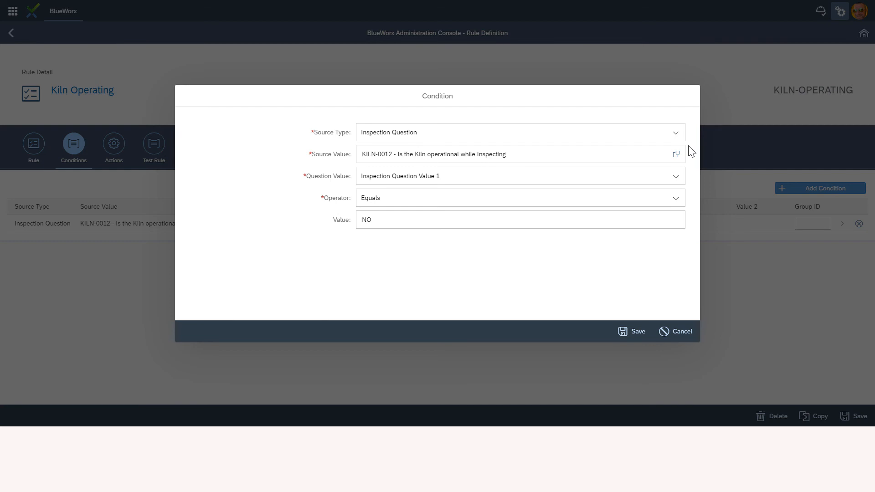
{"action": "left_click", "coordinate": [675, 179]}
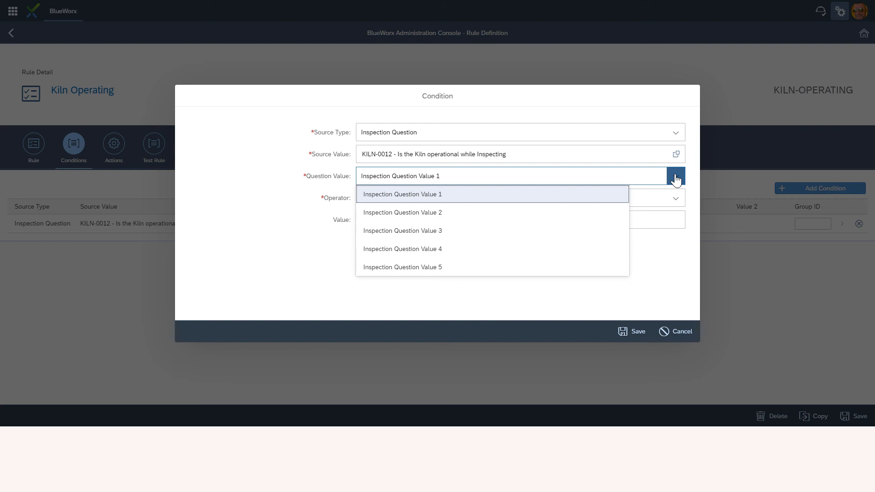
{"action": "left_click", "coordinate": [694, 180]}
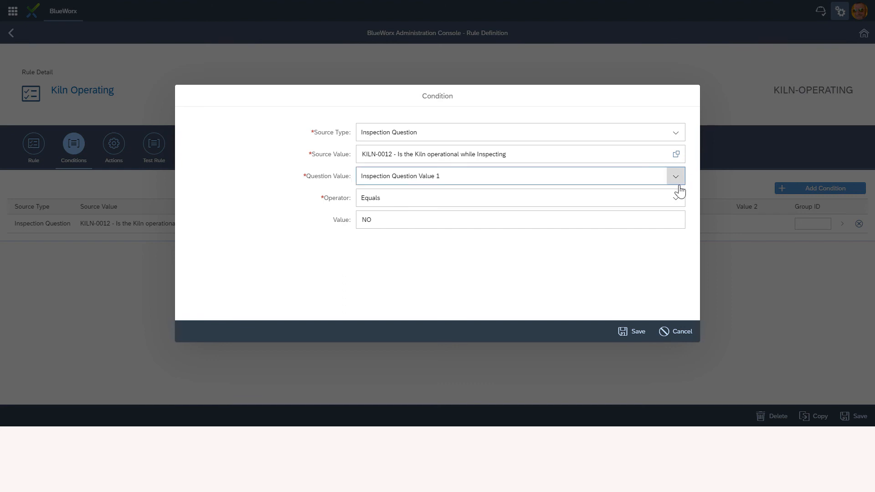
{"action": "left_click", "coordinate": [676, 203]}
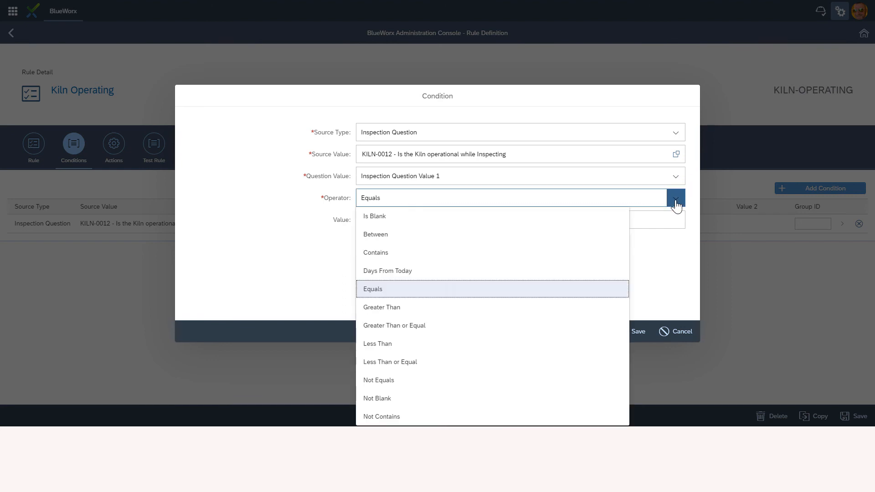
{"action": "left_click", "coordinate": [689, 210]}
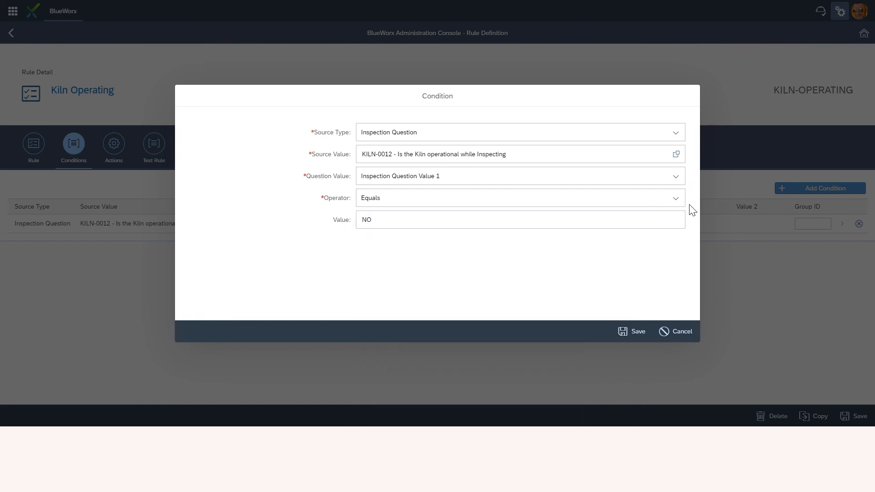
{"action": "left_click", "coordinate": [387, 225]}
{"action": "left_click", "coordinate": [633, 337]}
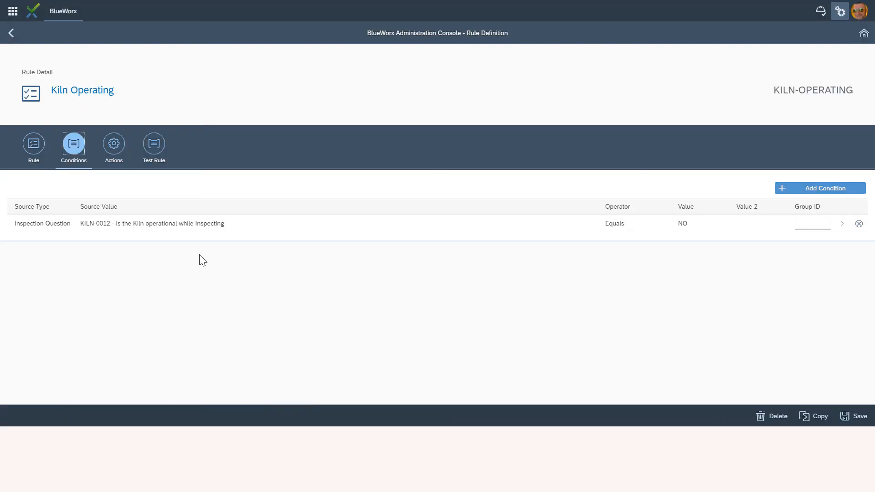
Step: Examine the rule's On Pass and On Fail question actions and compare them with its condition
{"action": "left_click", "coordinate": [114, 146]}
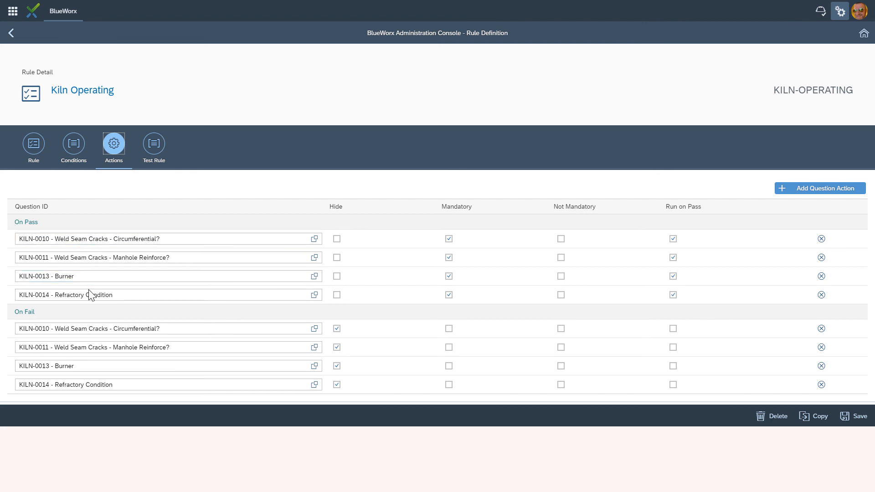
{"action": "left_click", "coordinate": [449, 238]}
{"action": "left_click", "coordinate": [72, 142]}
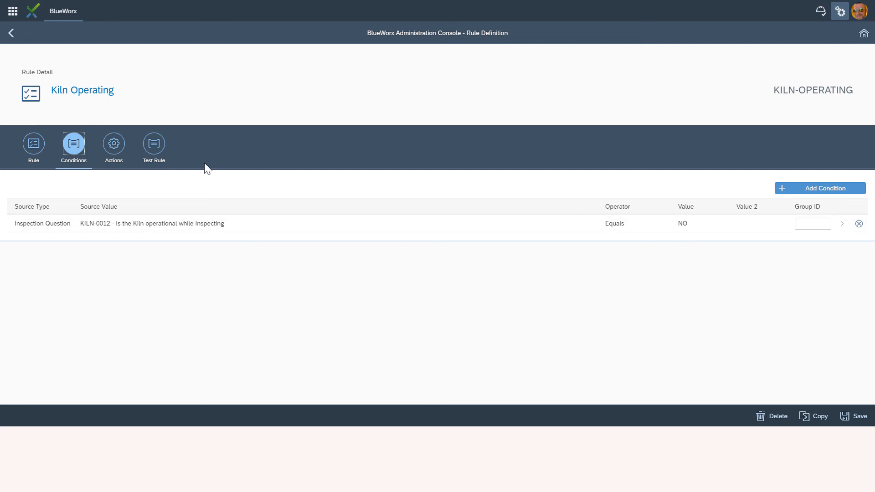
{"action": "left_click", "coordinate": [112, 145]}
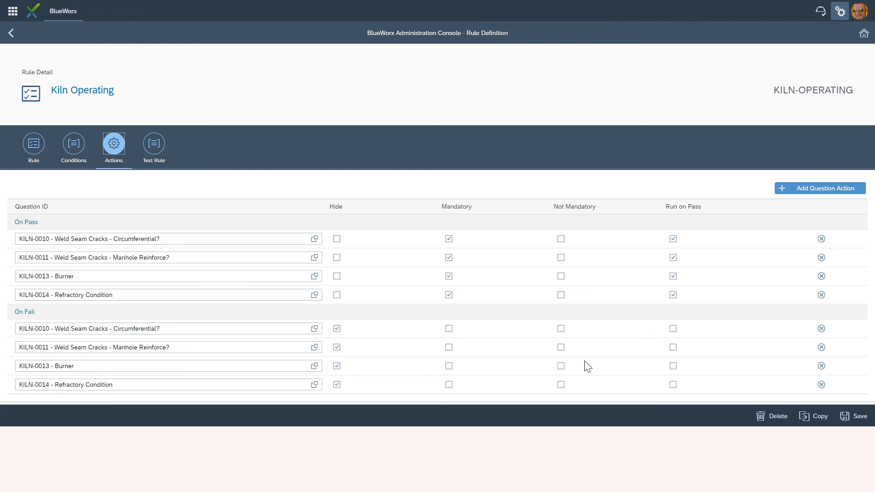
Step: Test the Kiln Operating rule with the value NO and again with the value XXXX
{"action": "left_click", "coordinate": [159, 148]}
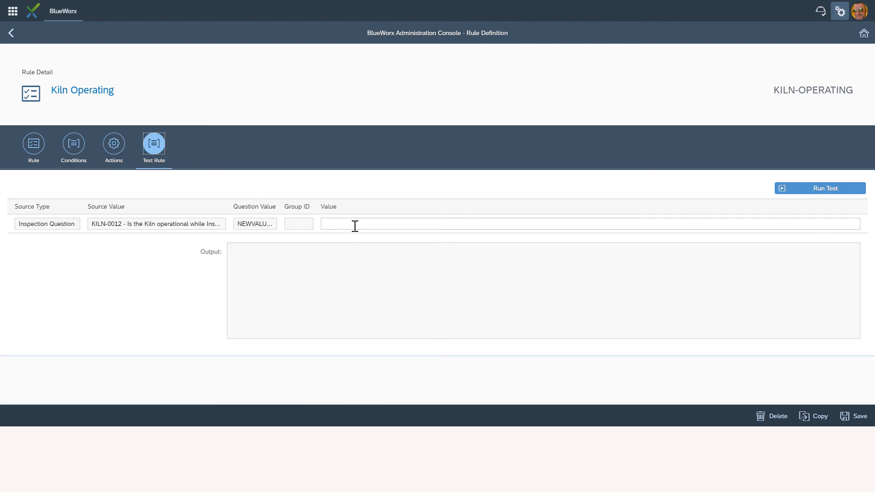
{"action": "left_click", "coordinate": [345, 222]}
{"action": "type", "text": "NO"}
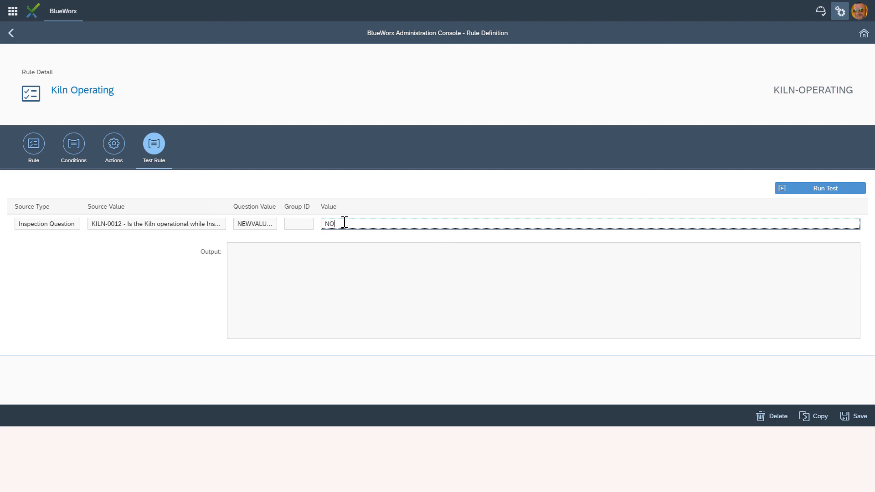
{"action": "left_click", "coordinate": [810, 191]}
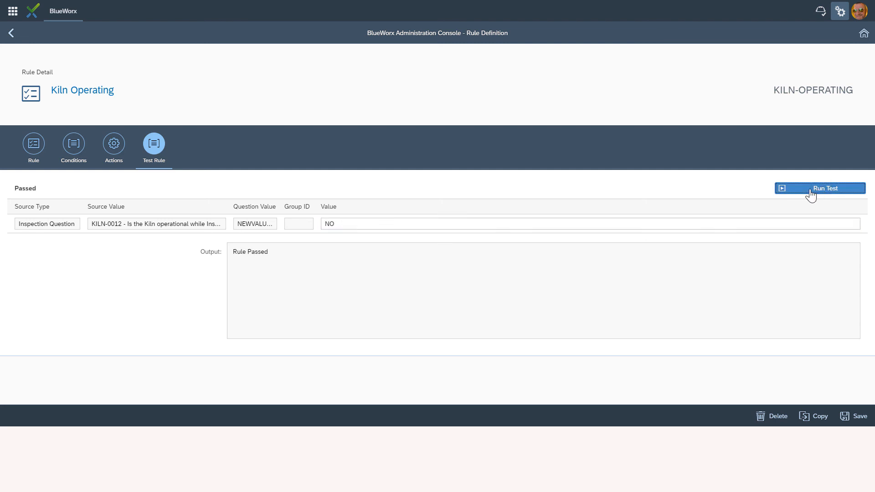
{"action": "double_click", "coordinate": [329, 224]}
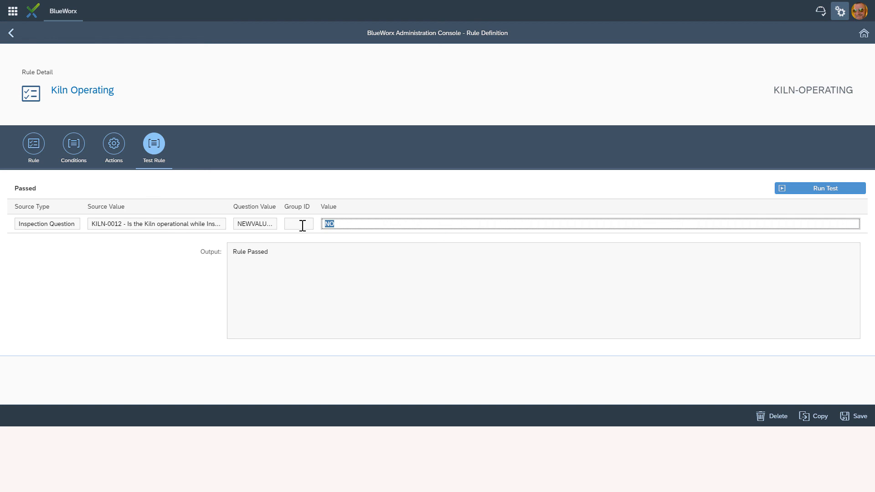
{"action": "type", "text": "XXXX"}
{"action": "left_click", "coordinate": [825, 188]}
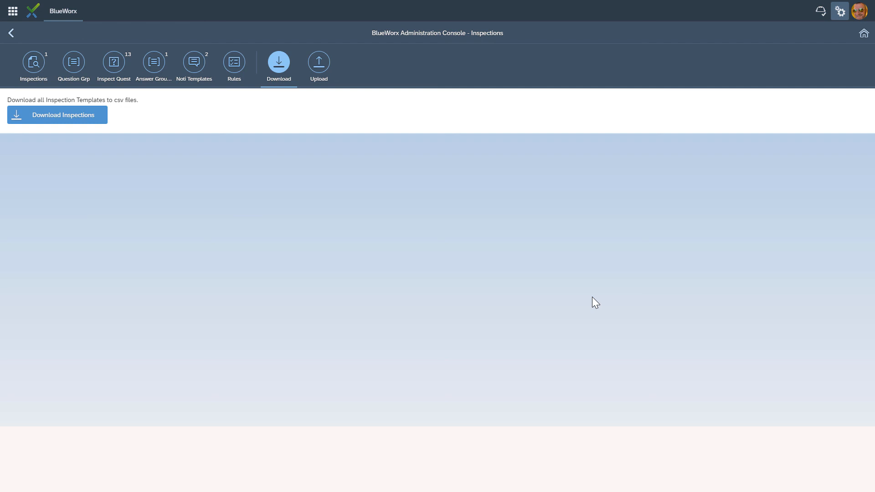
Step: Download all inspection templates as CSV files, allowing multiple downloads, and open the options for uploading configuration data
{"action": "left_click", "coordinate": [48, 116]}
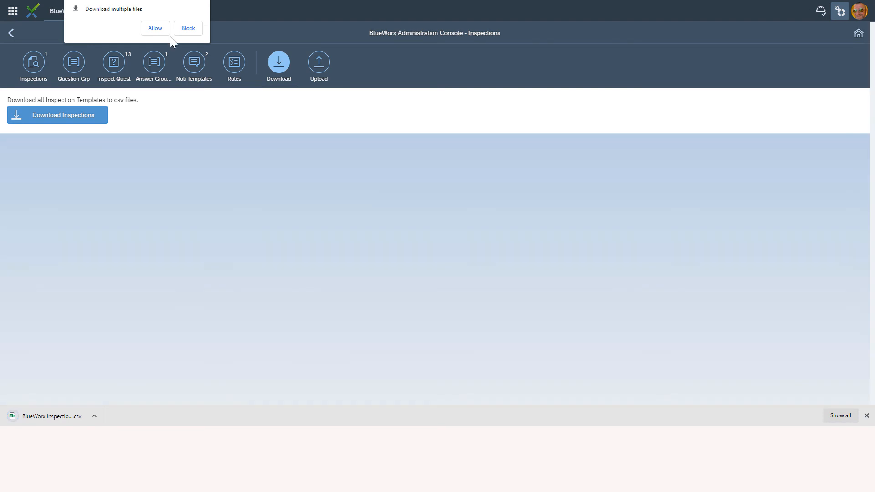
{"action": "left_click", "coordinate": [155, 28]}
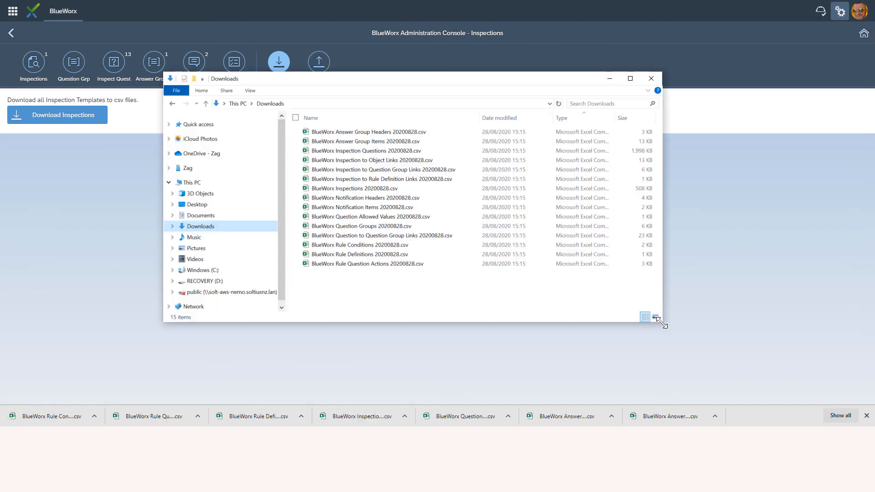
{"action": "left_click", "coordinate": [651, 79]}
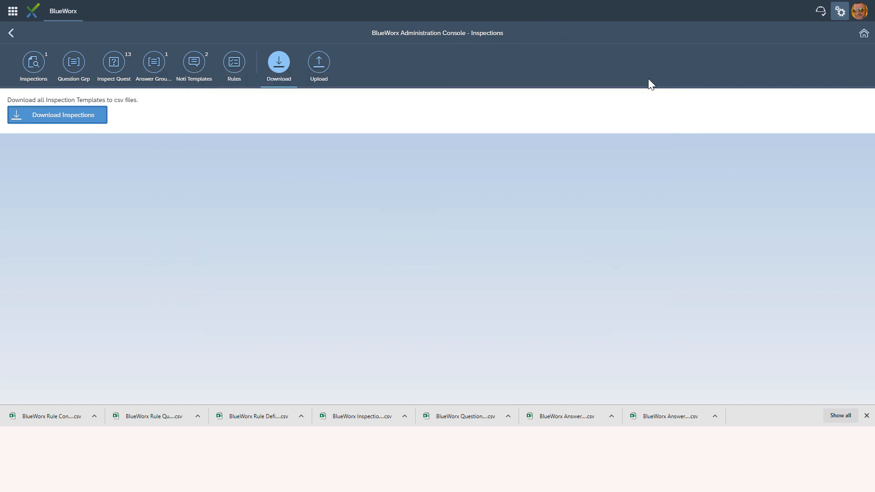
{"action": "left_click", "coordinate": [320, 67]}
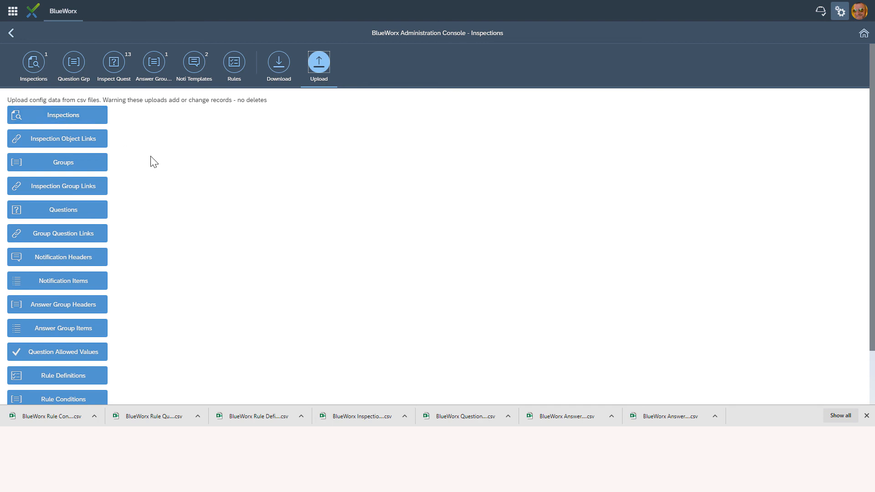
Step: Look through the configuration data types offered for CSV upload and return to the administration console home
{"action": "scroll", "coordinate": [151, 157], "scroll_direction": "down", "scroll_amount": 3}
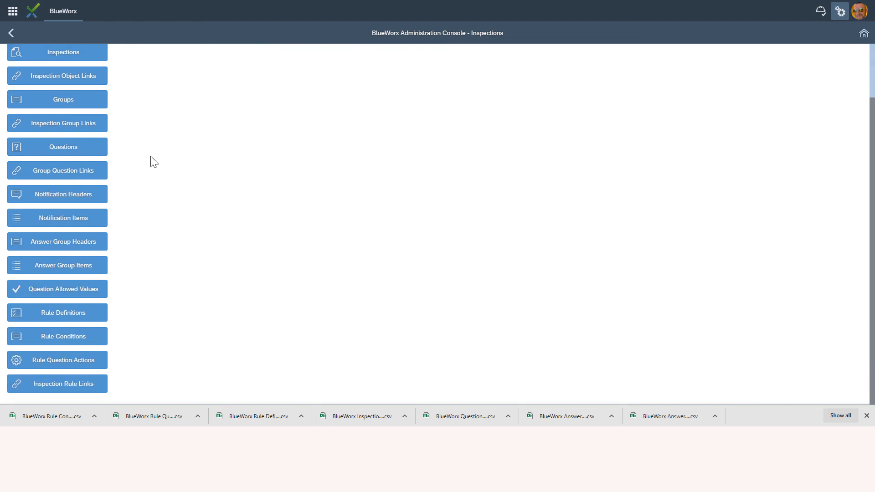
{"action": "scroll", "coordinate": [151, 157], "scroll_direction": "up", "scroll_amount": 3}
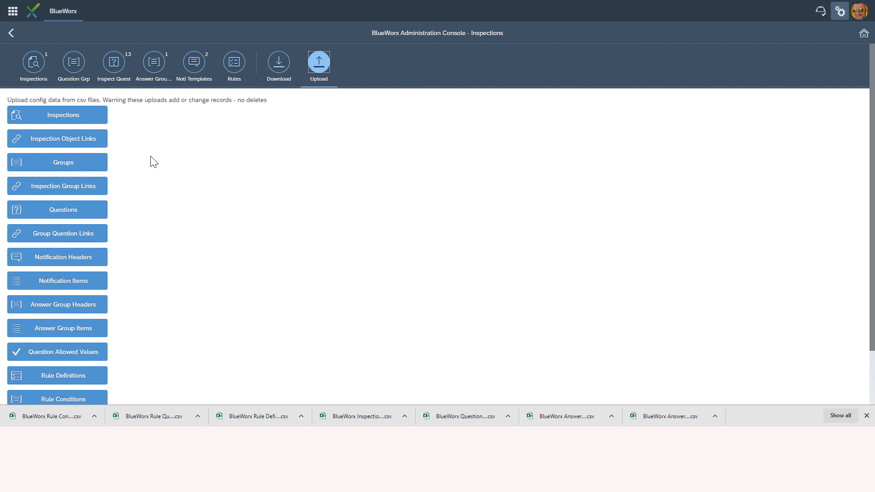
{"action": "left_click", "coordinate": [862, 36]}
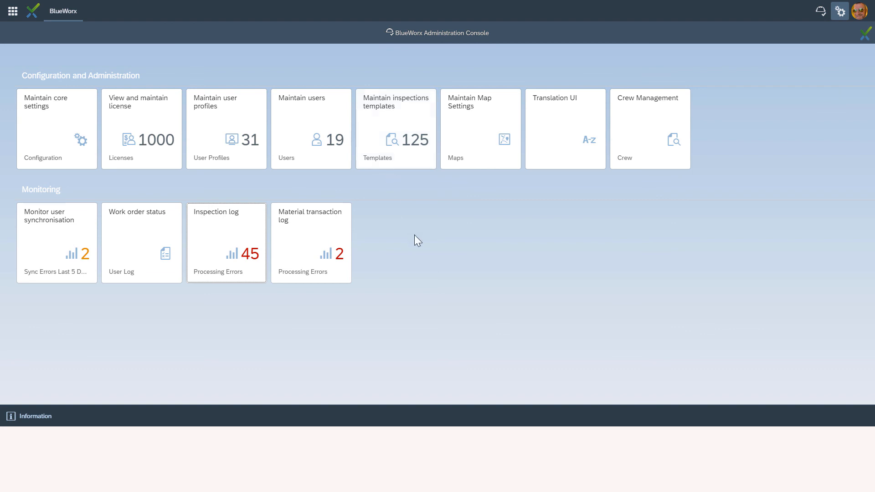
Step: Open the inspection log and filter its entries to the Errors status only
{"action": "left_click", "coordinate": [211, 235]}
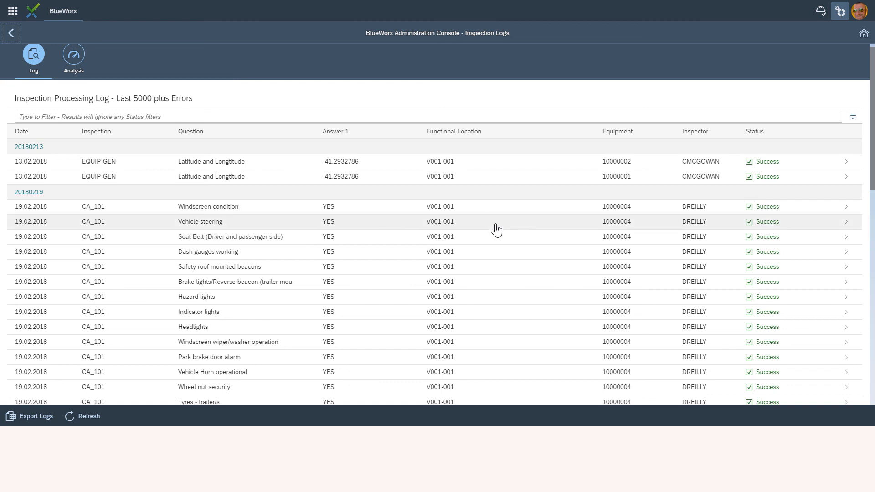
{"action": "left_click", "coordinate": [853, 118]}
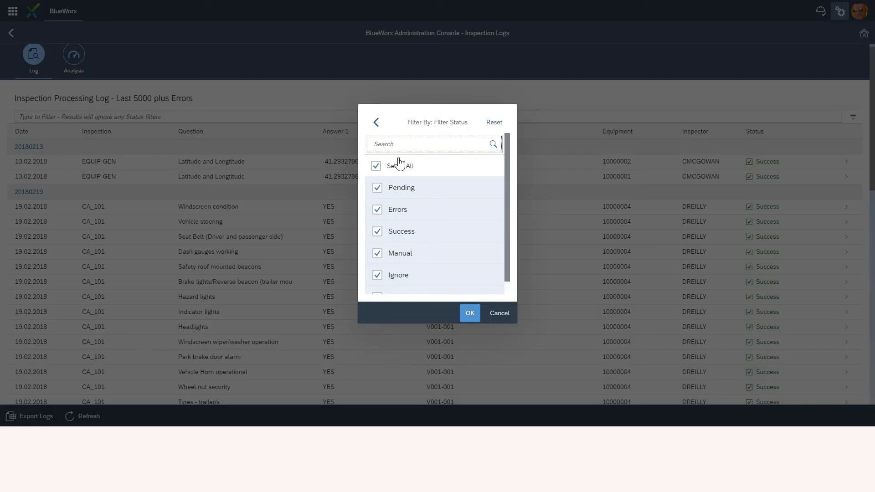
{"action": "left_click", "coordinate": [376, 166]}
{"action": "left_click", "coordinate": [377, 209]}
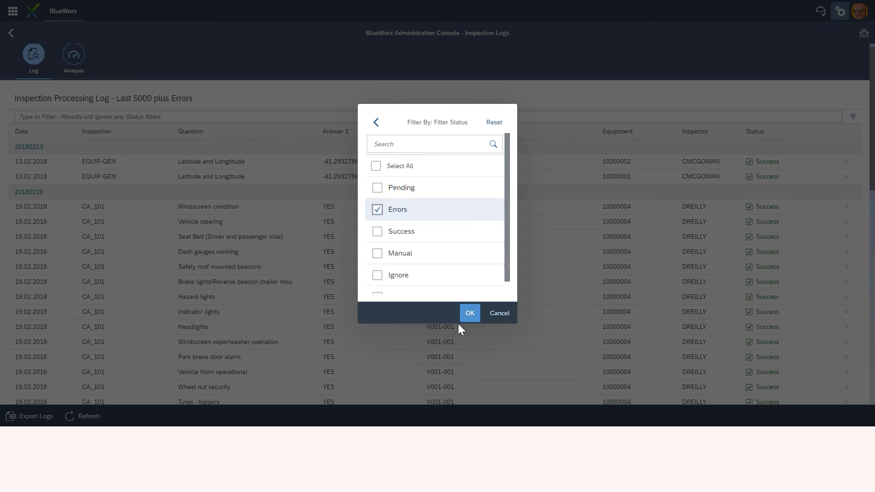
{"action": "left_click", "coordinate": [469, 315]}
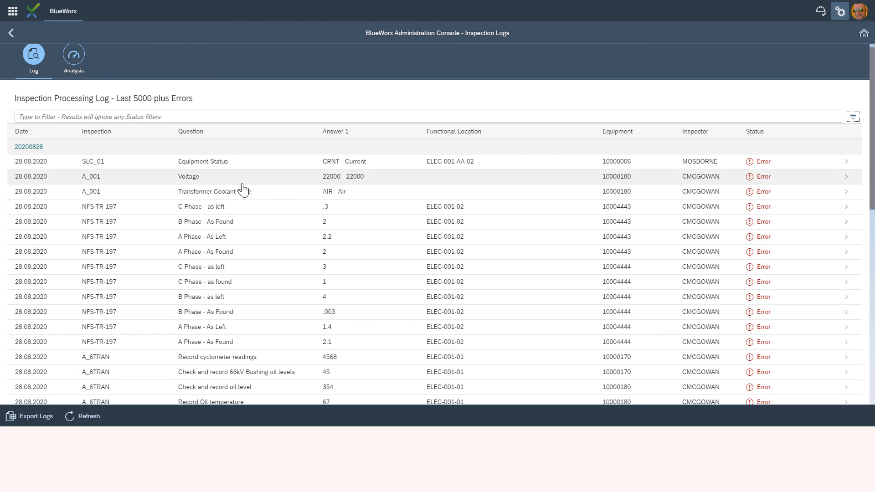
Step: Examine the Voltage error entry's processing log message, its question and answer details, and the characteristic it is configured to update
{"action": "left_click", "coordinate": [351, 178]}
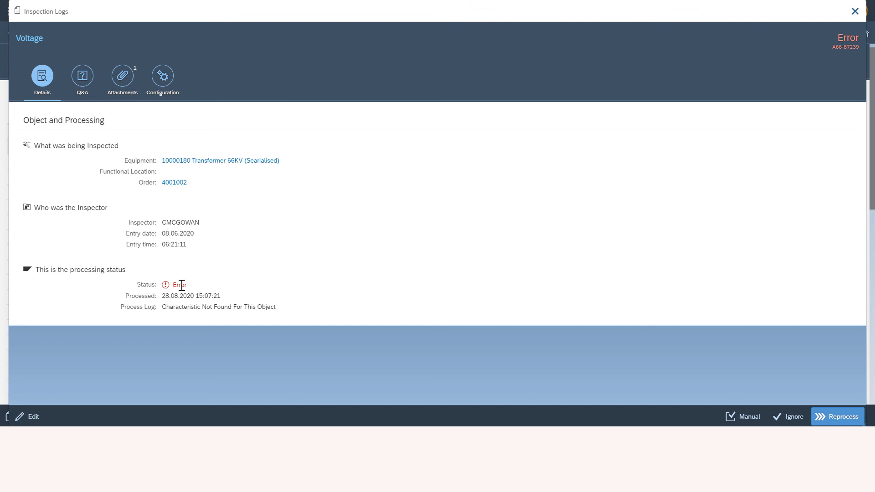
{"action": "left_click_drag", "start_coordinate": [162, 307], "coordinate": [293, 307]}
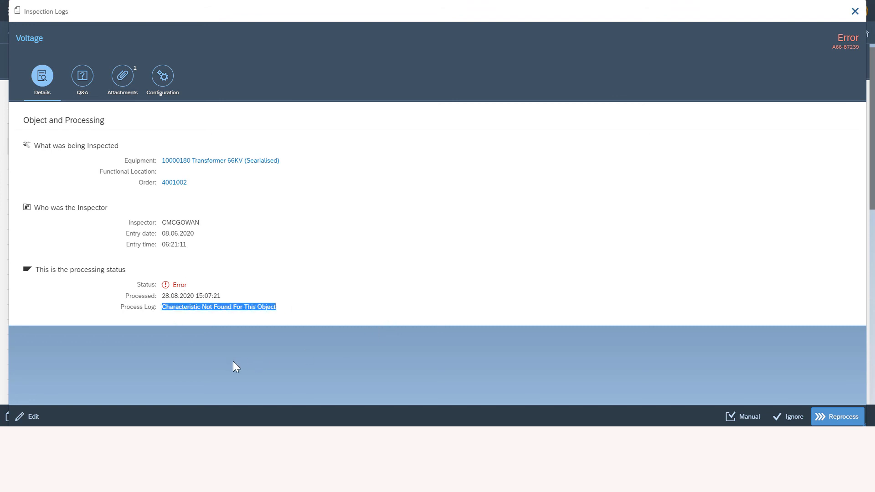
{"action": "left_click", "coordinate": [215, 362]}
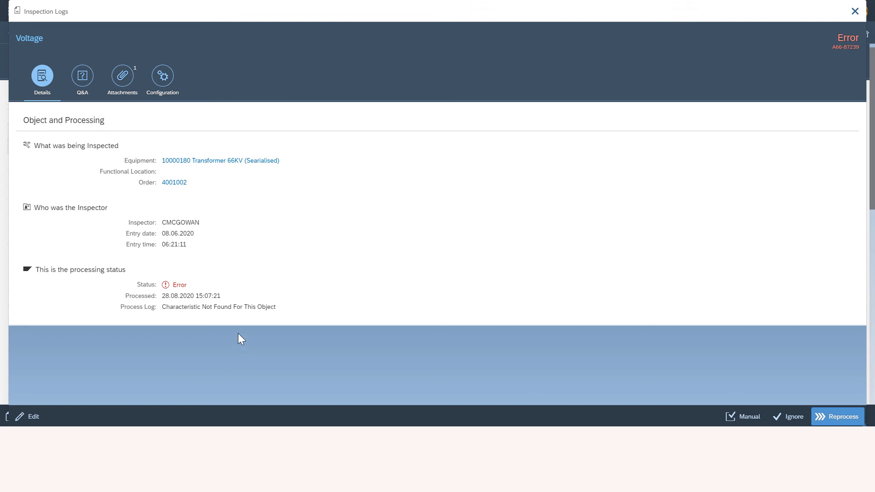
{"action": "left_click", "coordinate": [83, 77]}
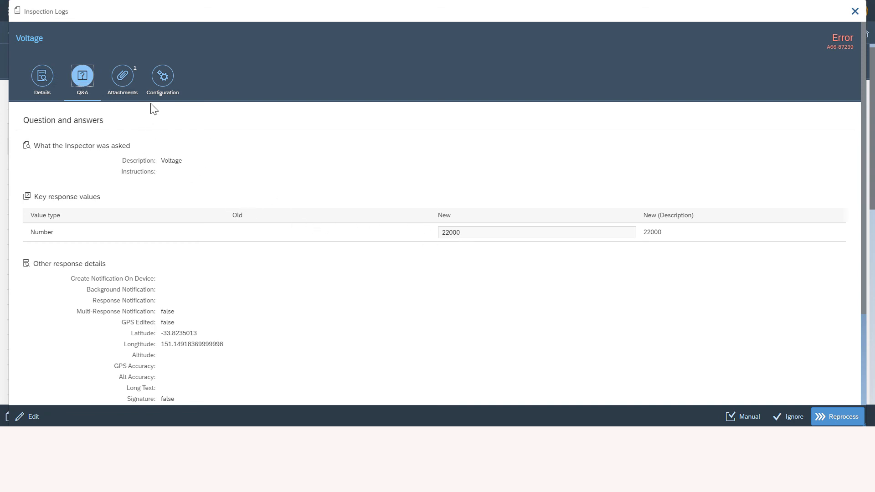
{"action": "left_click", "coordinate": [163, 76]}
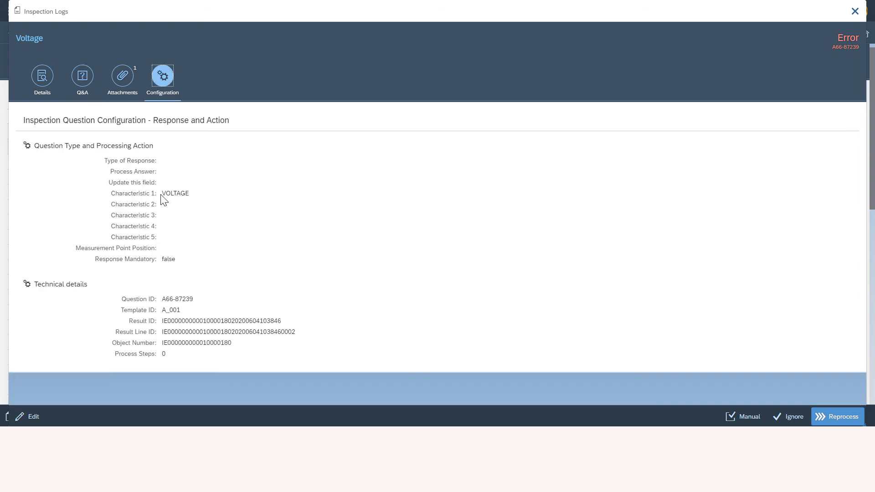
{"action": "left_click_drag", "start_coordinate": [162, 194], "coordinate": [193, 197]}
{"action": "left_click", "coordinate": [48, 75]}
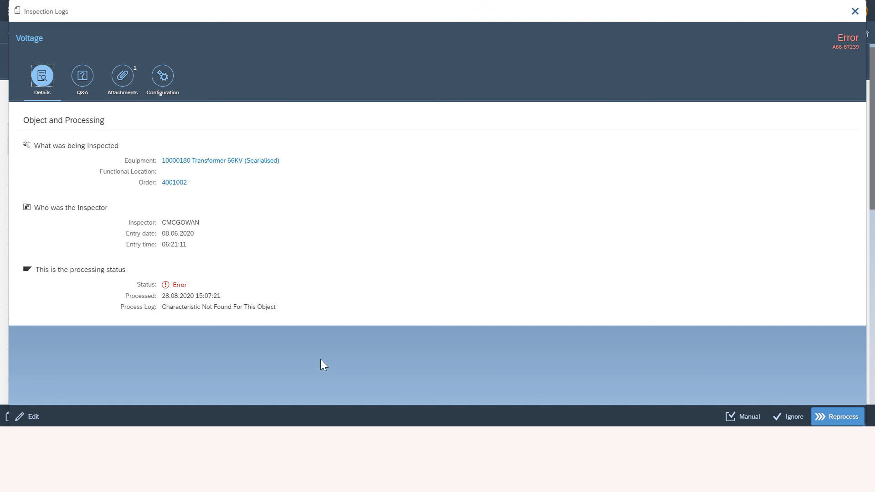
Step: Set the Voltage entry's new Number response to "Change It", save and reprocess it, and check its change notes
{"action": "left_click", "coordinate": [29, 417]}
{"action": "left_click", "coordinate": [82, 79]}
{"action": "left_click", "coordinate": [458, 233]}
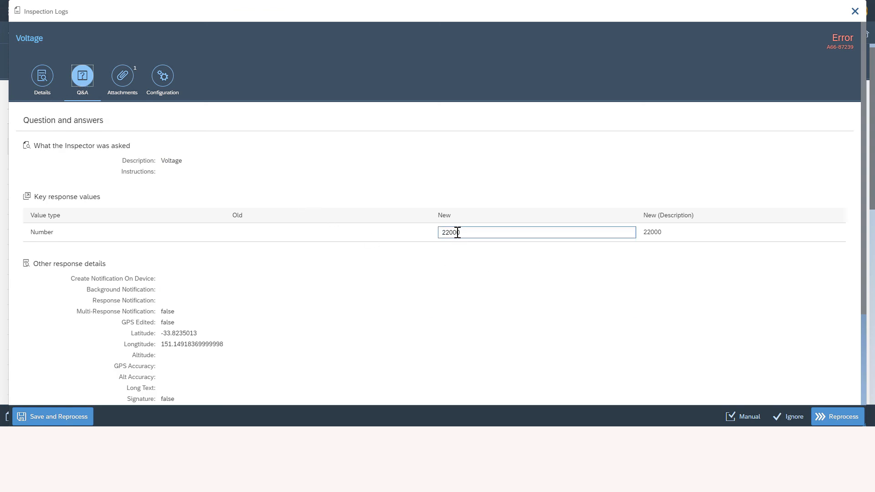
{"action": "left_click_drag", "start_coordinate": [462, 232], "coordinate": [407, 234]}
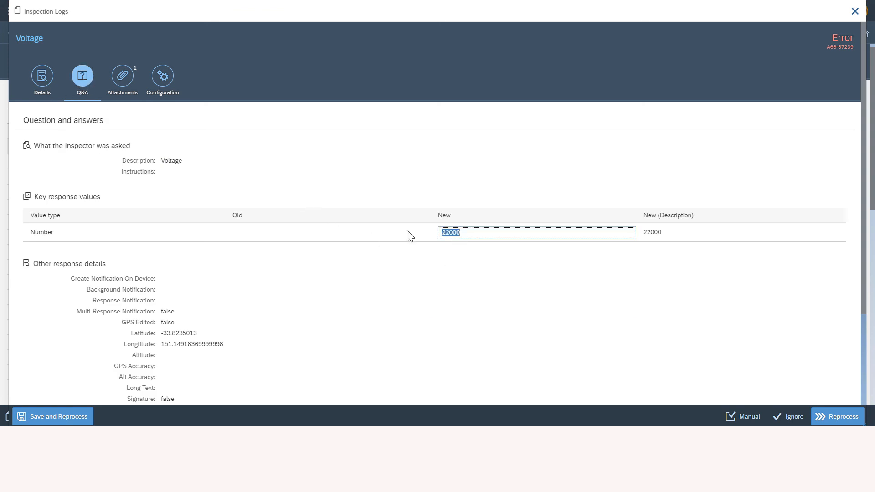
{"action": "type", "text": "Change It"}
{"action": "left_click", "coordinate": [62, 417]}
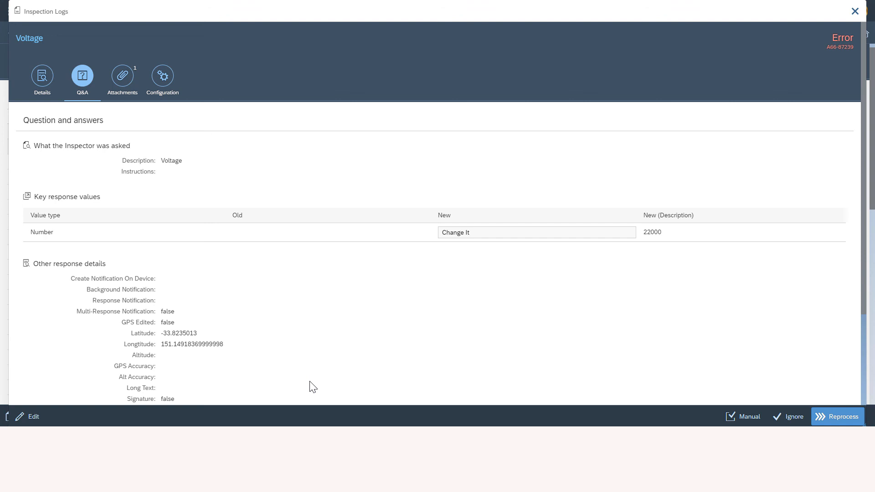
{"action": "scroll", "coordinate": [270, 267], "scroll_direction": "down", "scroll_amount": 3}
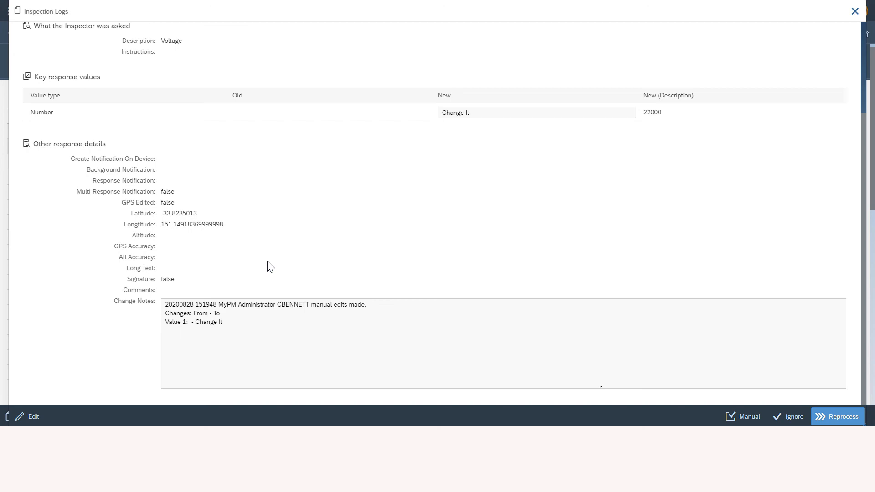
{"action": "scroll", "coordinate": [271, 266], "scroll_direction": "up", "scroll_amount": 3}
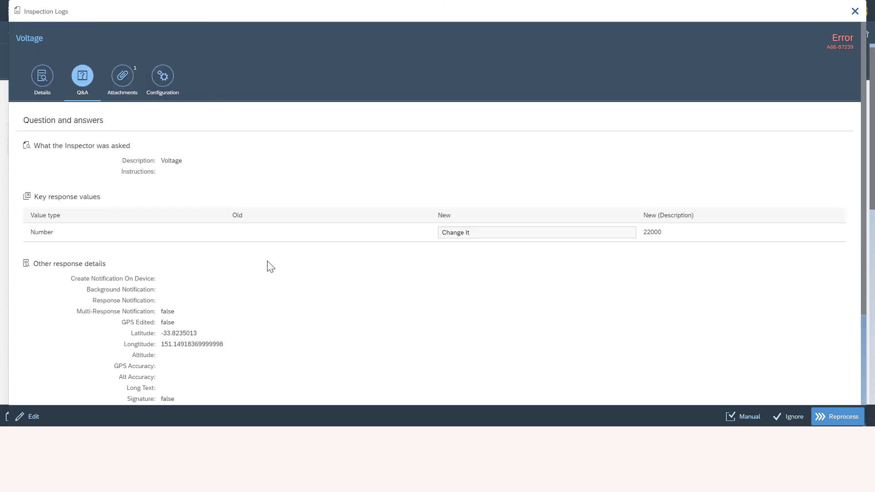
Step: Close the Voltage log entry and open the analysis chart of inspections and questions
{"action": "key", "text": "Escape"}
{"action": "left_click", "coordinate": [73, 63]}
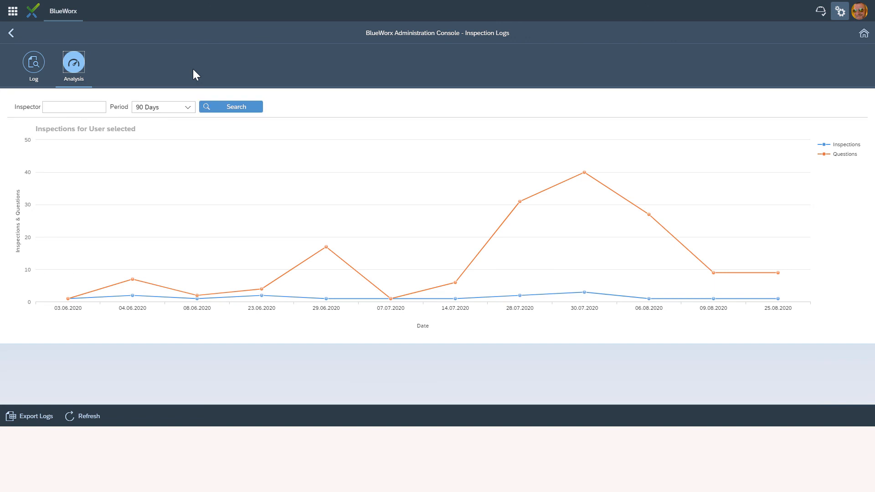